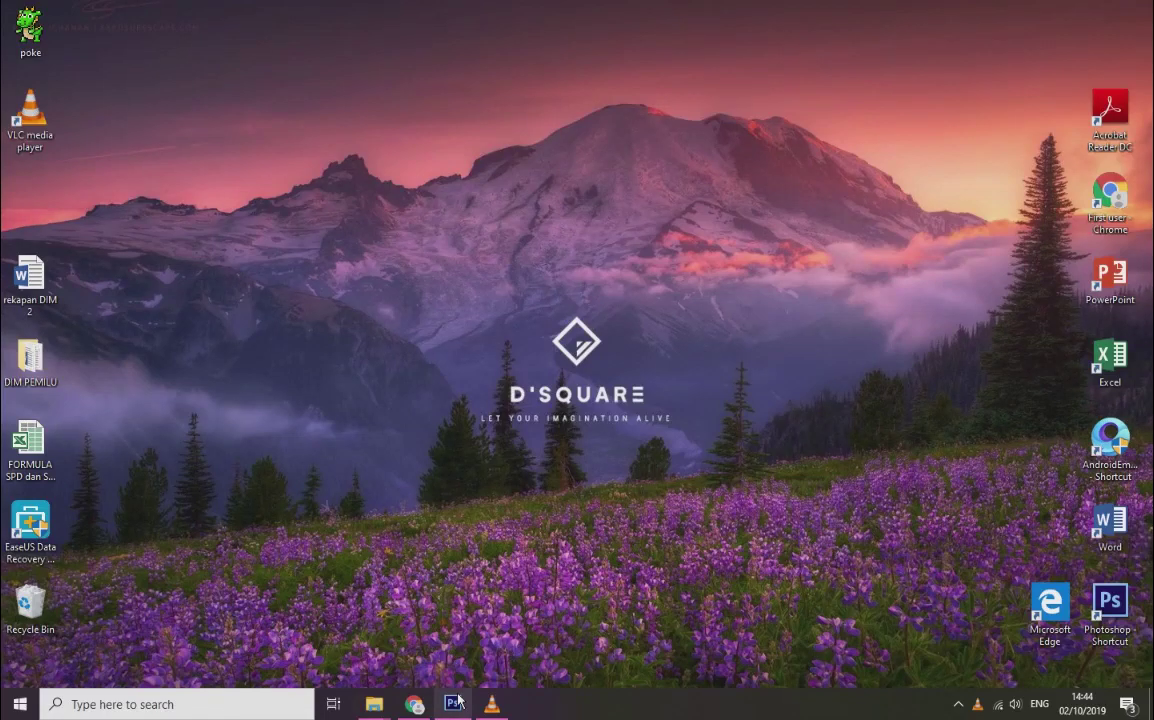
Step: Close the duplicate PROJECT window and browse File Explorer to the Downloads folder
click(374, 704)
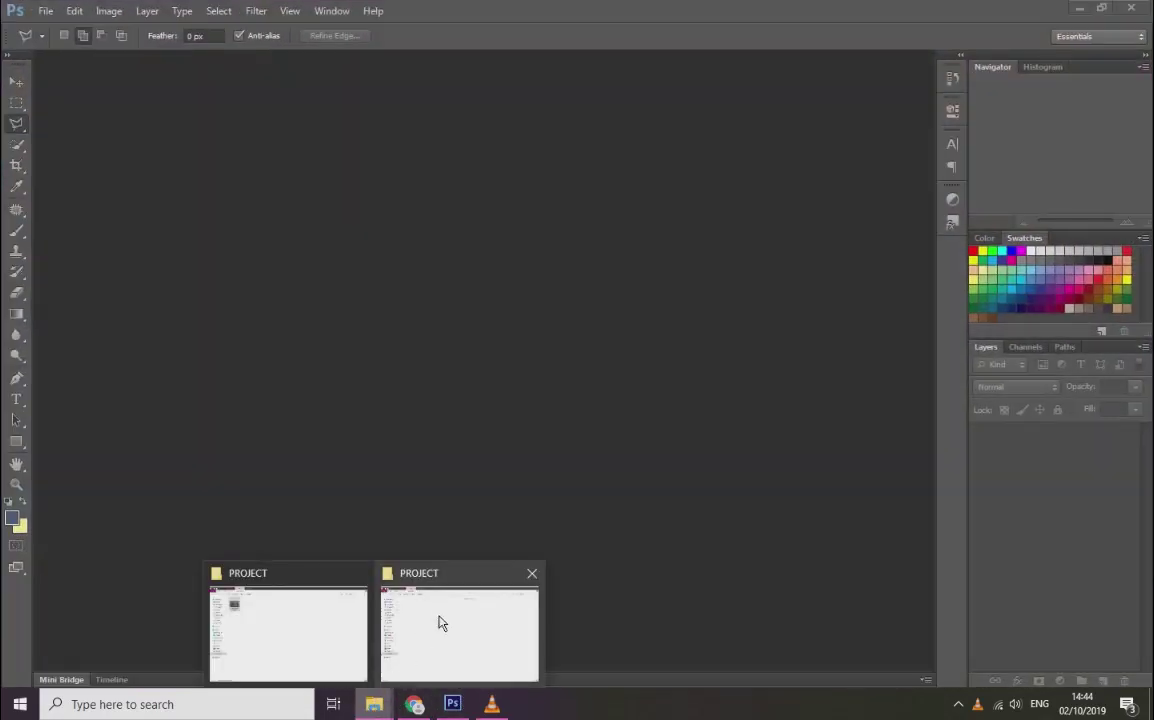
click(529, 576)
click(420, 620)
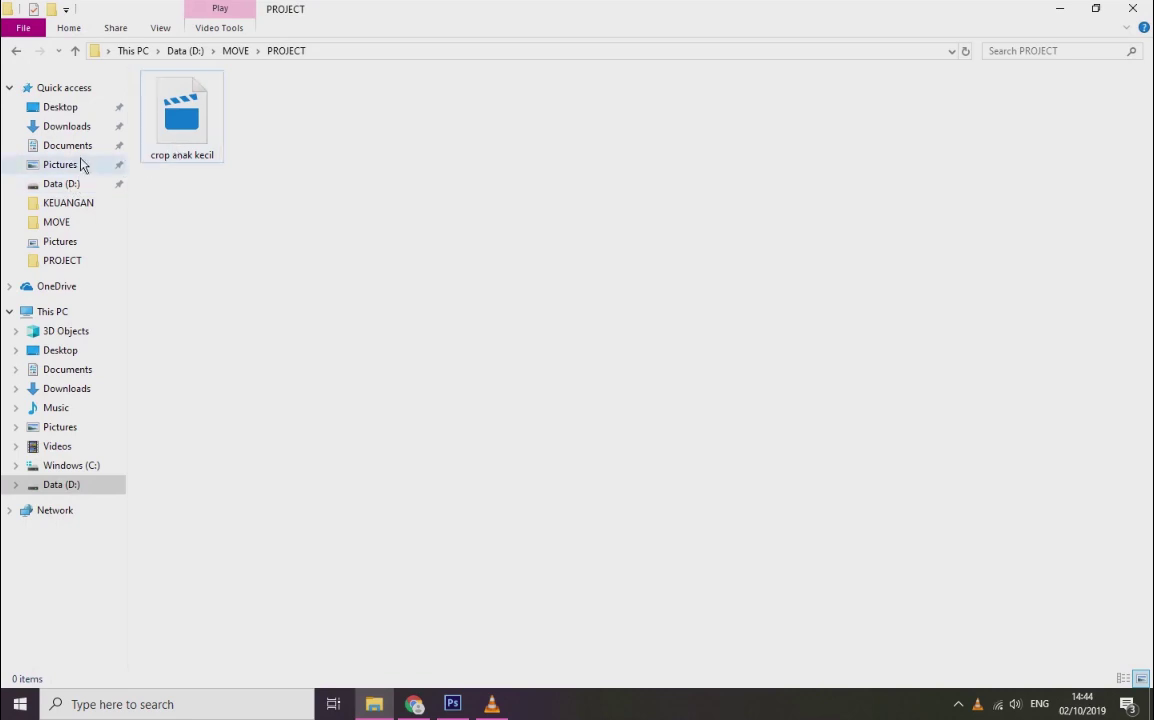
click(82, 165)
click(66, 126)
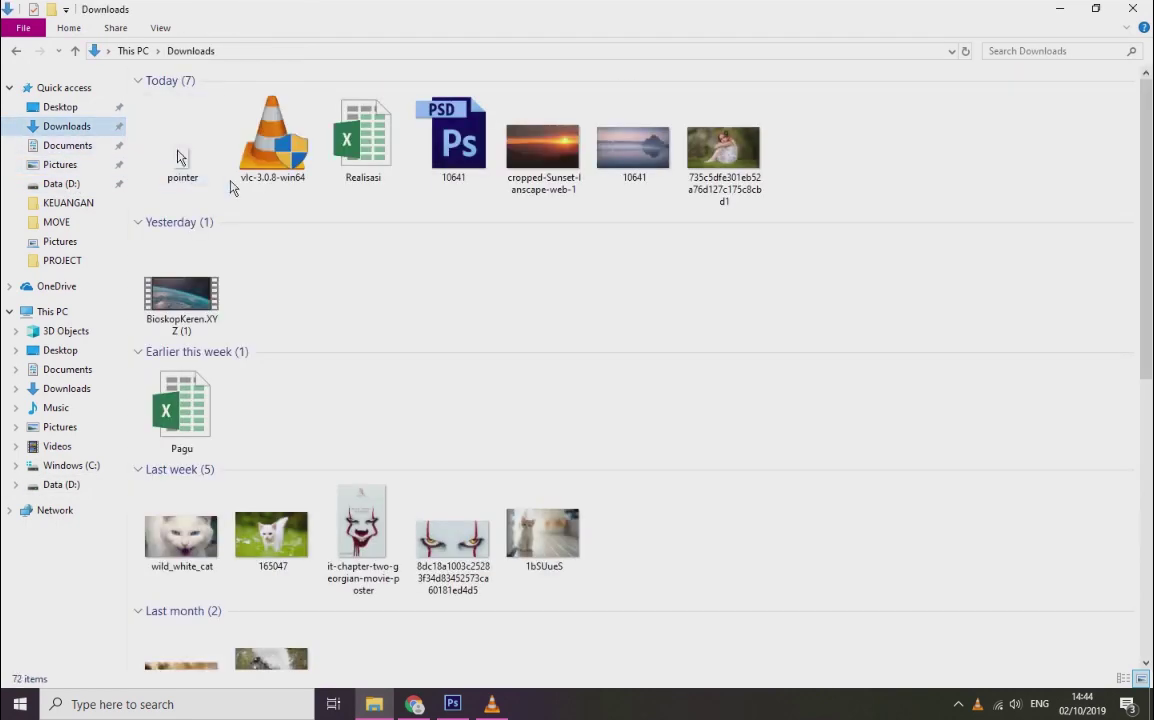
Step: Drag the girl's photo into Photoshop to open it, zoomed to about 86%
drag(722, 152, 440, 675)
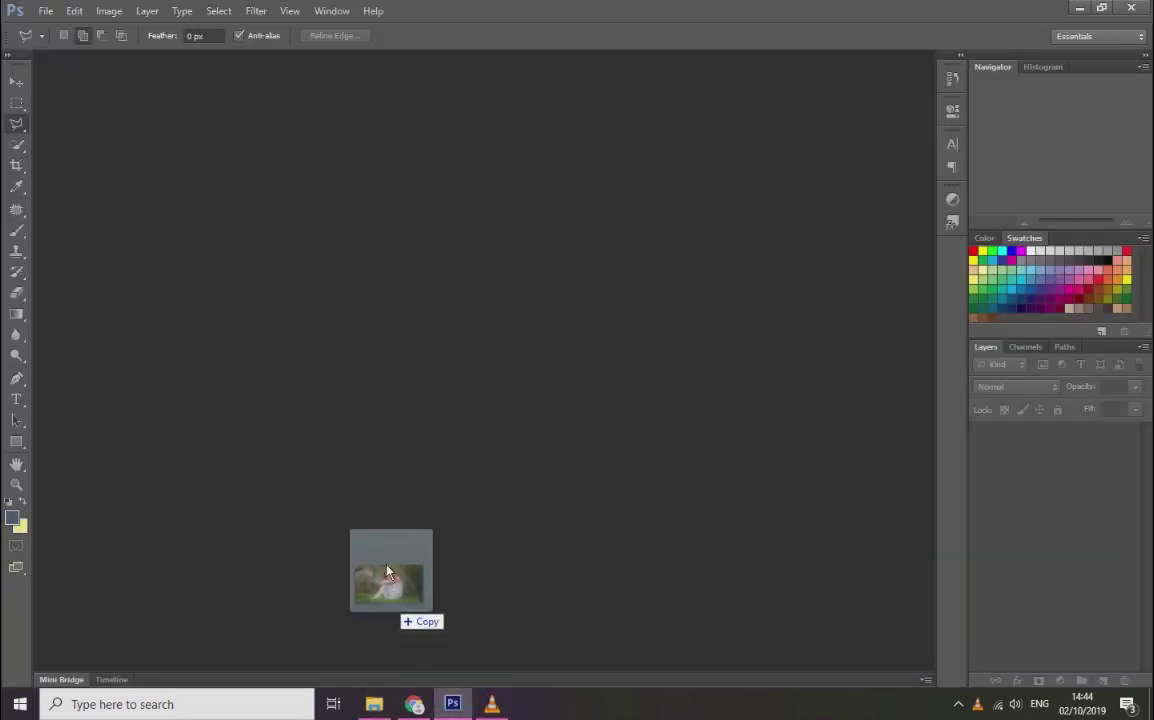
drag(440, 675, 407, 381)
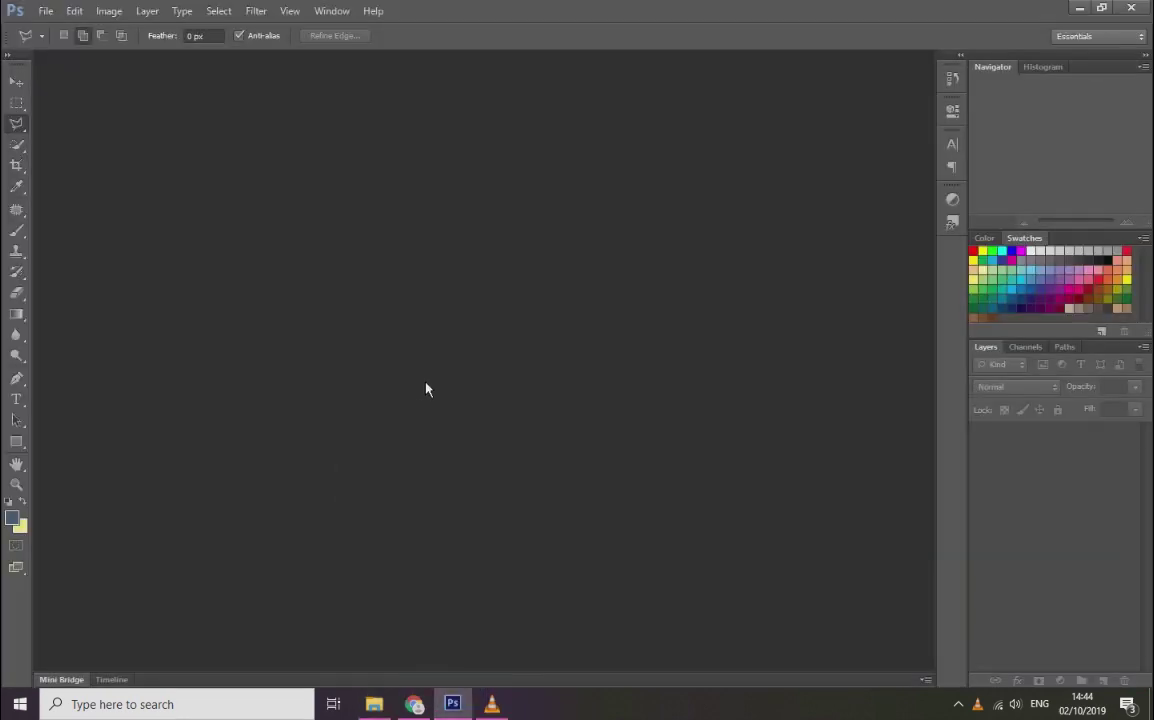
drag(1073, 230, 1078, 229)
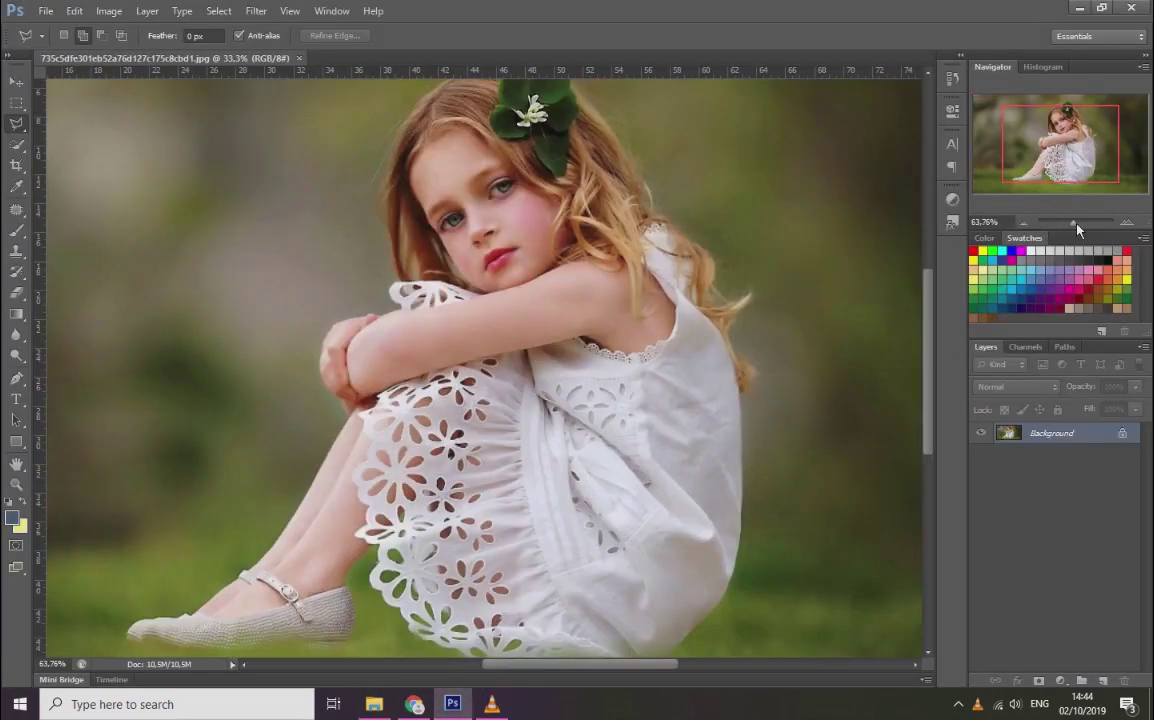
Step: Select the Pen tool in Path mode and zoom the Navigator in on the dress hem
scroll(146, 357, down, 3)
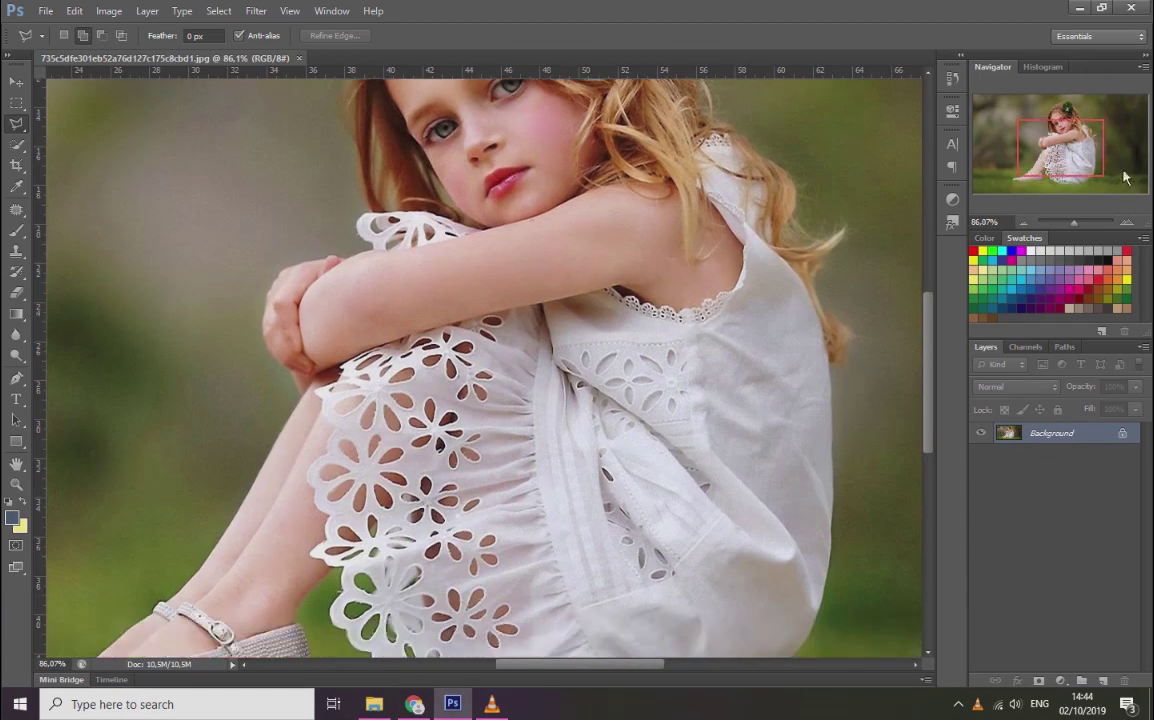
scroll(140, 300, down, 3)
scroll(140, 300, down, 2)
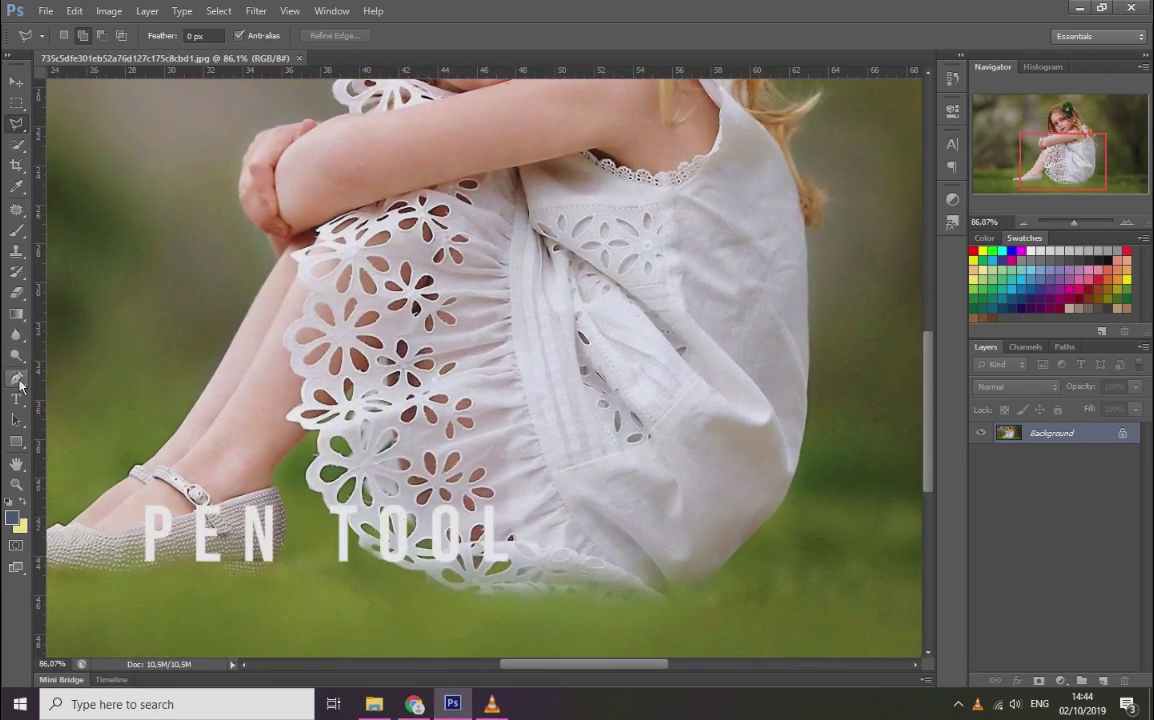
click(16, 378)
drag(1074, 222, 1079, 222)
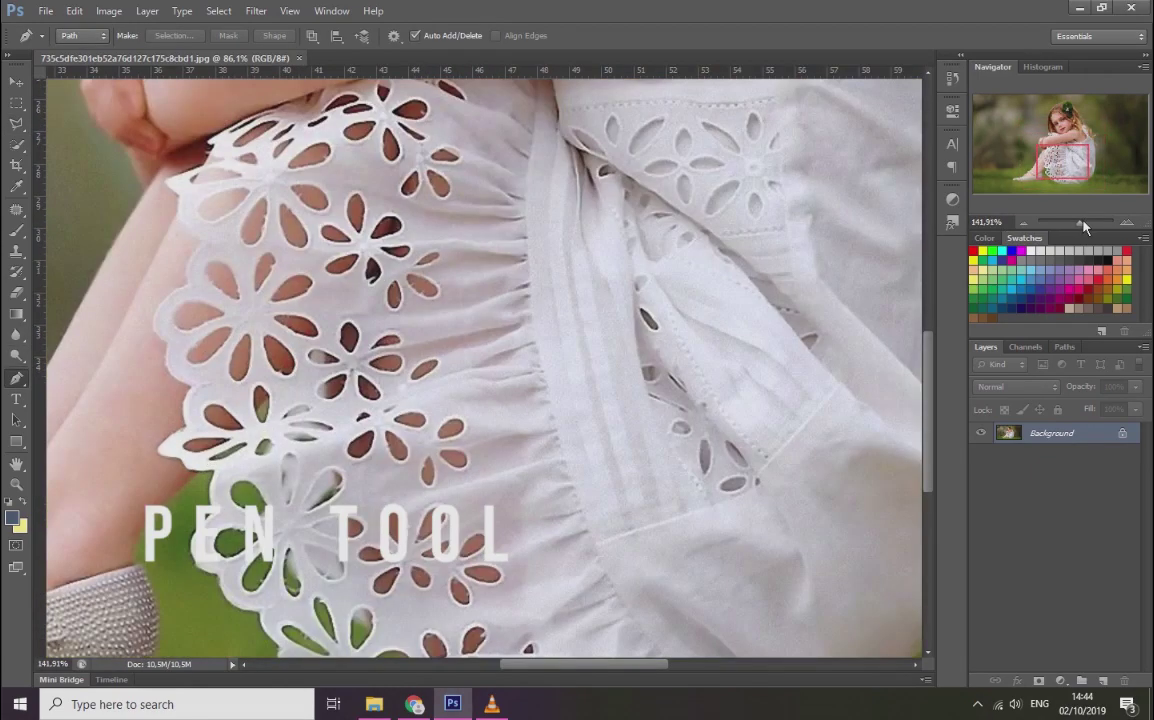
drag(1071, 179, 1080, 195)
Step: Start the path at the dress hem with a curved anchor along the dress edge toward her hair
click(726, 483)
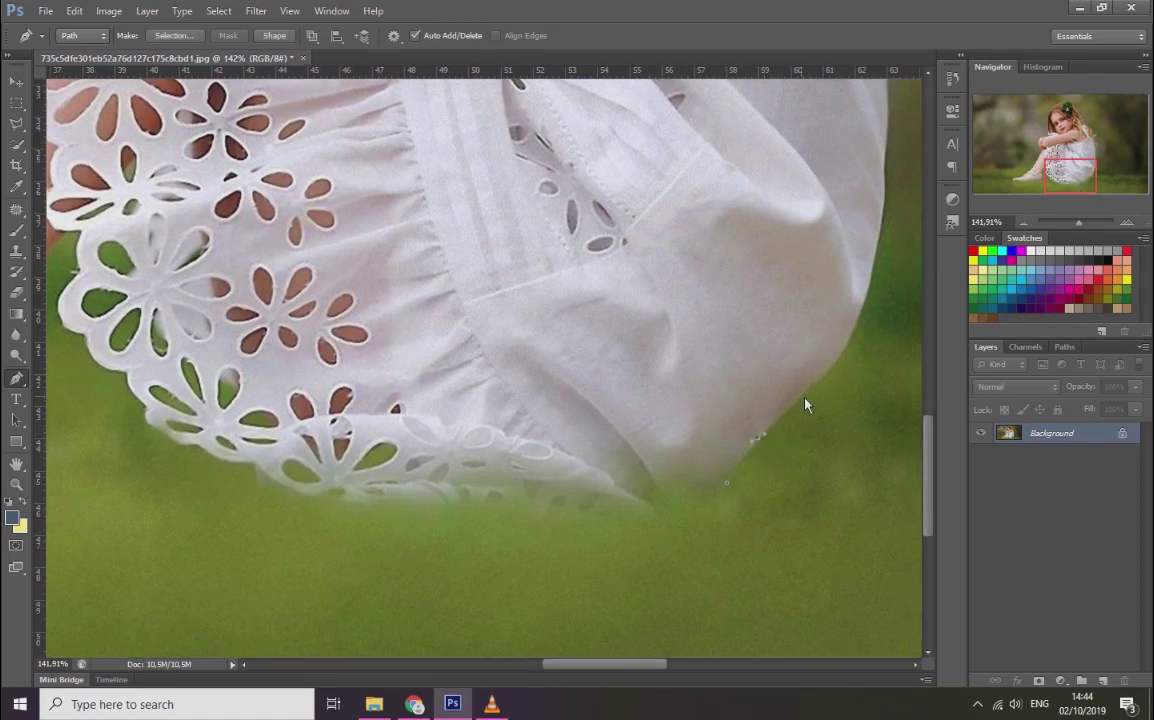
drag(848, 341, 853, 334)
scroll(880, 263, up, 5)
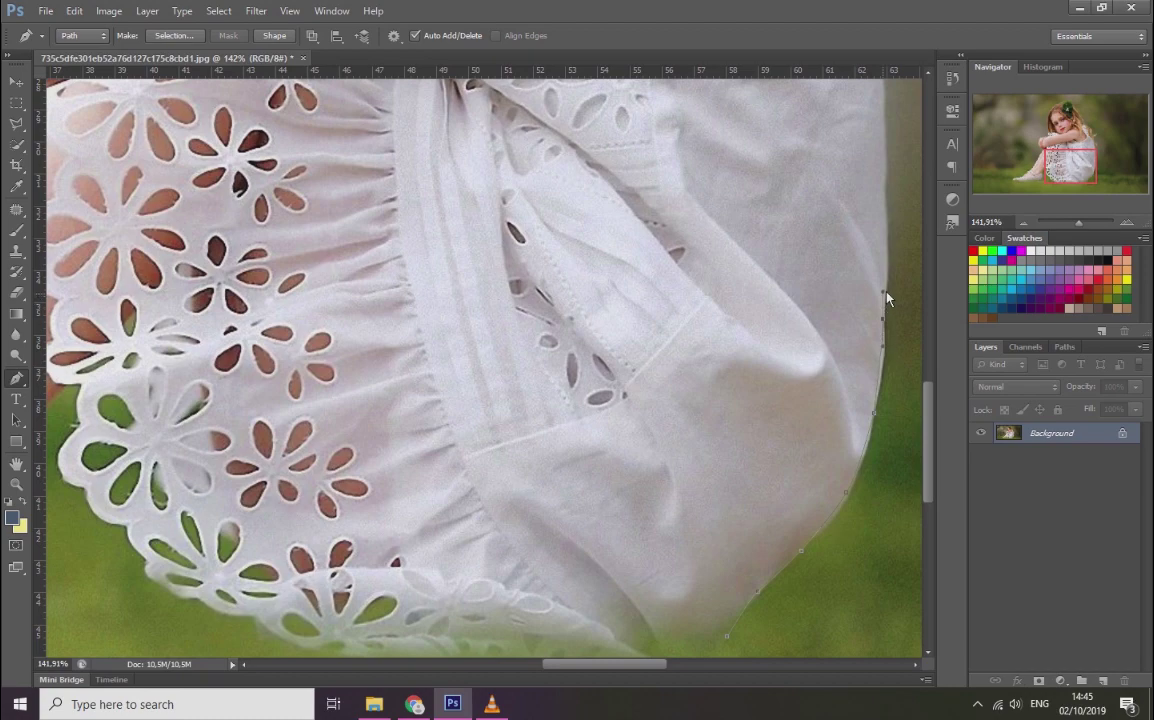
scroll(888, 262, up, 3)
scroll(886, 262, up, 1)
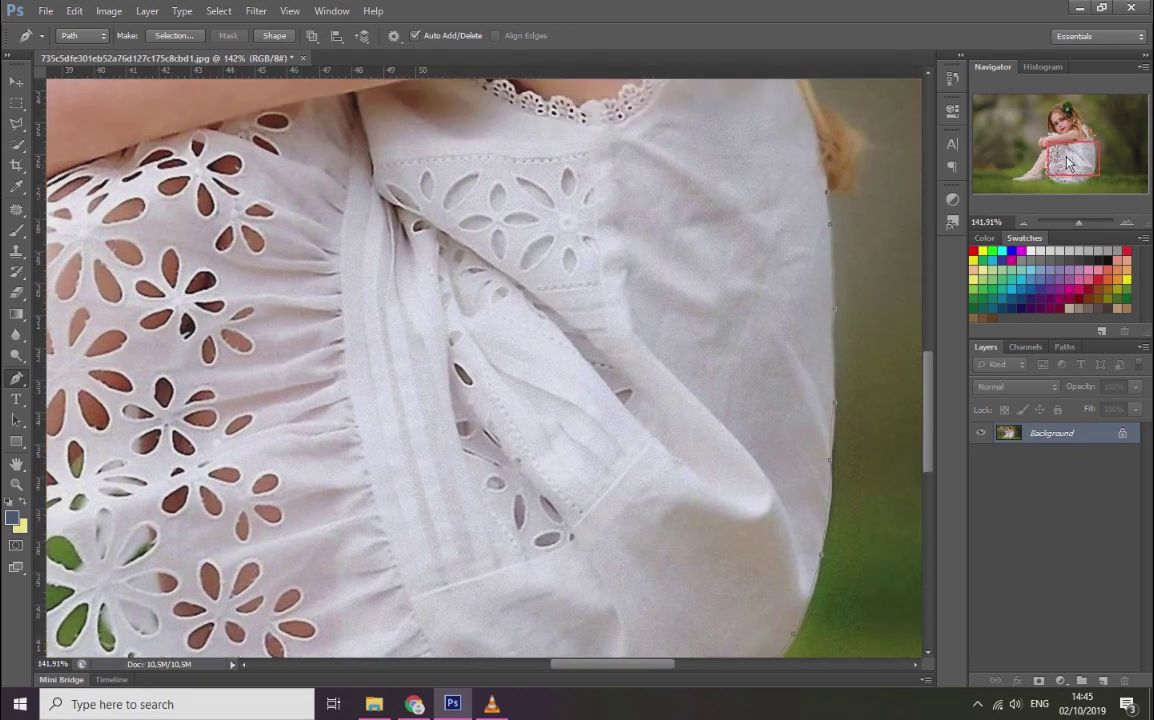
scroll(788, 245, up, 4)
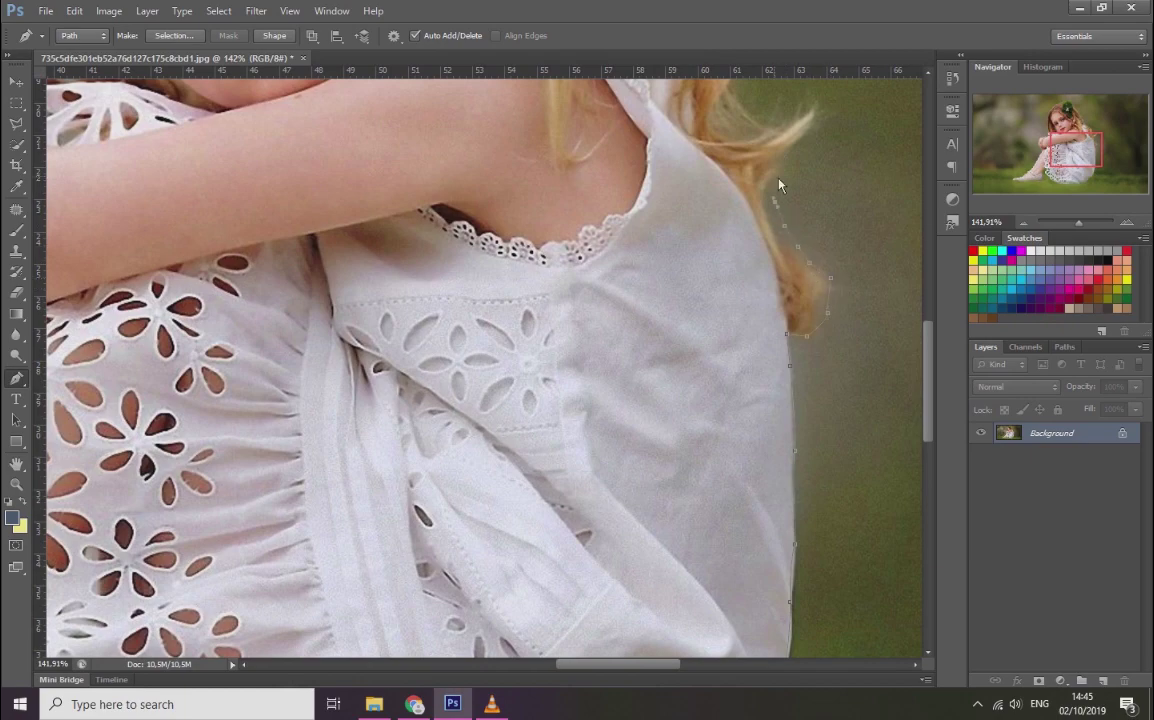
scroll(805, 170, up, 2)
scroll(820, 200, up, 1)
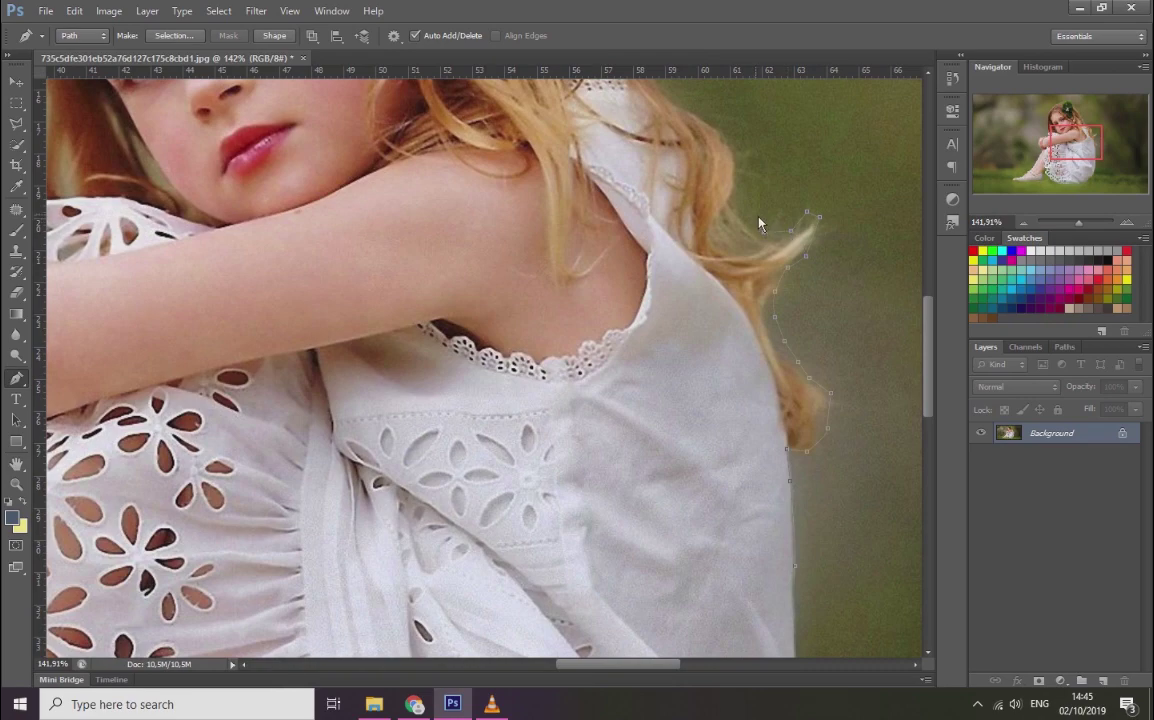
scroll(761, 240, up, 2)
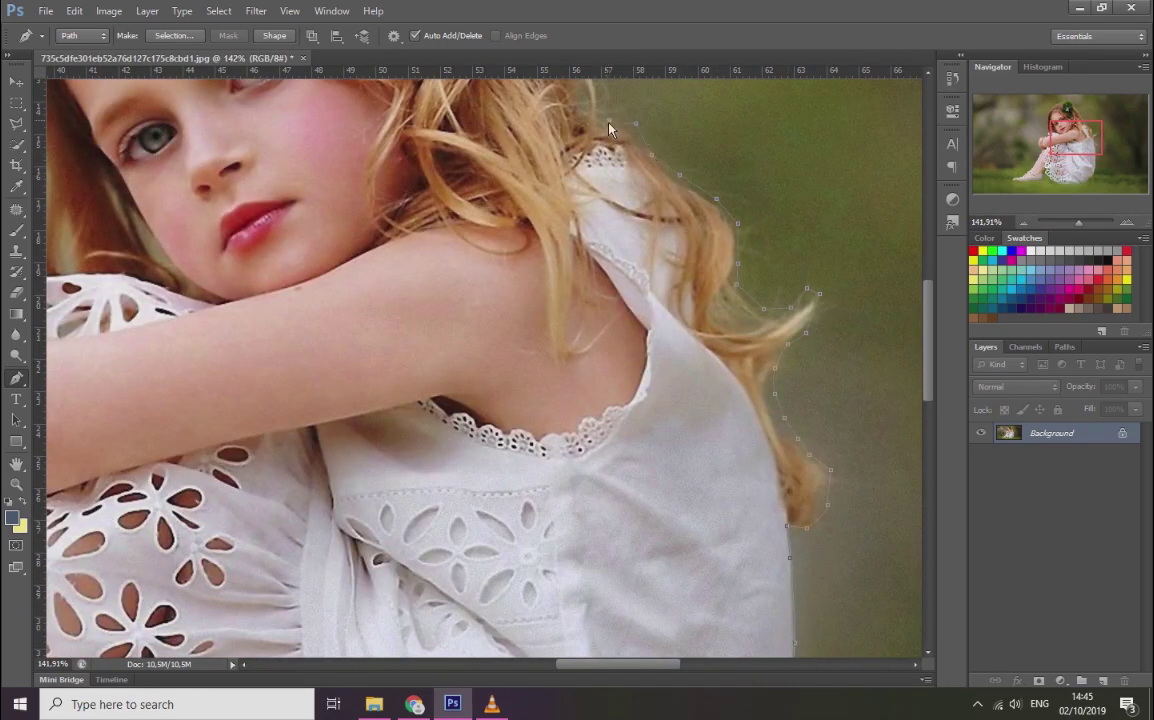
scroll(608, 128, up, 4)
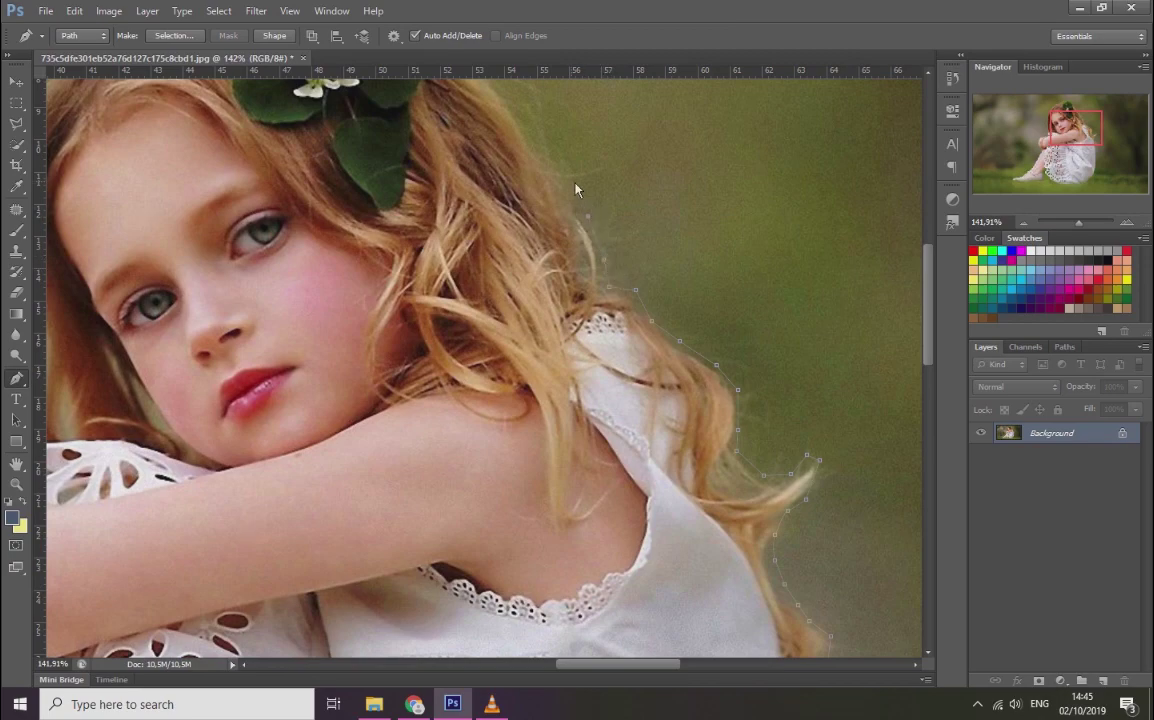
scroll(576, 190, up, 2)
scroll(564, 234, up, 2)
Step: Add path anchors along the hair, the hair flower and the shoulder lace, zooming closer
click(487, 231)
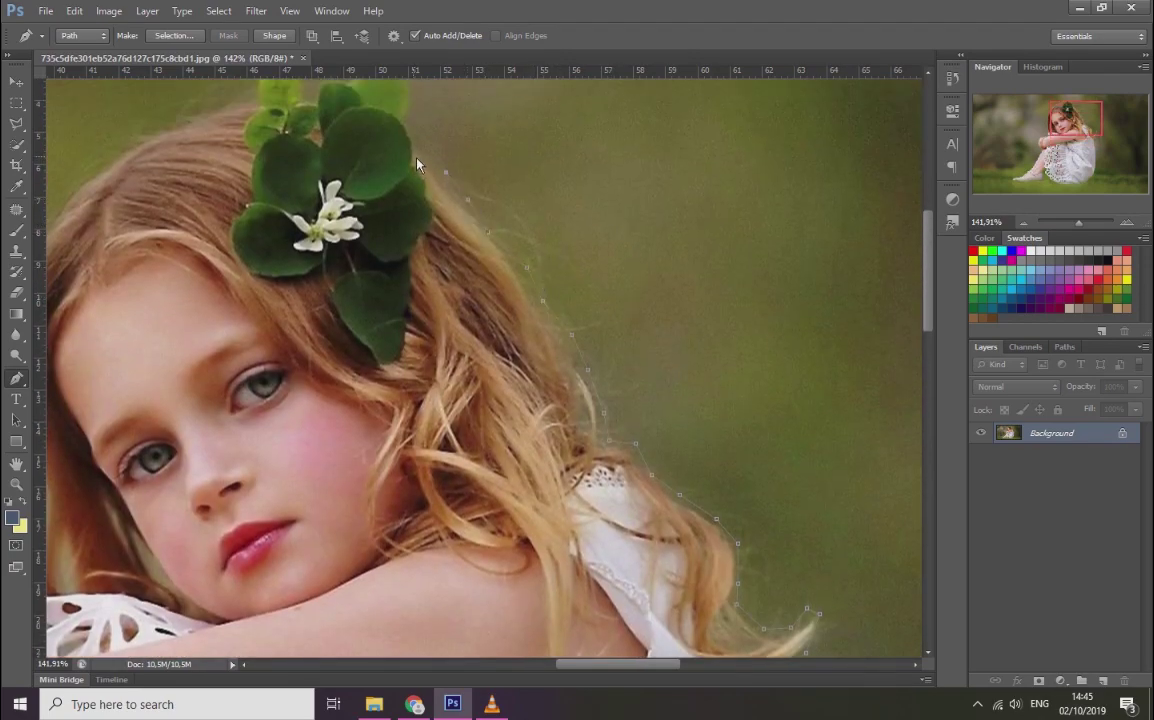
drag(1078, 222, 1084, 222)
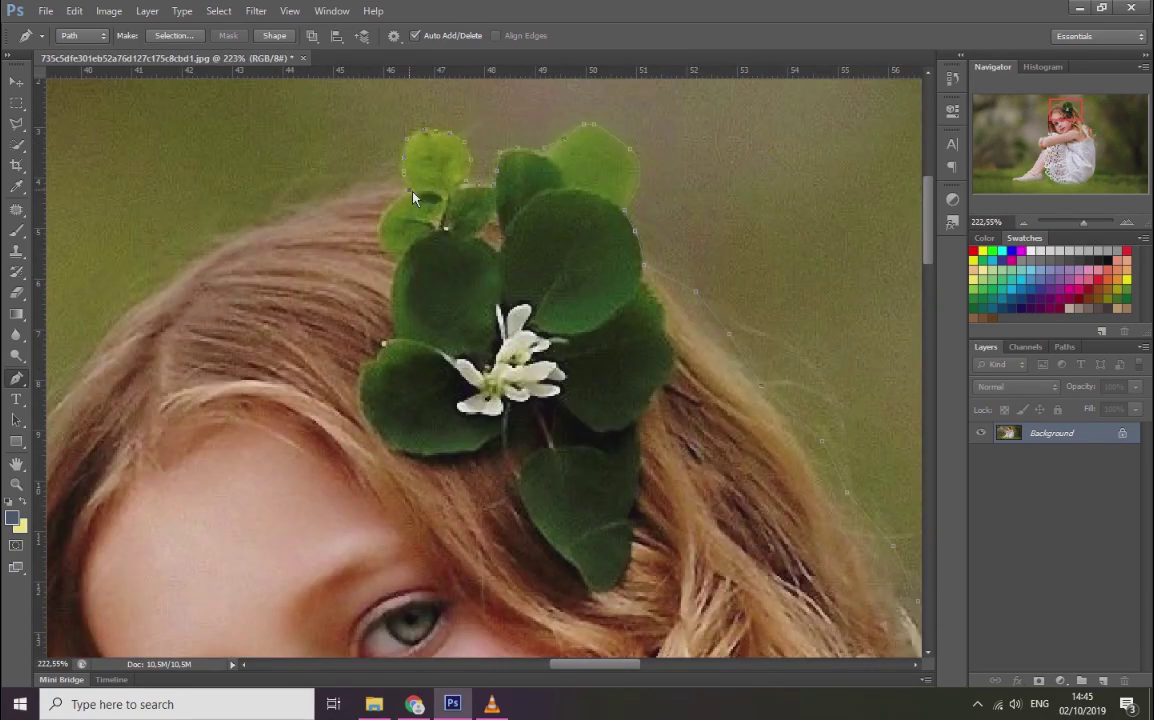
scroll(98, 311, left, 3)
scroll(300, 300, down, 2)
scroll(309, 450, down, 1)
scroll(340, 470, down, 2)
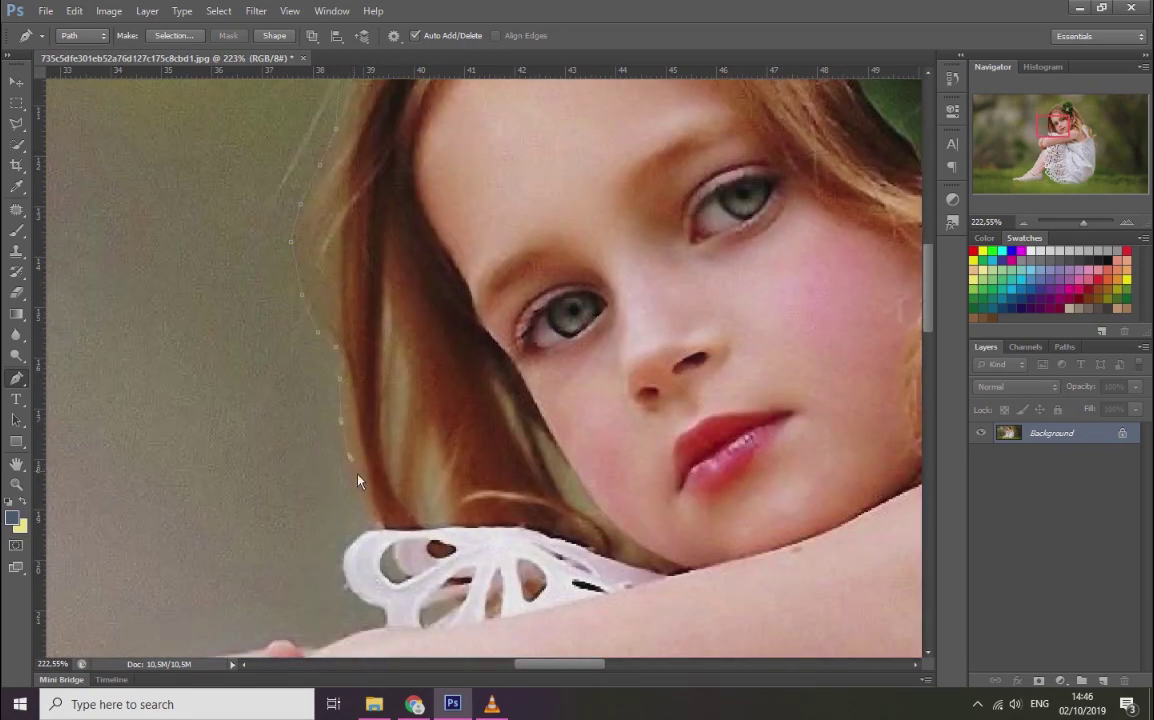
click(1087, 224)
scroll(301, 382, down, 3)
click(352, 462)
drag(296, 476, 273, 499)
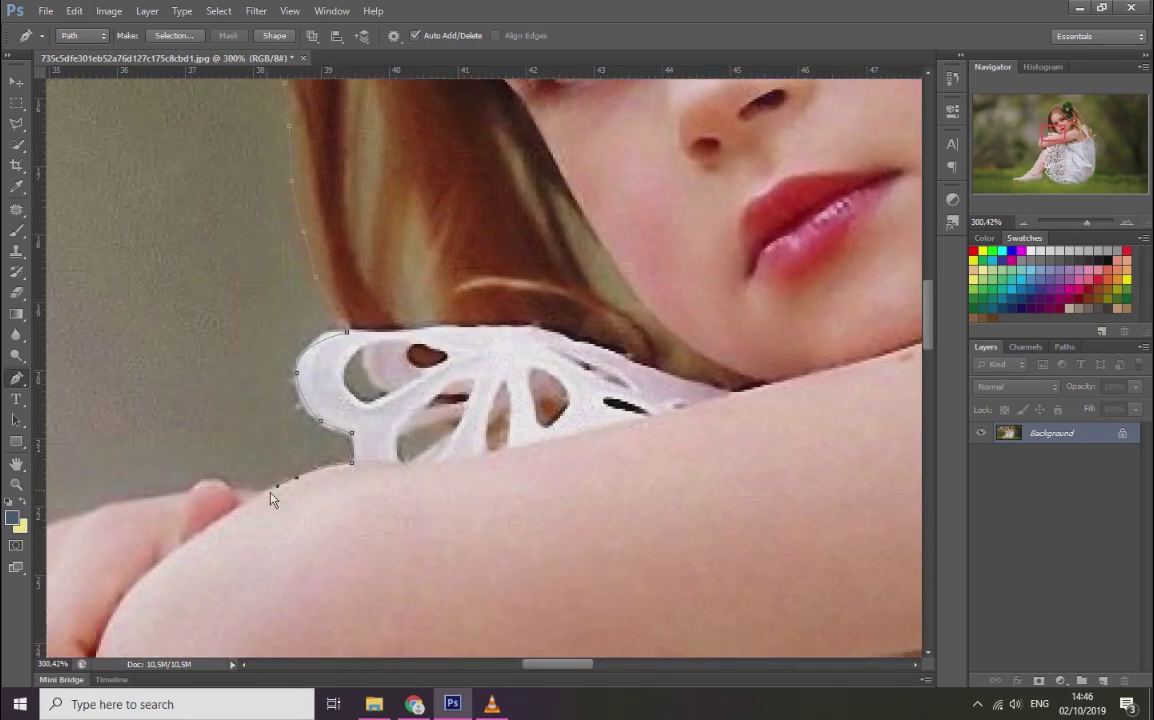
Step: Continue the path along the hand's edge and down the leg
scroll(203, 490, left, 4)
scroll(465, 245, down, 2)
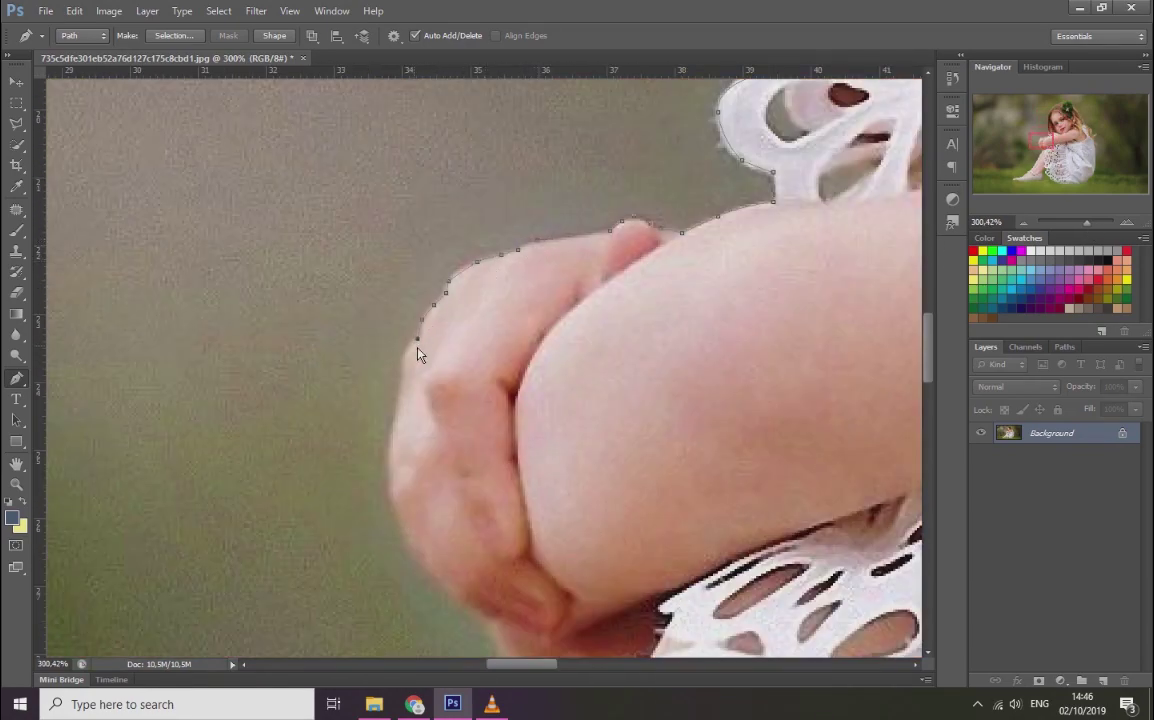
scroll(418, 345, down, 3)
click(391, 318)
scroll(490, 390, down, 4)
scroll(466, 317, down, 3)
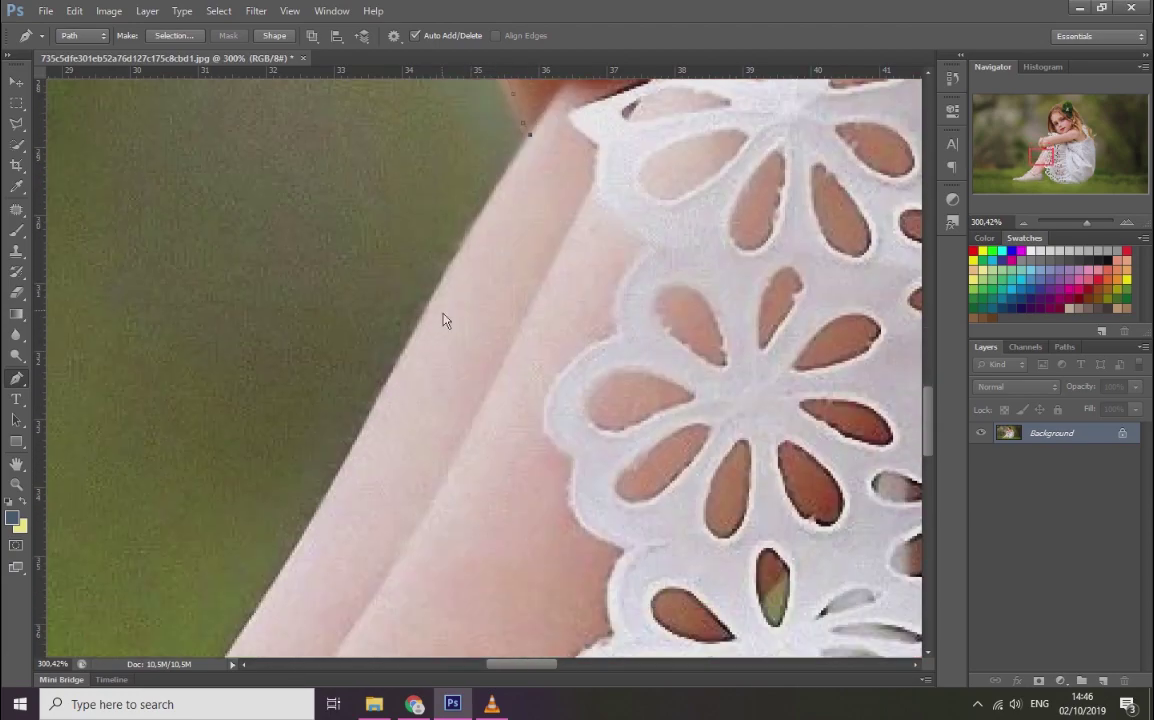
click(408, 223)
click(312, 405)
click(253, 493)
scroll(222, 569, left, 4)
scroll(222, 569, down, 4)
click(608, 193)
click(560, 262)
click(487, 340)
click(409, 410)
Step: Trace the path around the shoe strap, top, tip and bottom edge
scroll(409, 410, down, 1)
click(349, 408)
click(285, 455)
click(238, 500)
click(188, 537)
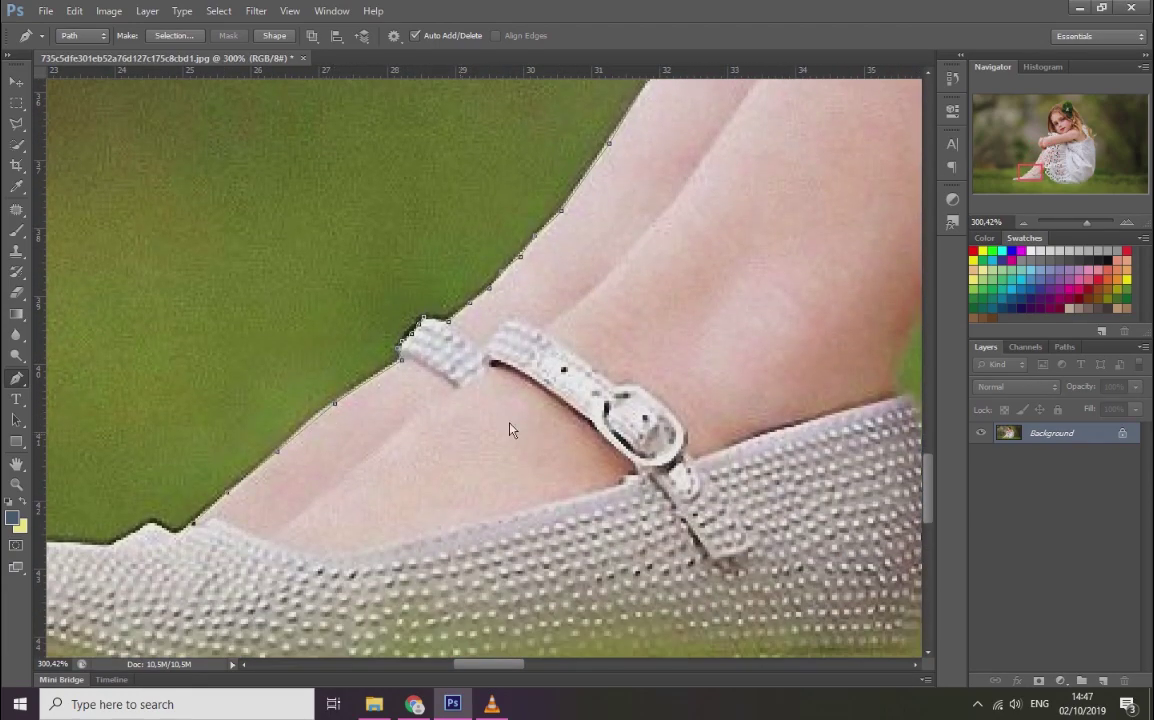
scroll(510, 430, left, 5)
click(362, 430)
scroll(300, 436, down, 1)
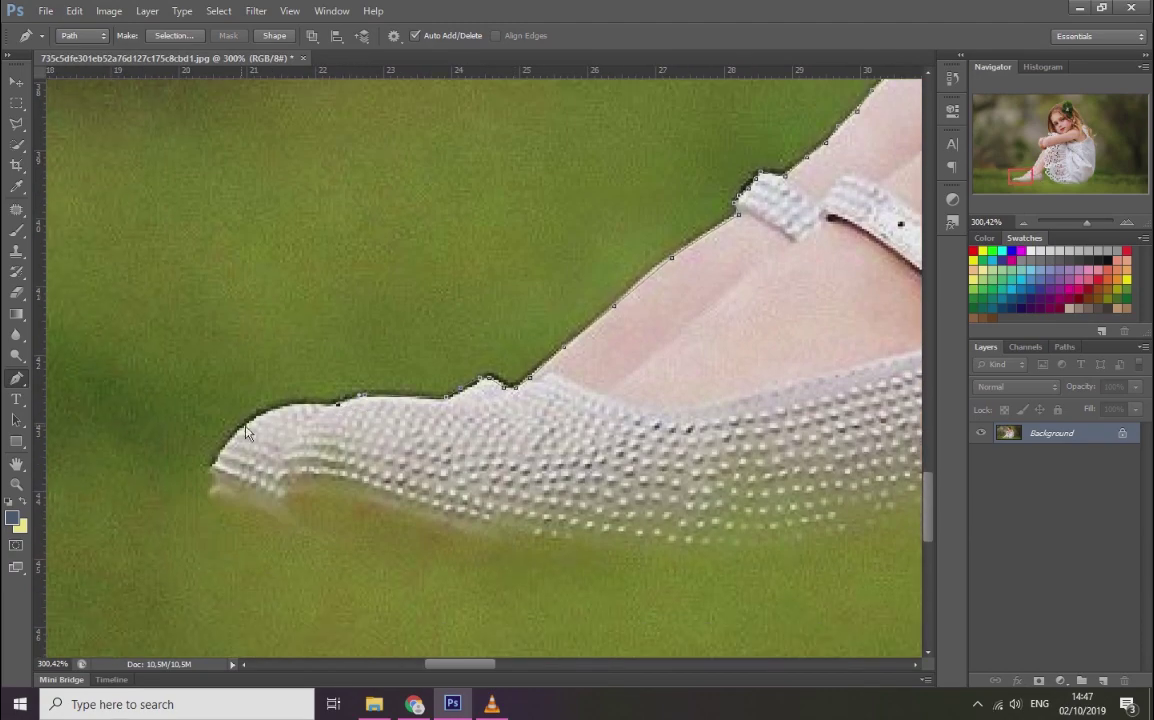
scroll(288, 542, right, 5)
scroll(288, 542, down, 2)
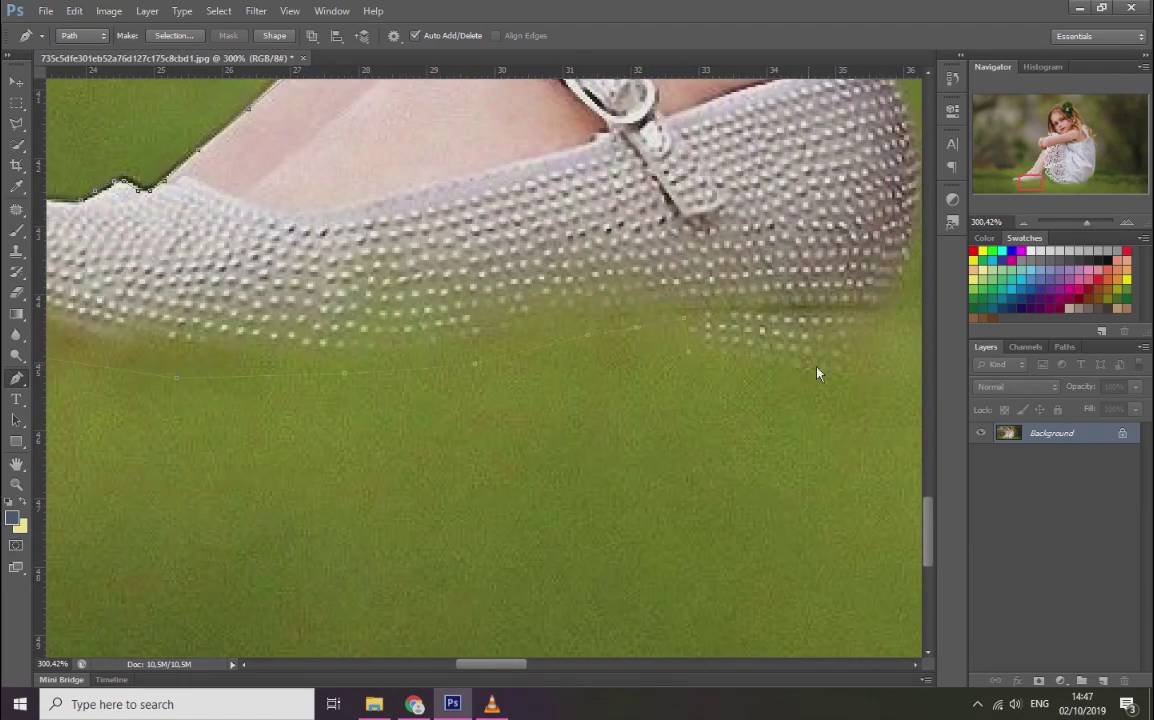
scroll(819, 373, up, 2)
click(543, 466)
click(739, 465)
Step: Pan along the lace hem and zoom out to review the traced path
scroll(762, 260, up, 2)
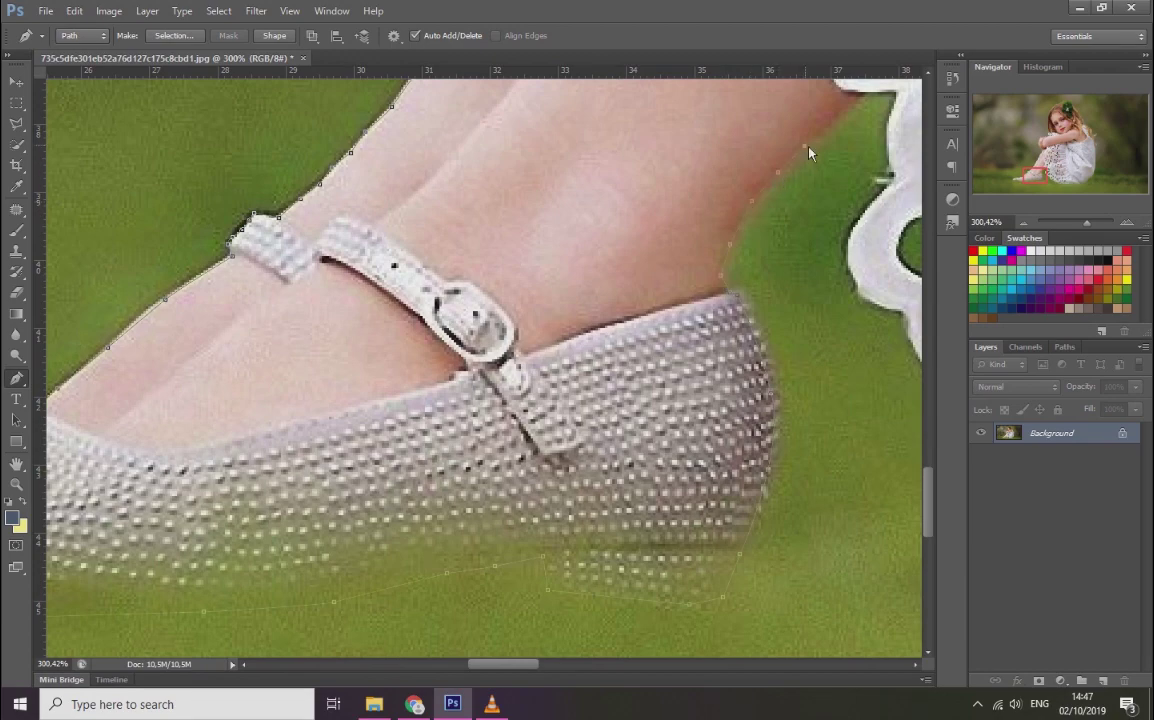
scroll(810, 153, up, 2)
scroll(810, 153, right, 2)
scroll(700, 250, up, 2)
scroll(700, 250, right, 2)
scroll(549, 285, down, 1)
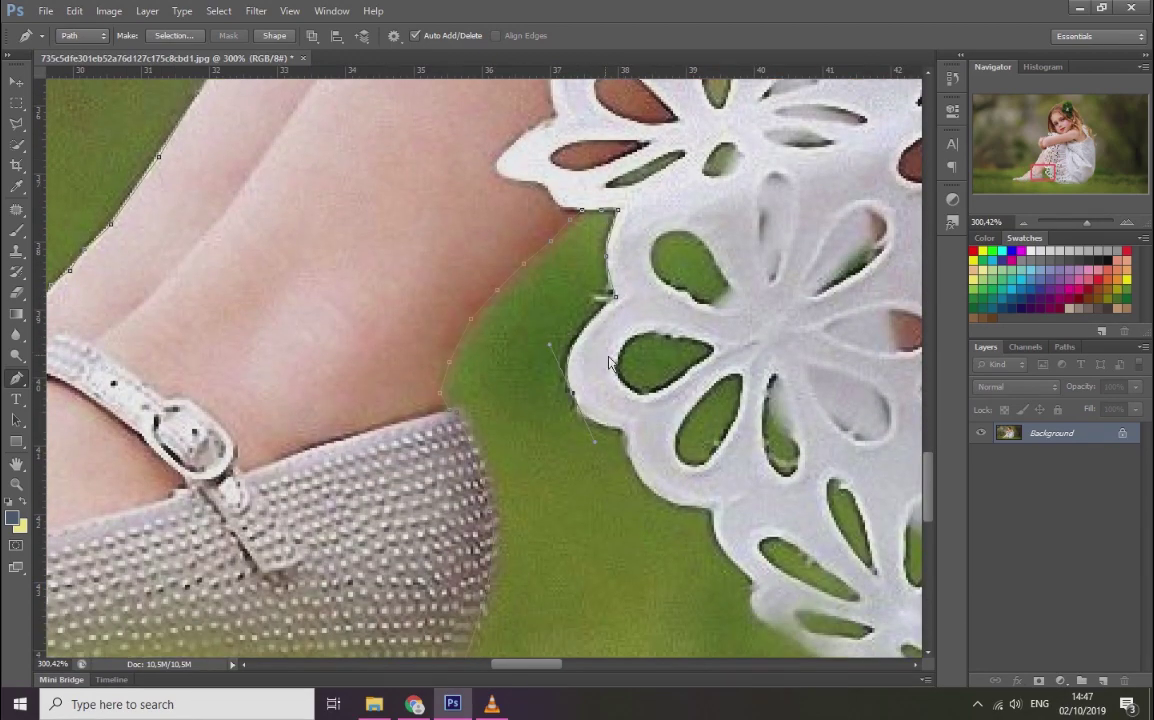
scroll(608, 362, down, 3)
scroll(640, 340, down, 2)
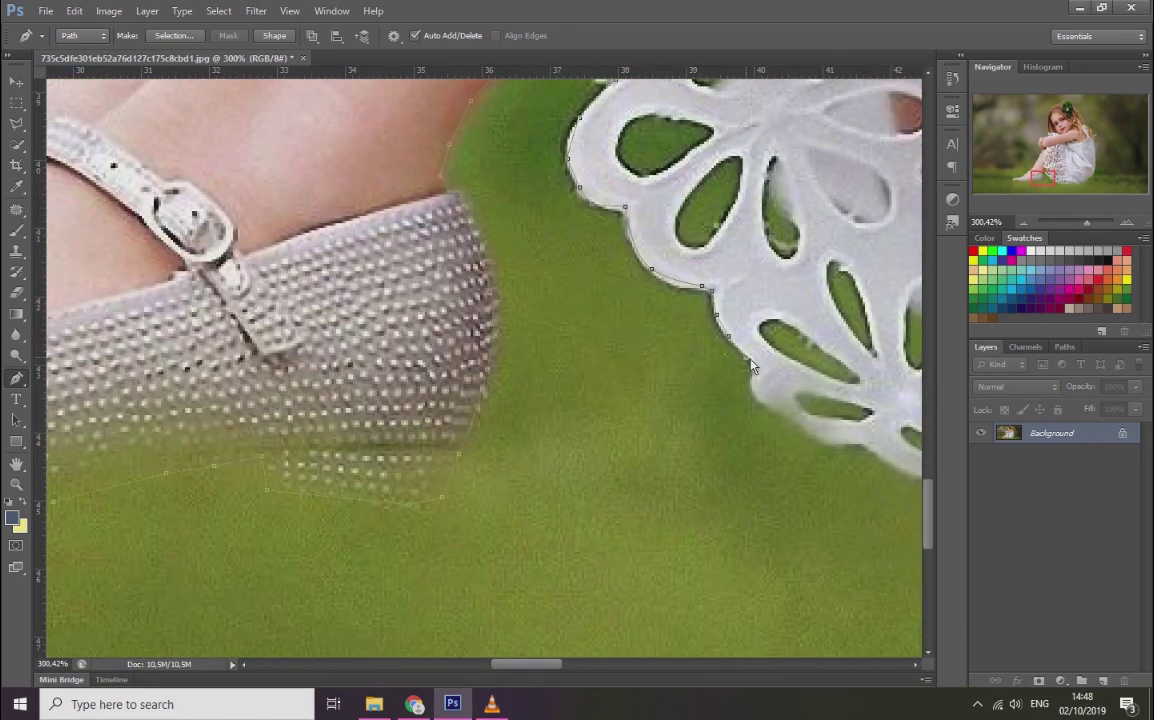
scroll(811, 443, down, 2)
scroll(811, 443, right, 2)
scroll(549, 385, right, 1)
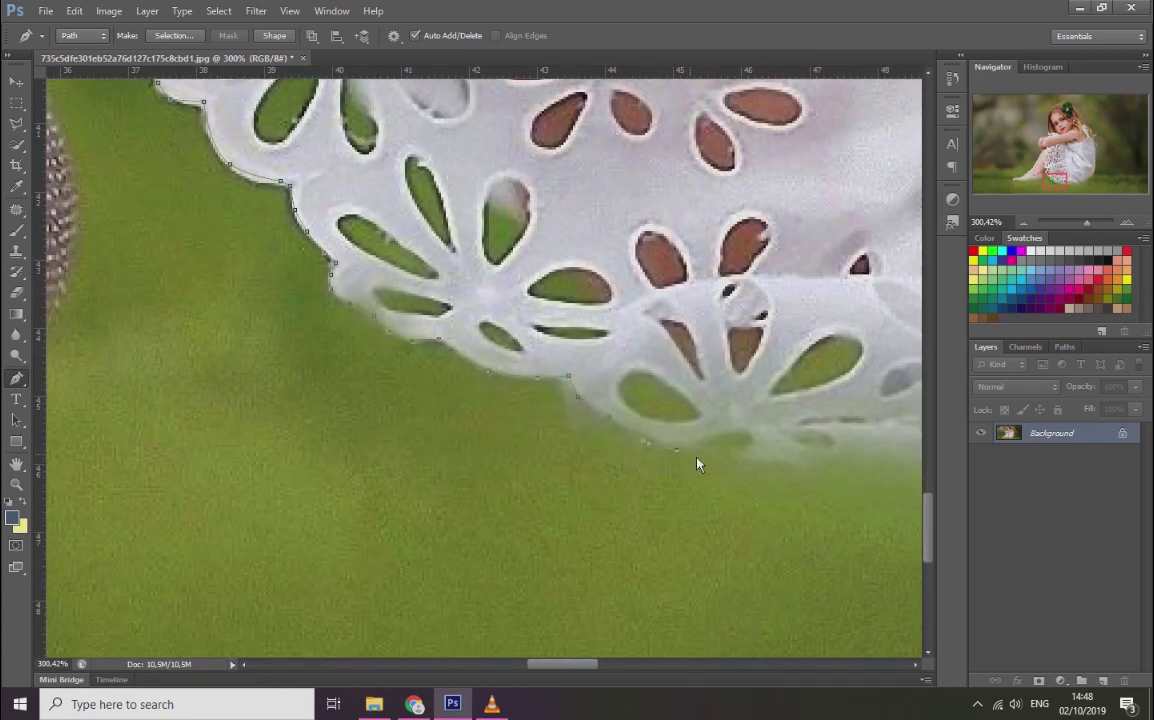
scroll(697, 464, right, 2)
scroll(672, 314, right, 2)
drag(1087, 222, 1077, 222)
Step: Make a selection from the traced path with a 0.5-pixel feather radius
right_click(409, 301)
click(462, 370)
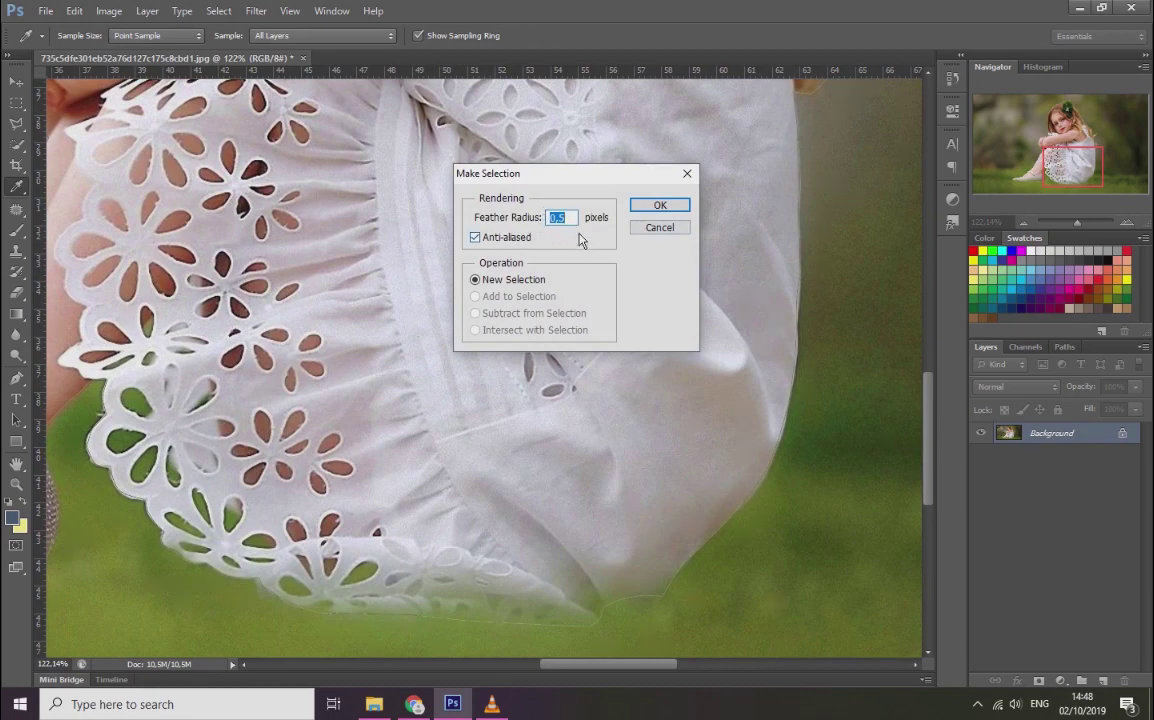
click(659, 205)
drag(1055, 175, 1040, 180)
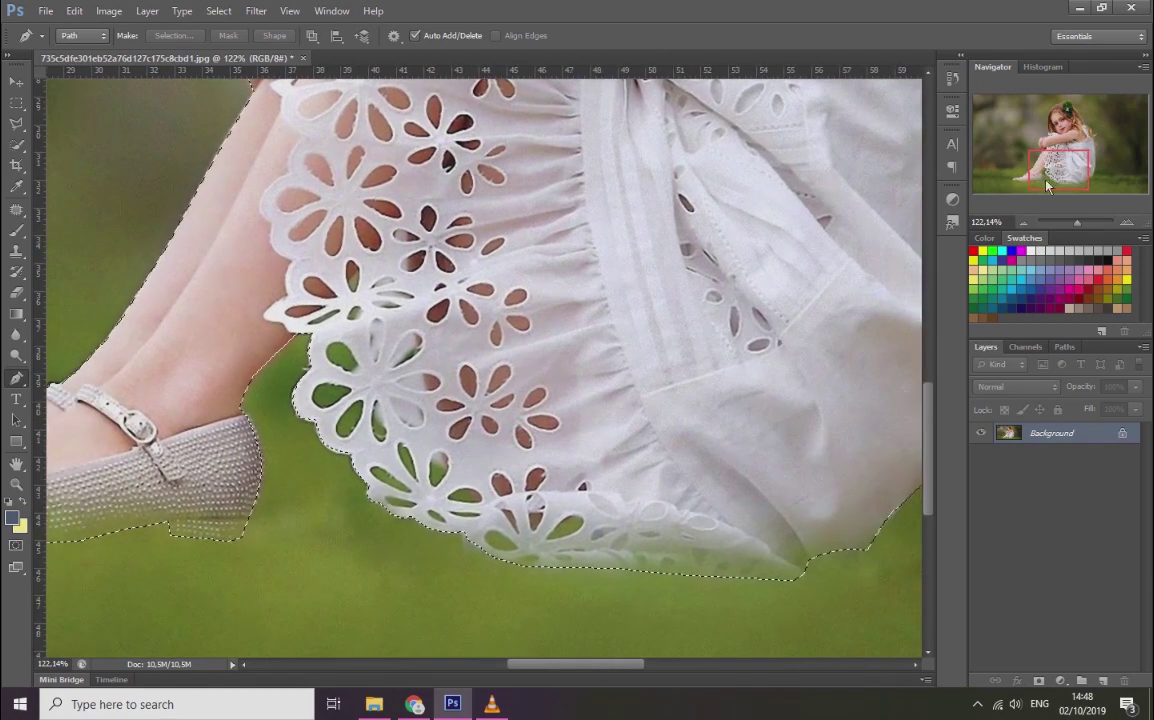
drag(1077, 221, 1072, 190)
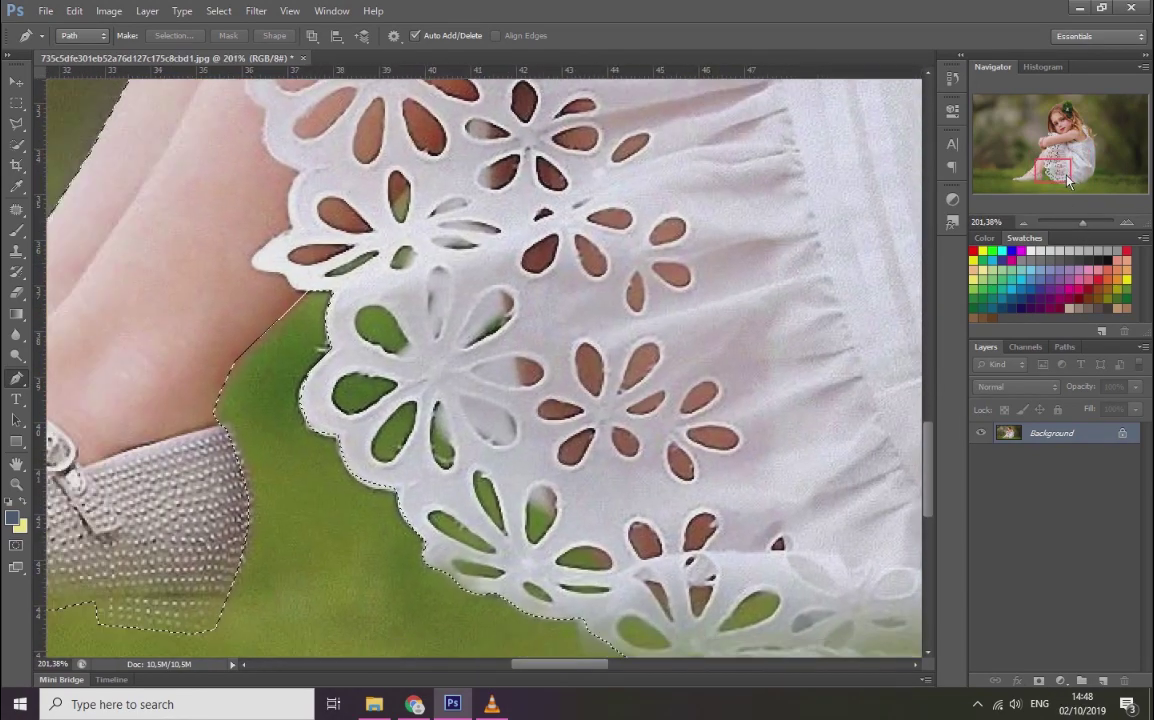
click(24, 234)
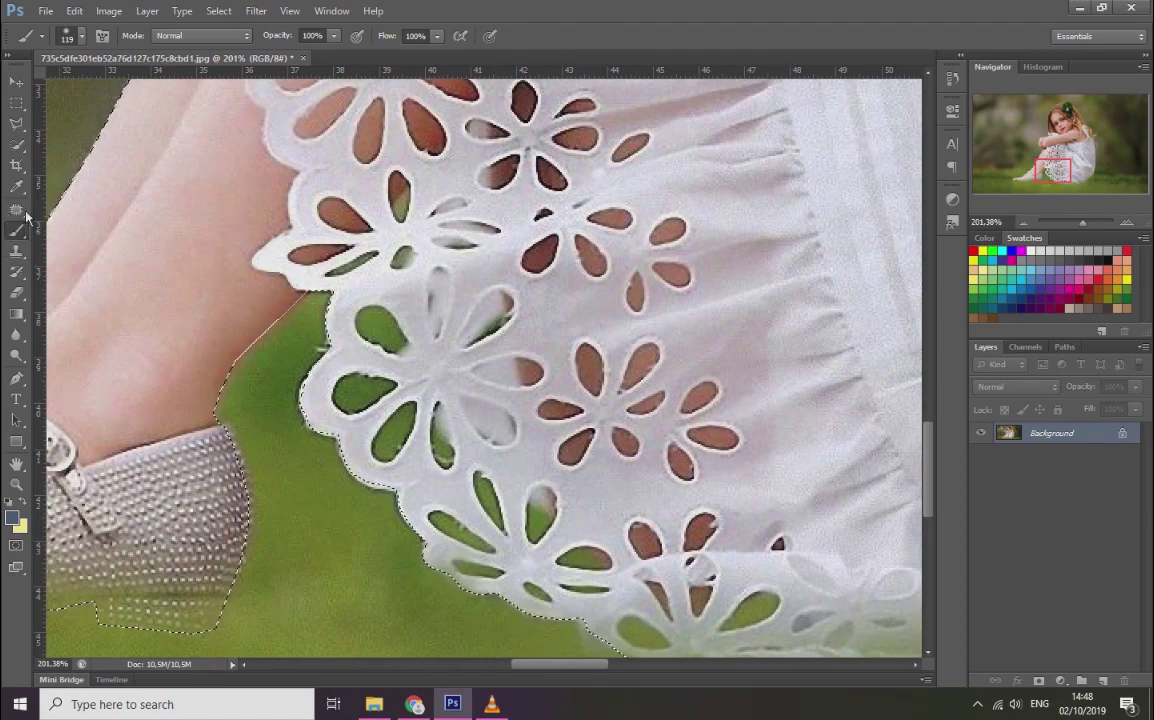
Step: Subtract the grass-filled lace holes from the selection with the Quick Selection tool
click(22, 146)
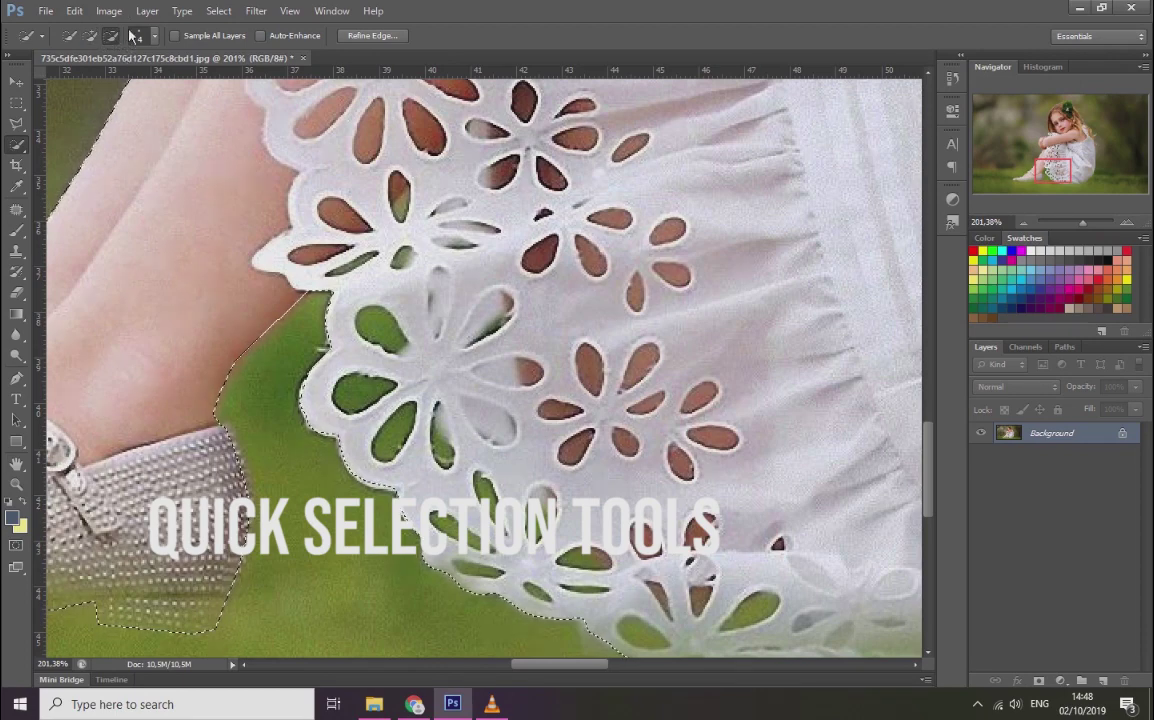
drag(404, 335, 383, 415)
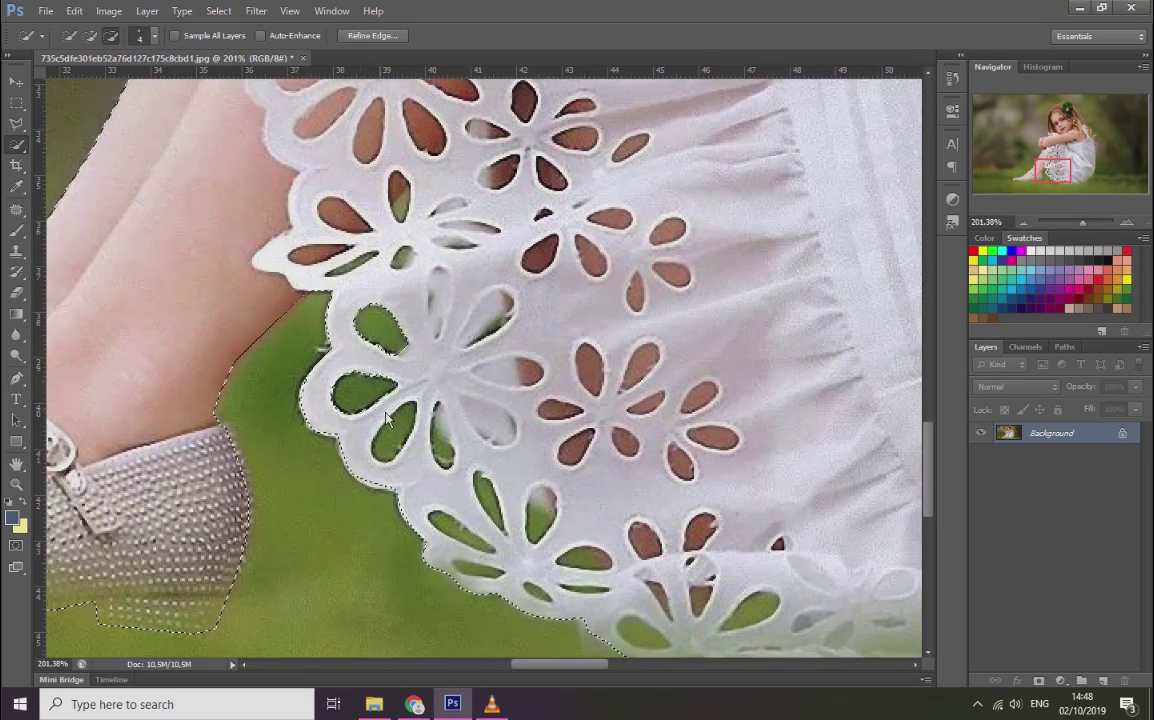
scroll(400, 430, down, 1)
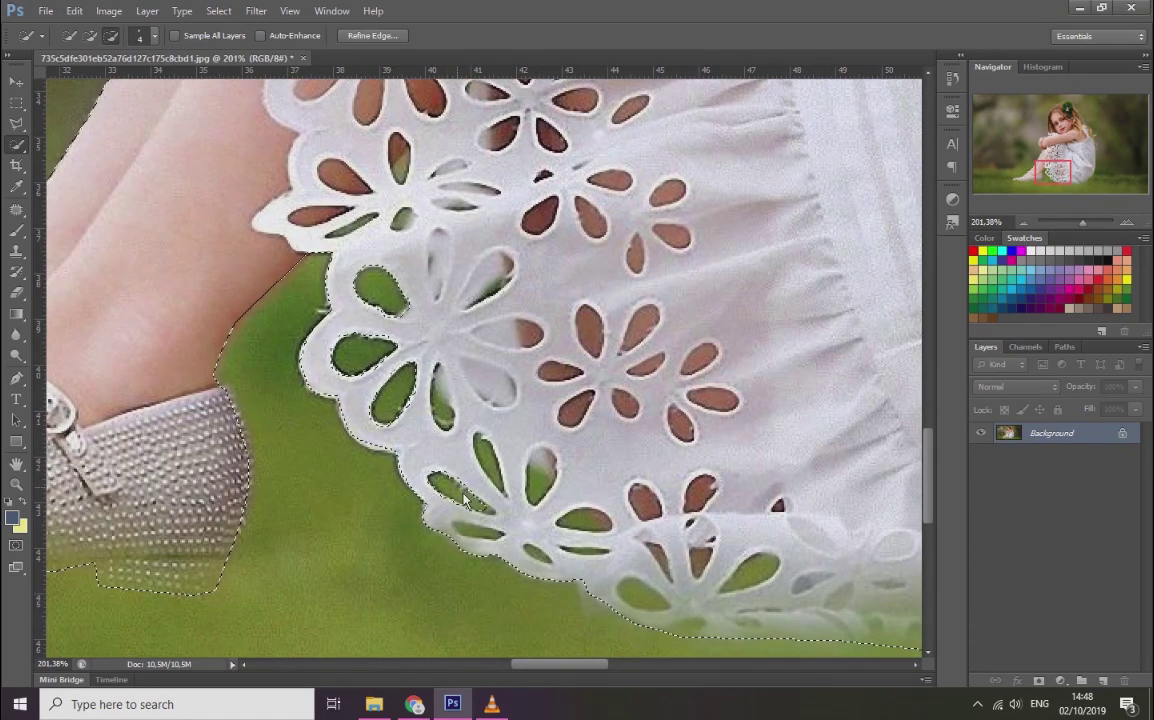
scroll(463, 496, down, 2)
drag(575, 497, 700, 505)
scroll(590, 500, up, 3)
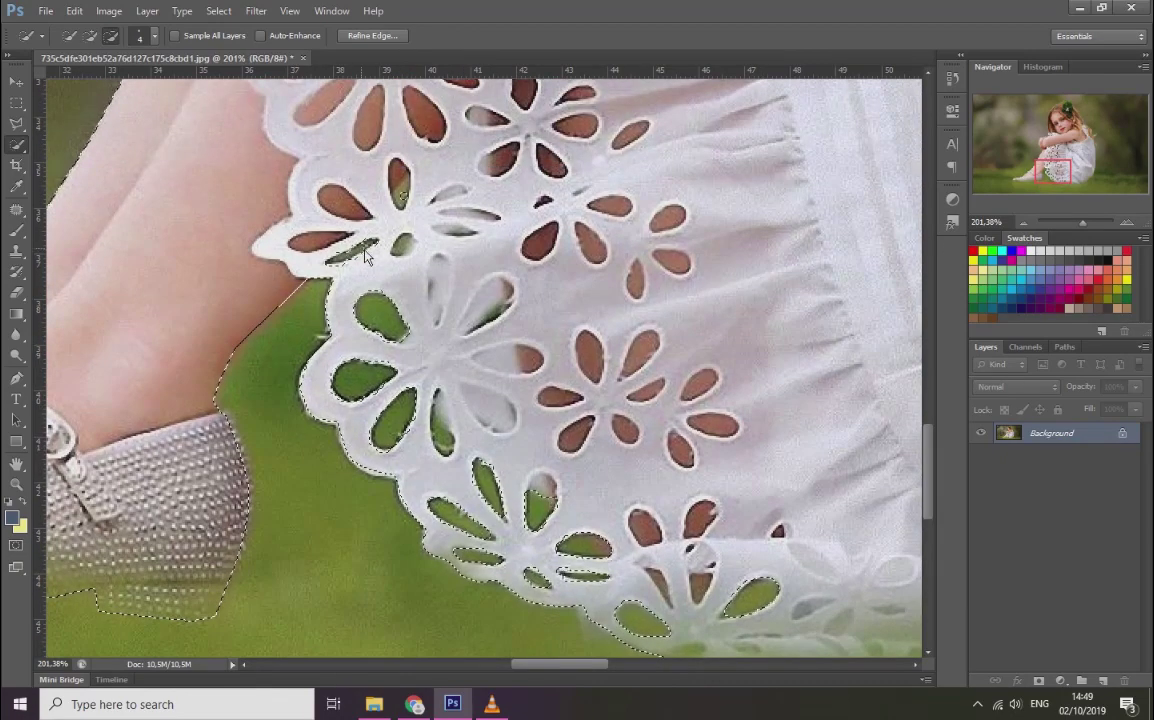
scroll(399, 316, down, 2)
scroll(421, 353, up, 2)
scroll(396, 266, up, 2)
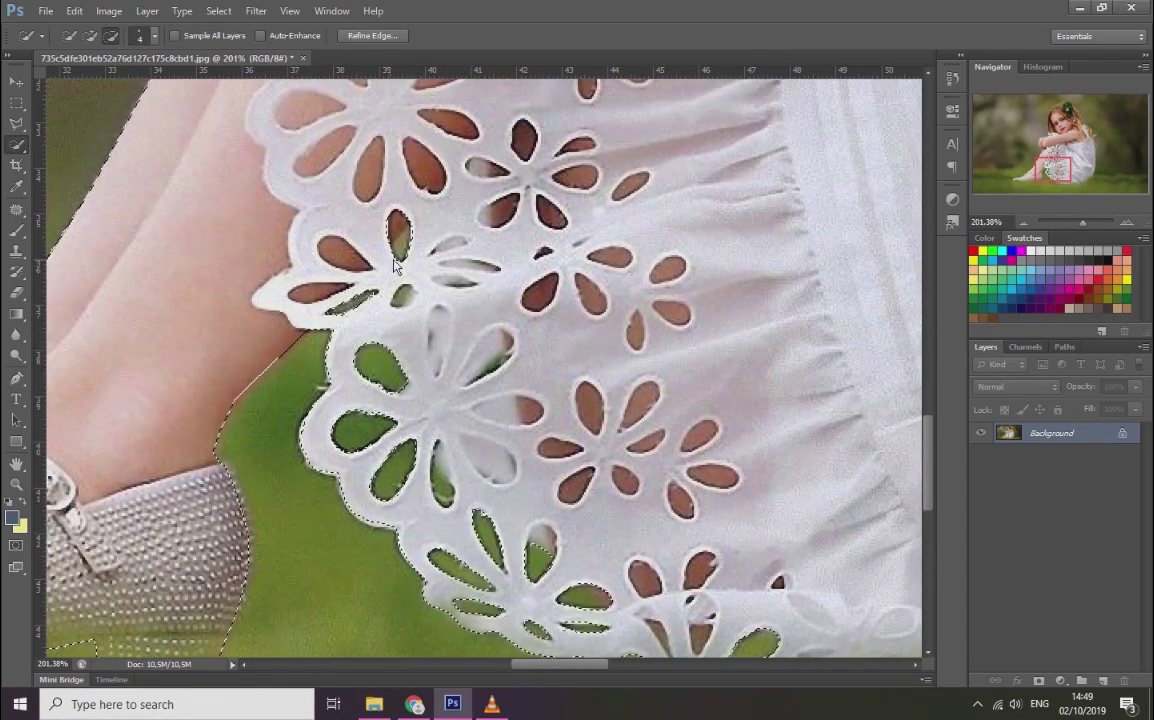
Step: Add the loose hair strands with the Polygonal Lasso, then zoom out to the whole photo
click(16, 122)
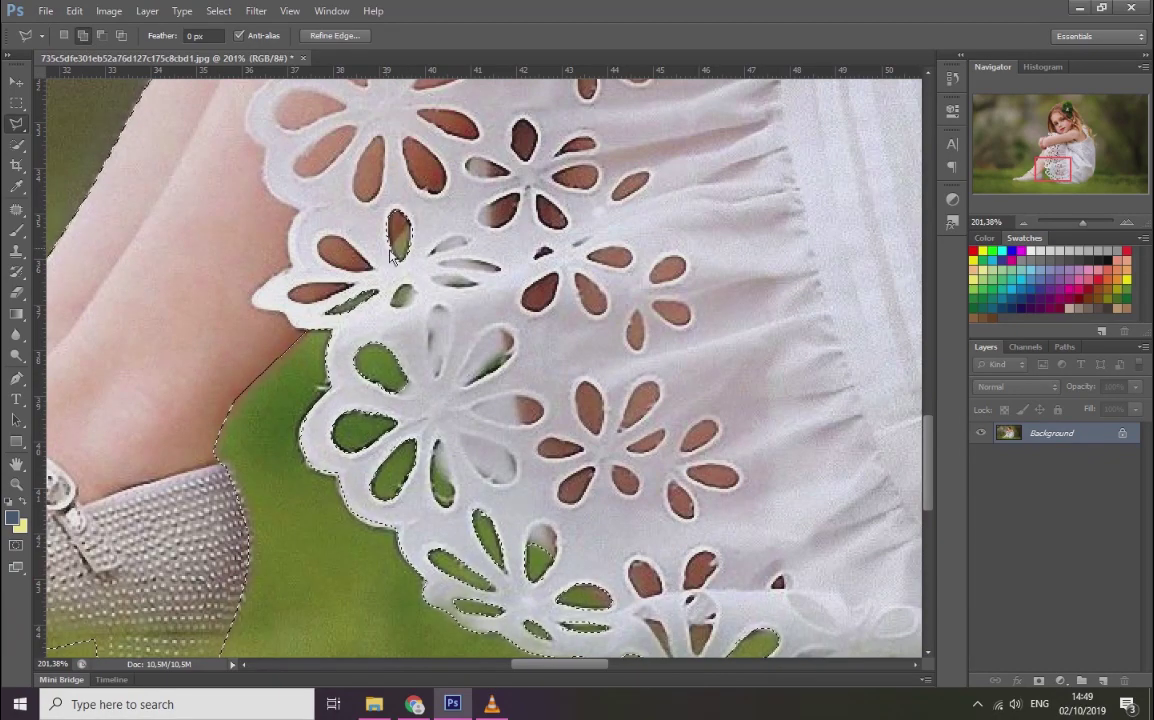
scroll(392, 256, up, 5)
scroll(533, 420, up, 5)
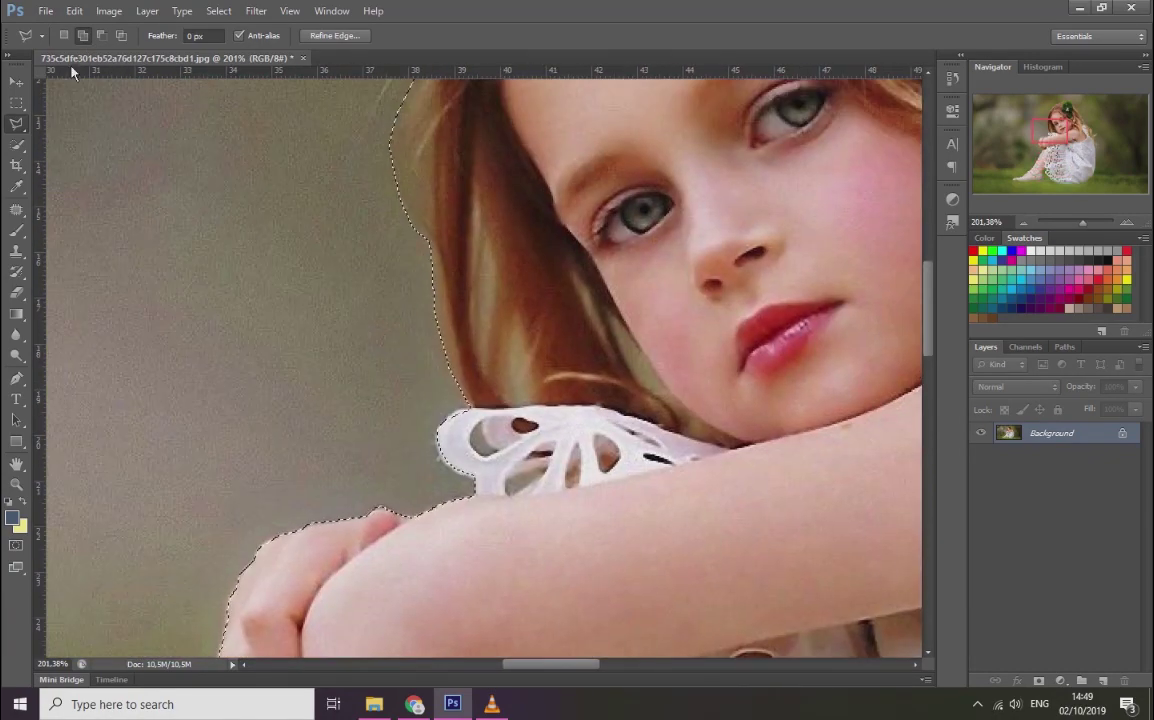
click(472, 207)
click(487, 362)
click(516, 332)
click(528, 403)
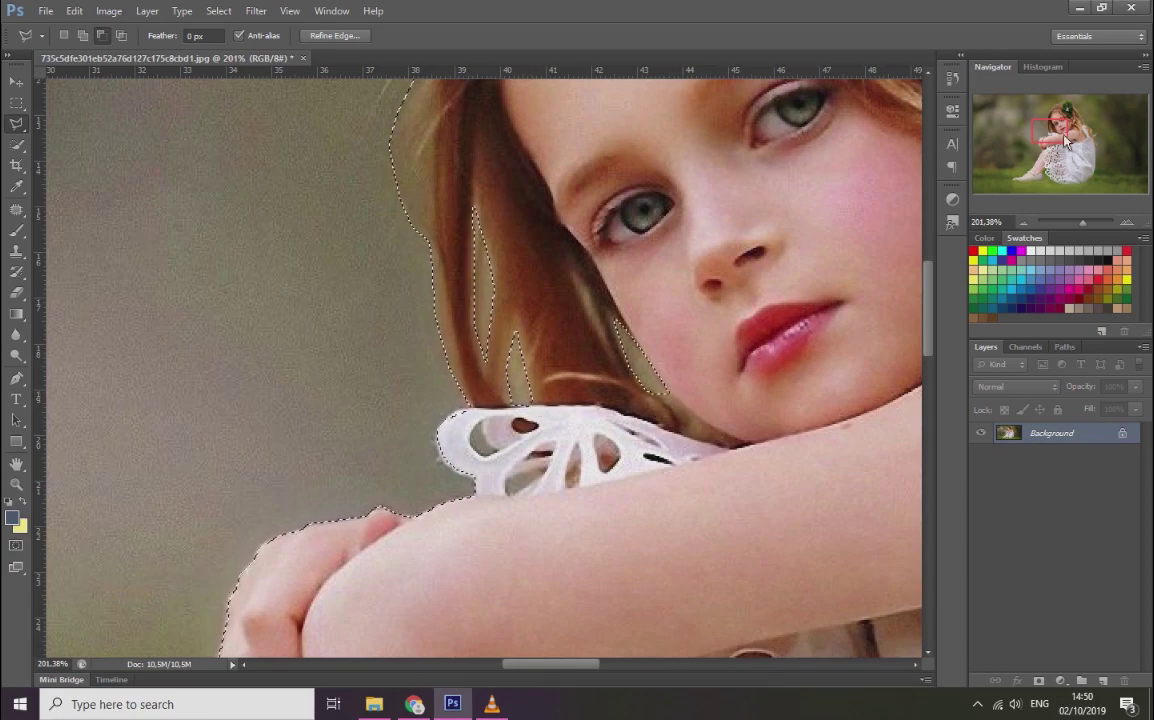
drag(1052, 128, 1085, 122)
drag(1082, 222, 1077, 232)
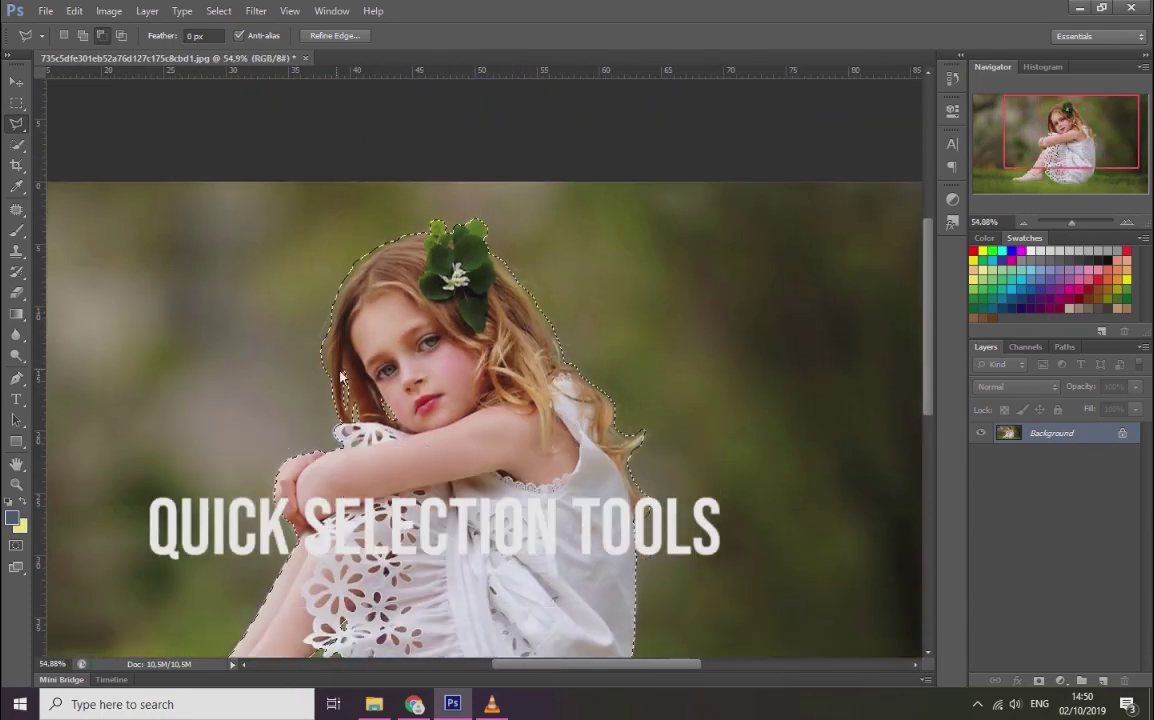
drag(1077, 232, 1075, 229)
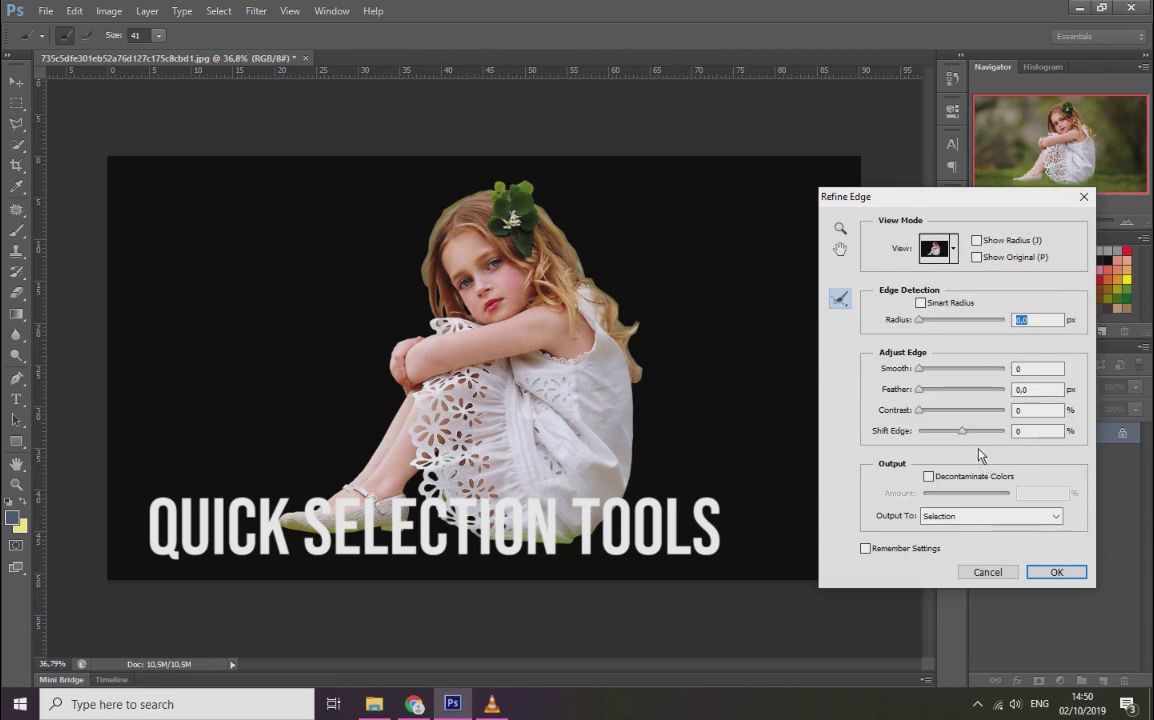
Step: Smooth the selection edge and shift it inward in Refine Edge, then apply
drag(924, 434, 940, 432)
mouse_move(915, 370)
mouse_down()
mouse_move(940, 373)
mouse_move(929, 398)
mouse_up()
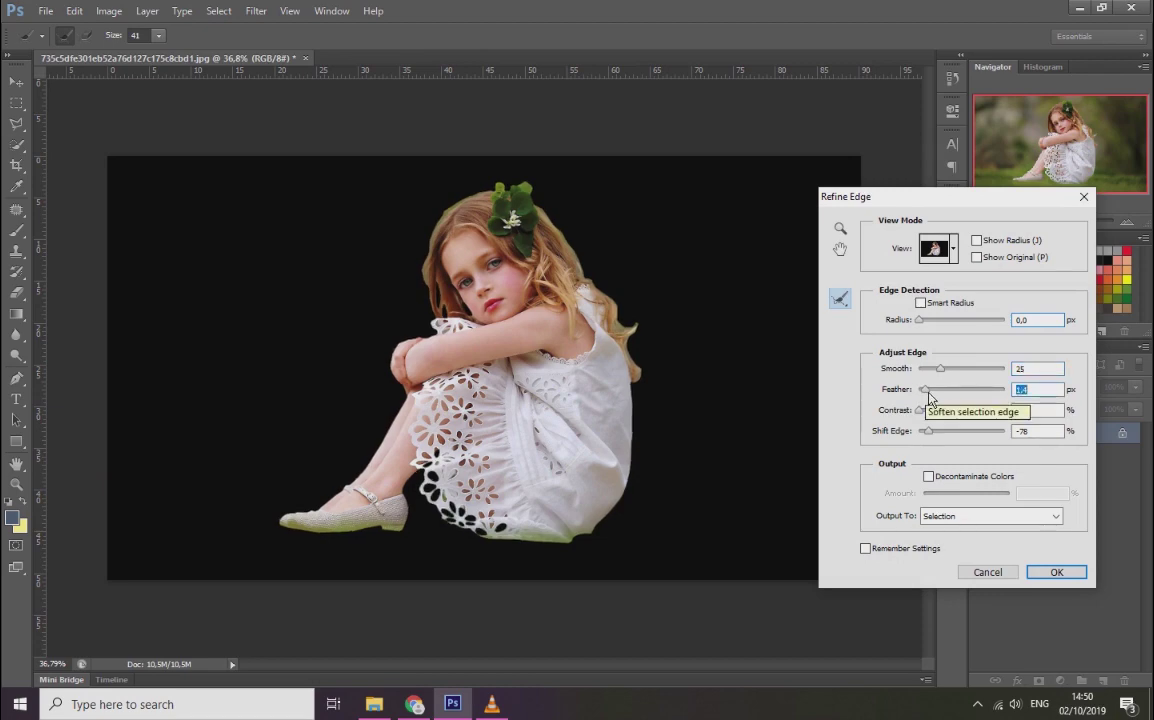
click(1055, 572)
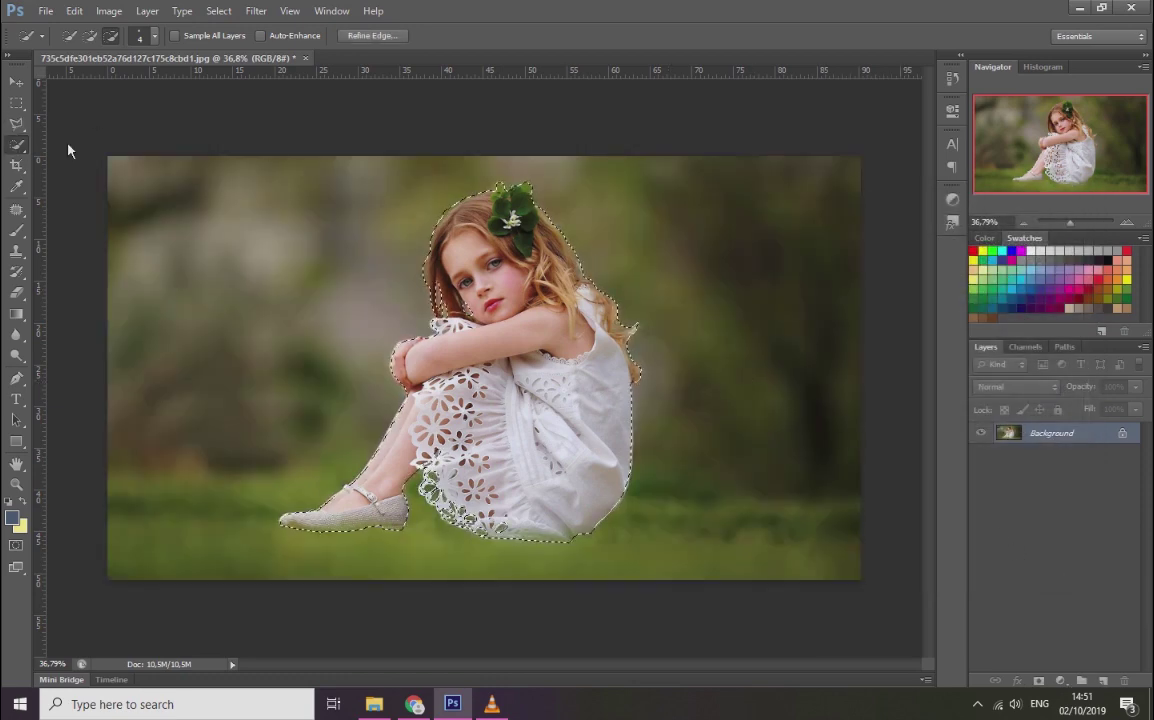
Step: Reopen Refine Edge and brush the Refine Radius over the hair edges and flower, then apply
click(372, 36)
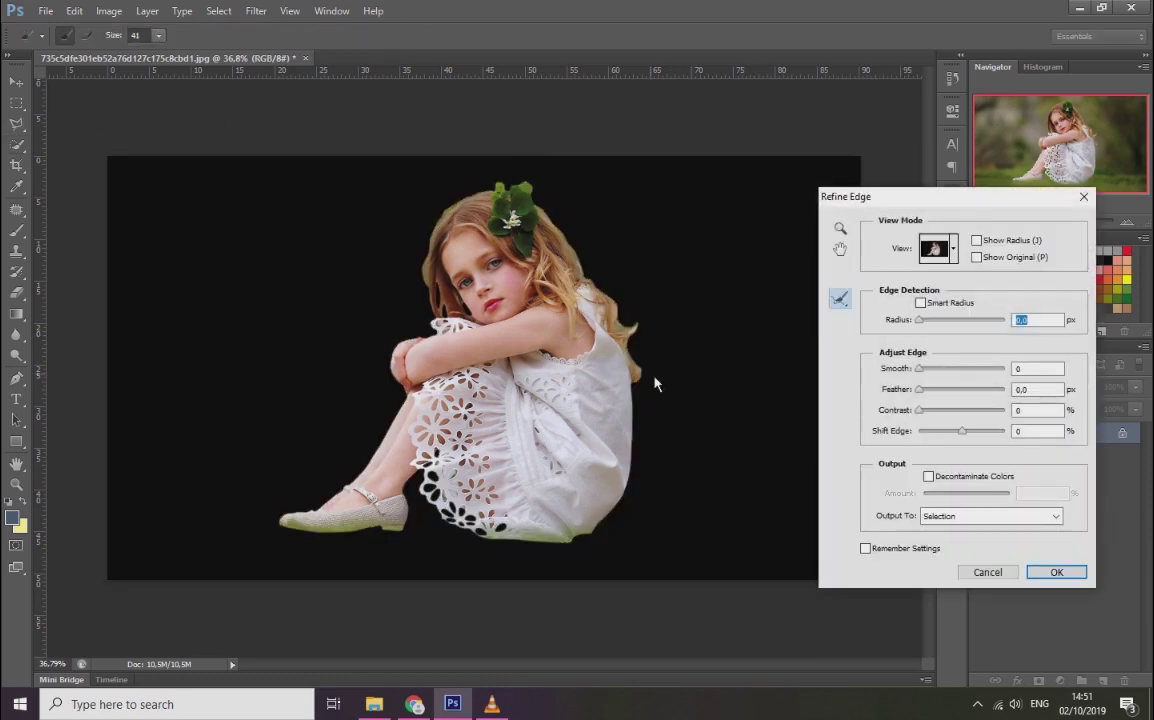
drag(643, 385, 552, 220)
drag(640, 385, 637, 336)
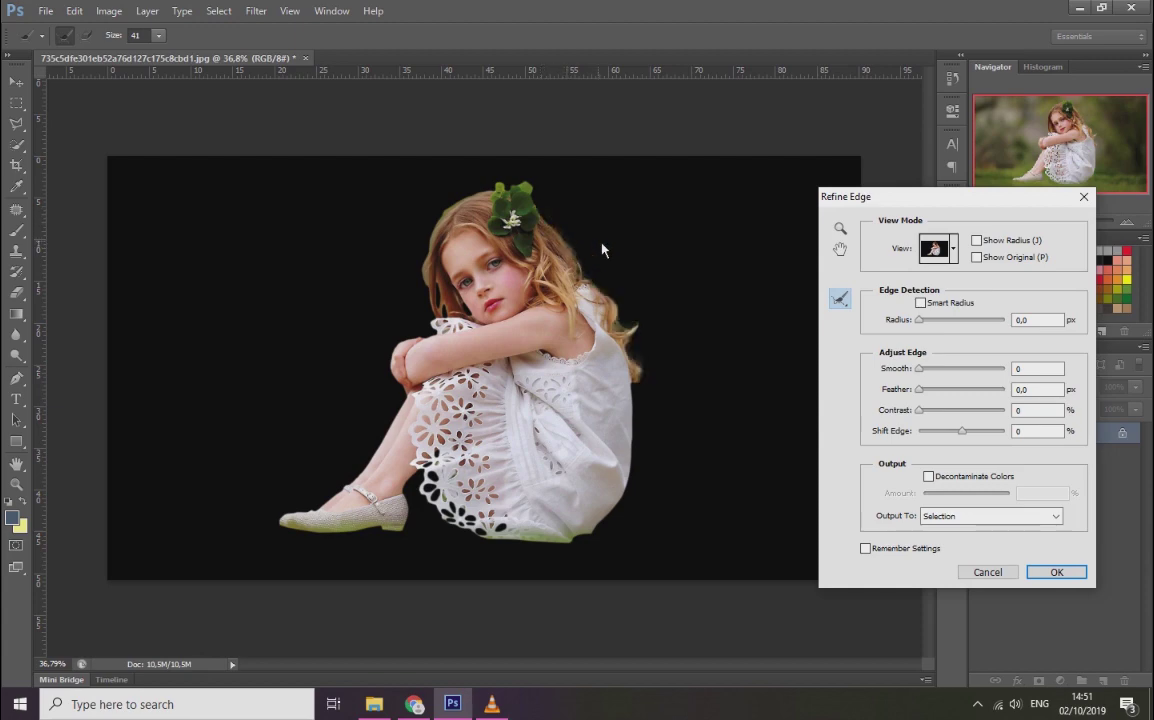
drag(649, 377, 641, 332)
drag(582, 272, 579, 272)
drag(487, 197, 489, 195)
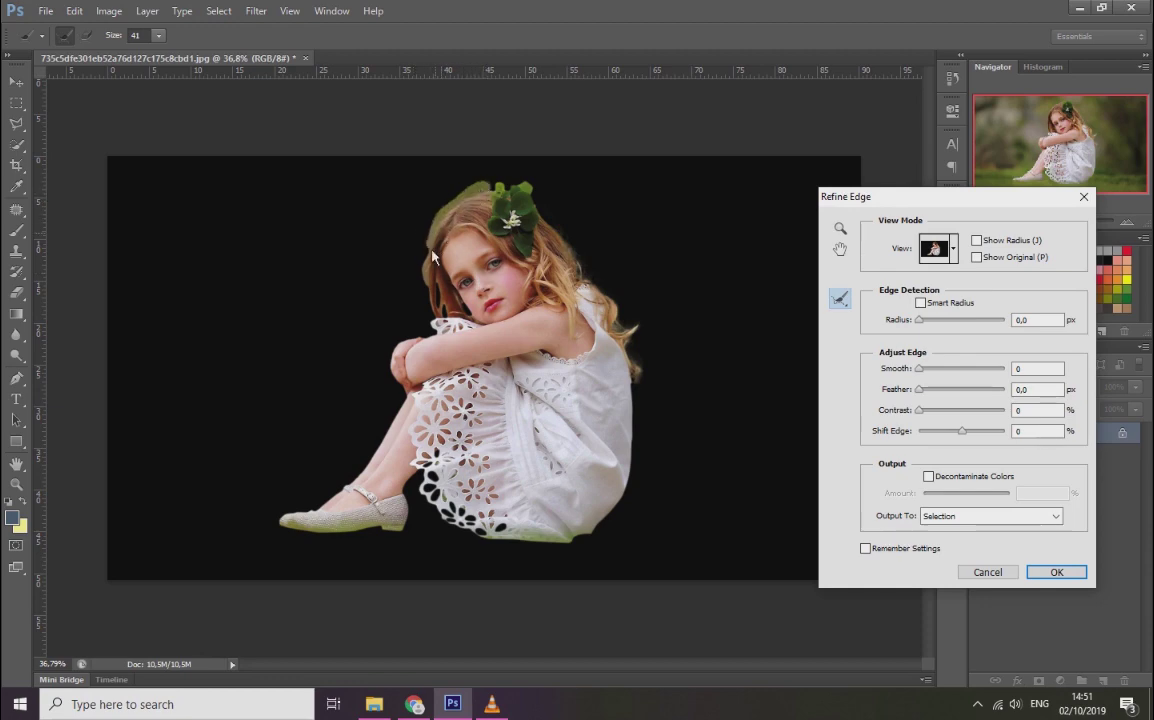
drag(440, 293, 449, 322)
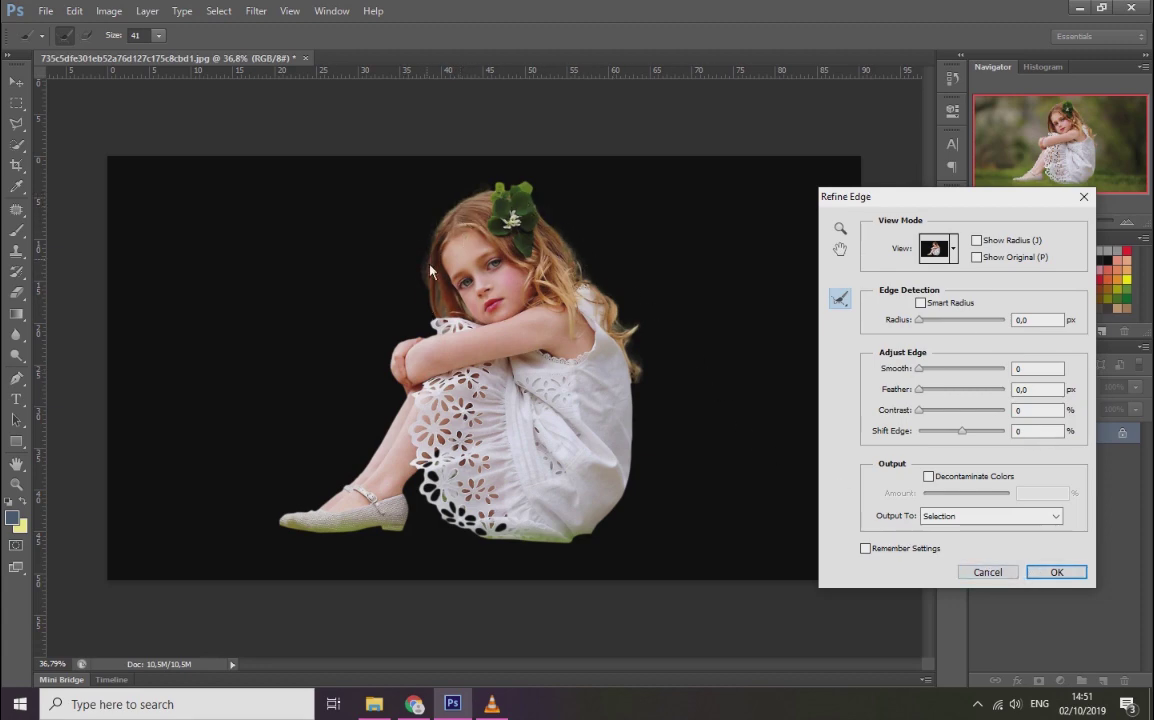
click(1057, 573)
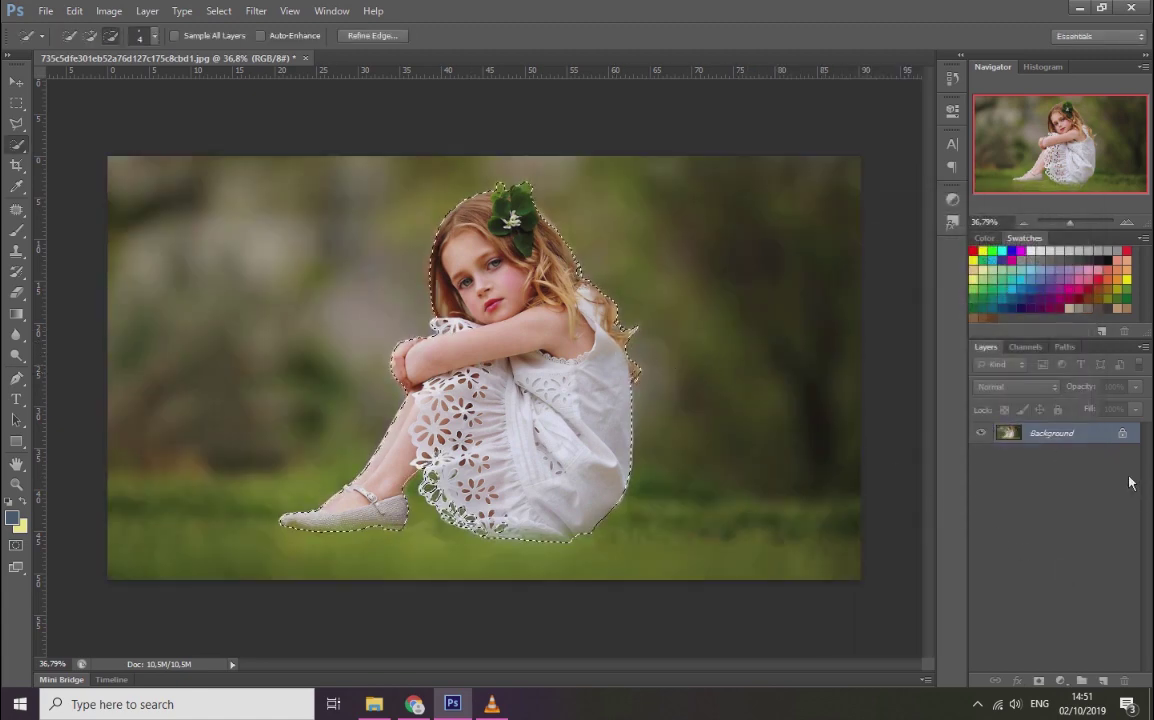
Step: Copy the selected girl to Layer 1 and toggle the Background's visibility to inspect the cutout
key(ctrl+j)
click(981, 454)
click(981, 454)
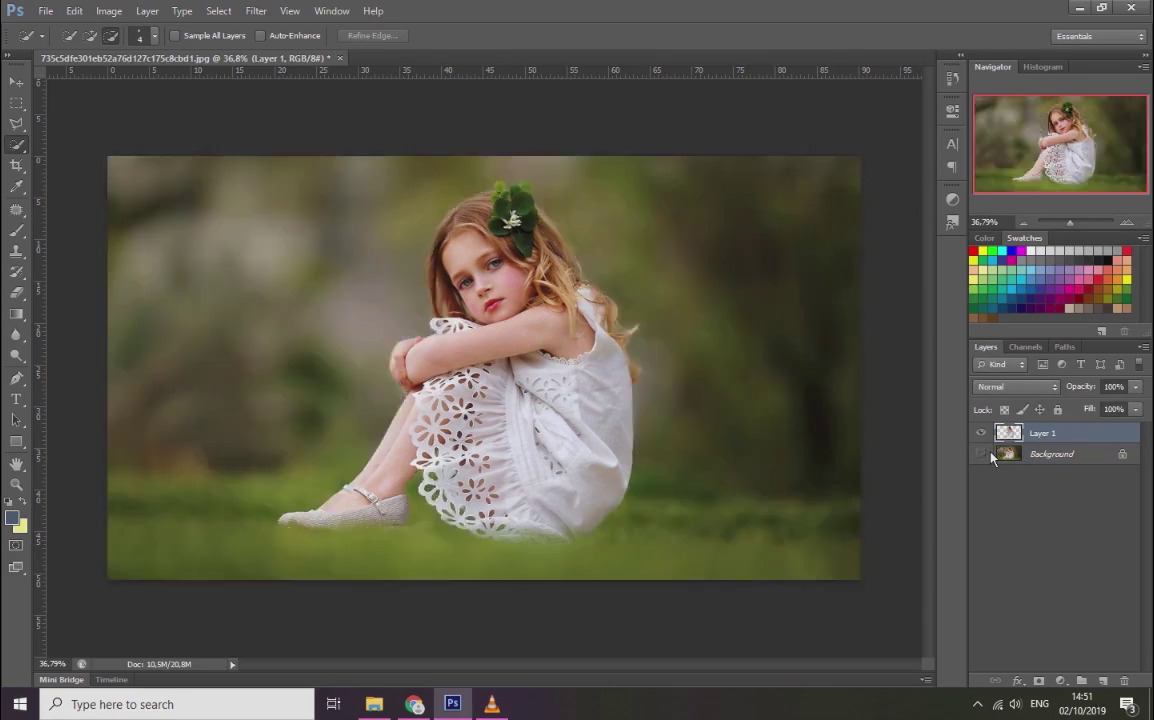
click(990, 455)
click(990, 455)
click(990, 455)
click(990, 455)
click(990, 455)
click(990, 455)
click(990, 455)
drag(1079, 223, 1079, 224)
scroll(415, 342, up, 2)
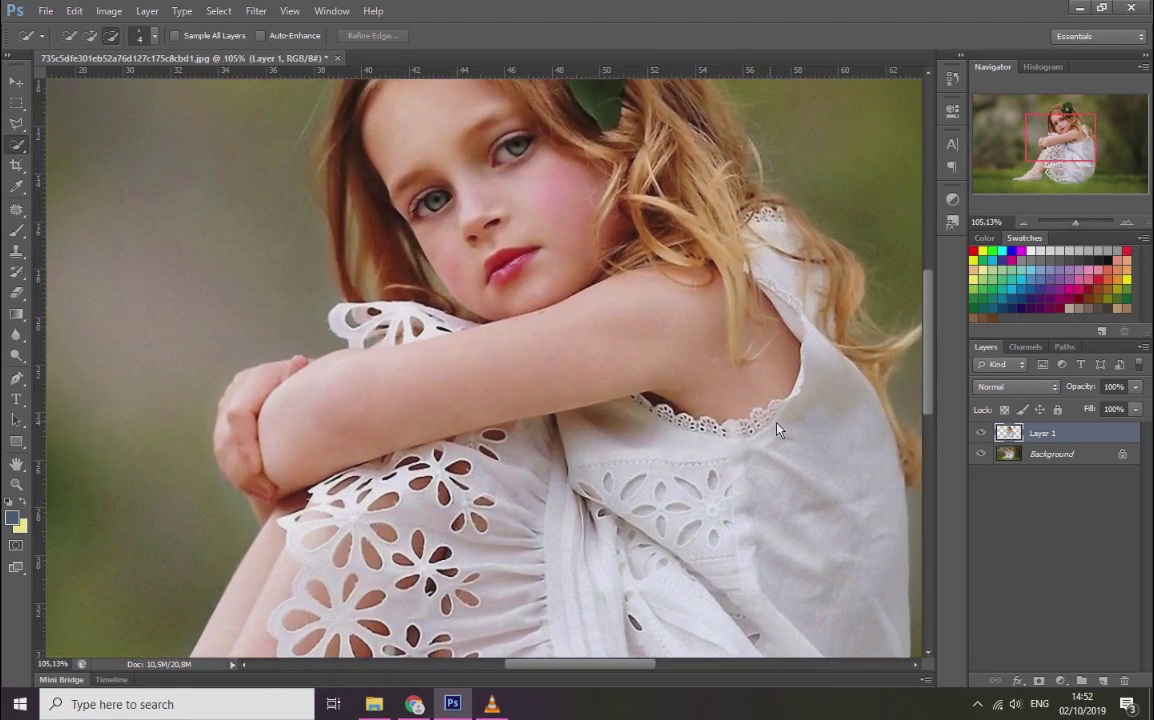
click(981, 454)
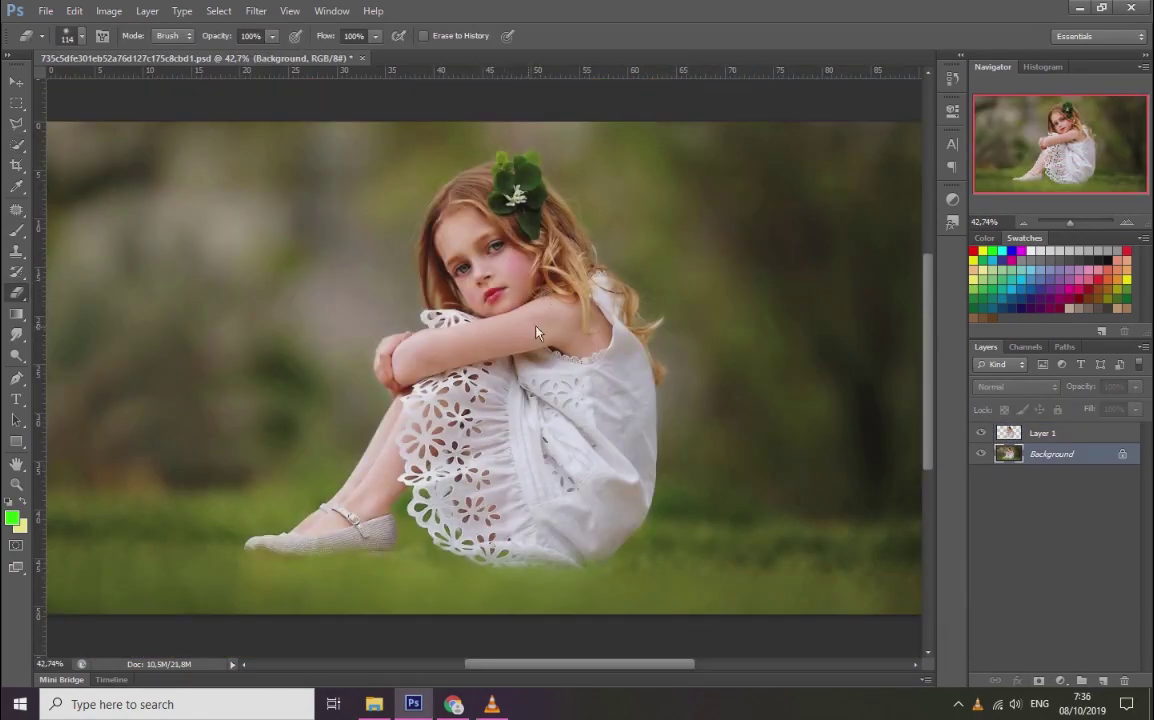
Step: Open 10641.jpg from Downloads in Photoshop and duplicate it onto a new layer
click(383, 706)
mouse_move(900, 262)
mouse_down()
mouse_move(597, 520)
mouse_move(617, 65)
mouse_up()
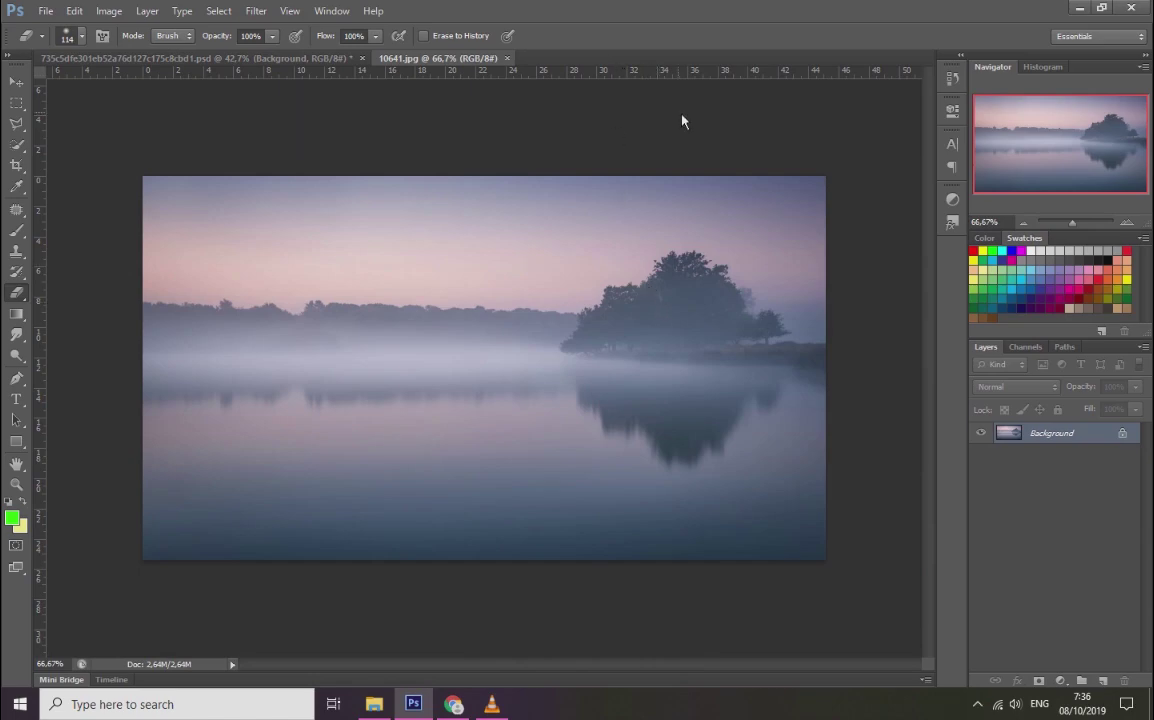
click(16, 209)
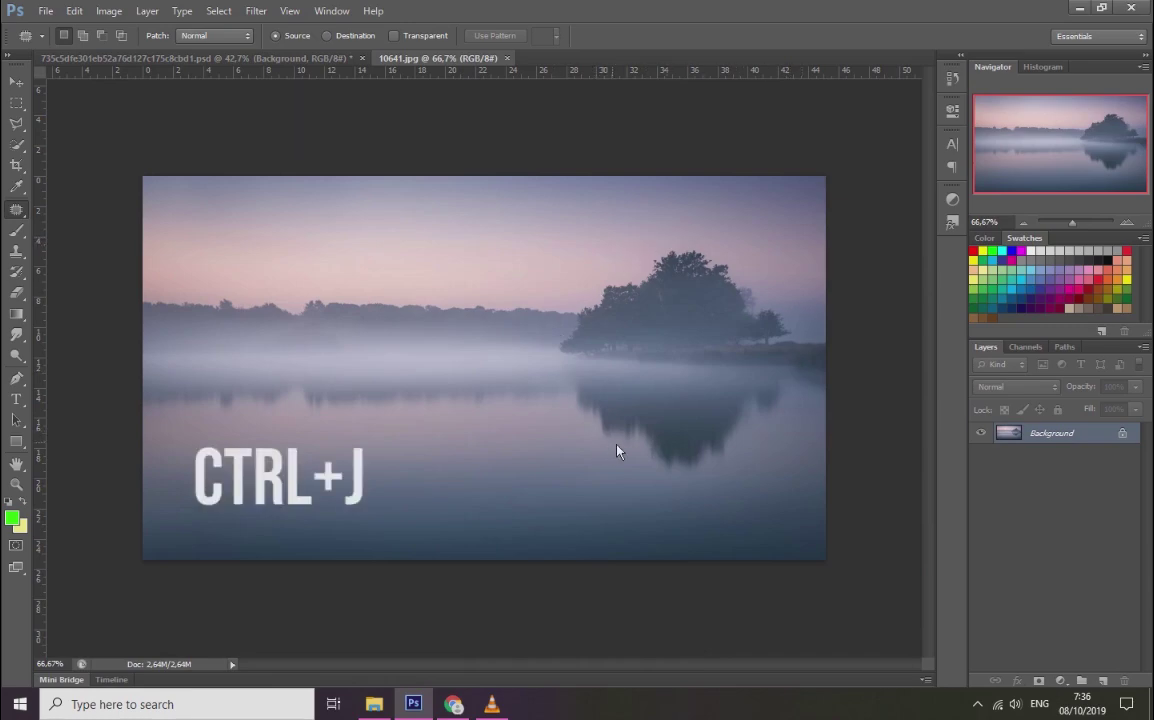
key(ctrl+j)
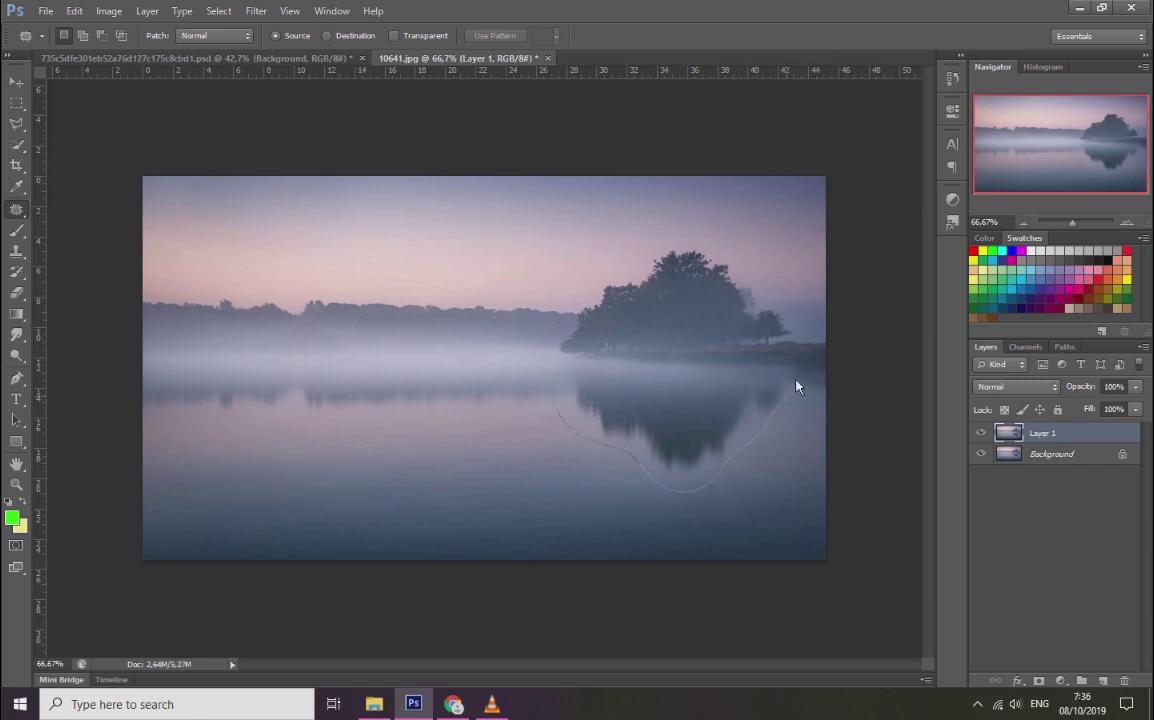
Step: Patch the tree reflection out of the water using water from the left
drag(565, 403, 566, 404)
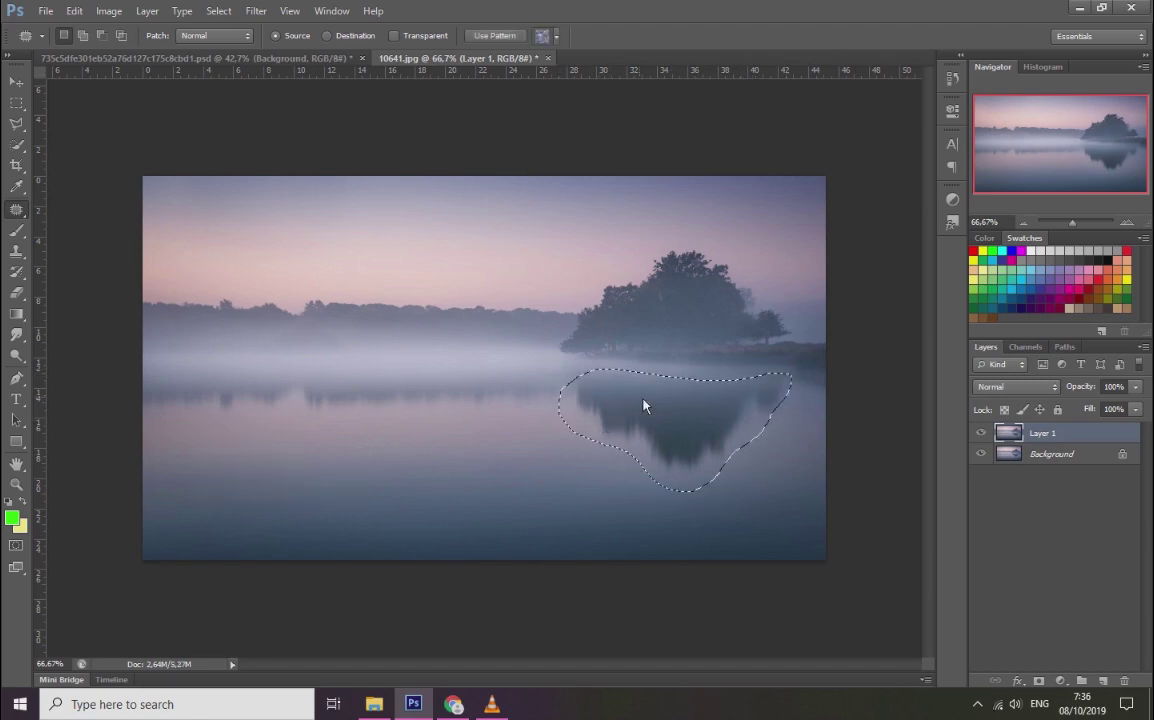
drag(644, 404, 393, 406)
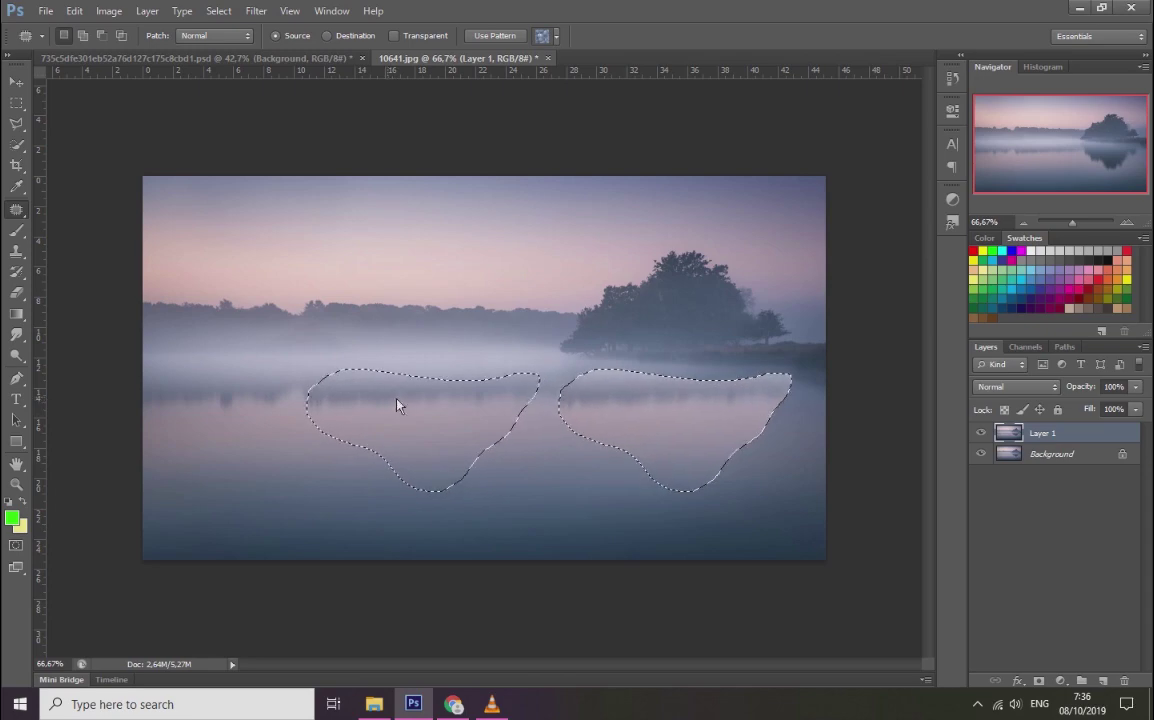
drag(685, 372, 563, 387)
drag(676, 461, 760, 440)
drag(680, 405, 308, 400)
mouse_move(744, 431)
mouse_down()
mouse_move(688, 398)
mouse_move(549, 373)
mouse_move(476, 419)
mouse_up()
click(438, 466)
key(ctrl+d)
Step: Clone Stamp mist over the leftover dark reflection at 42% opacity
key(s)
drag(330, 36, 336, 52)
drag(660, 395, 765, 388)
click(330, 36)
click(793, 437)
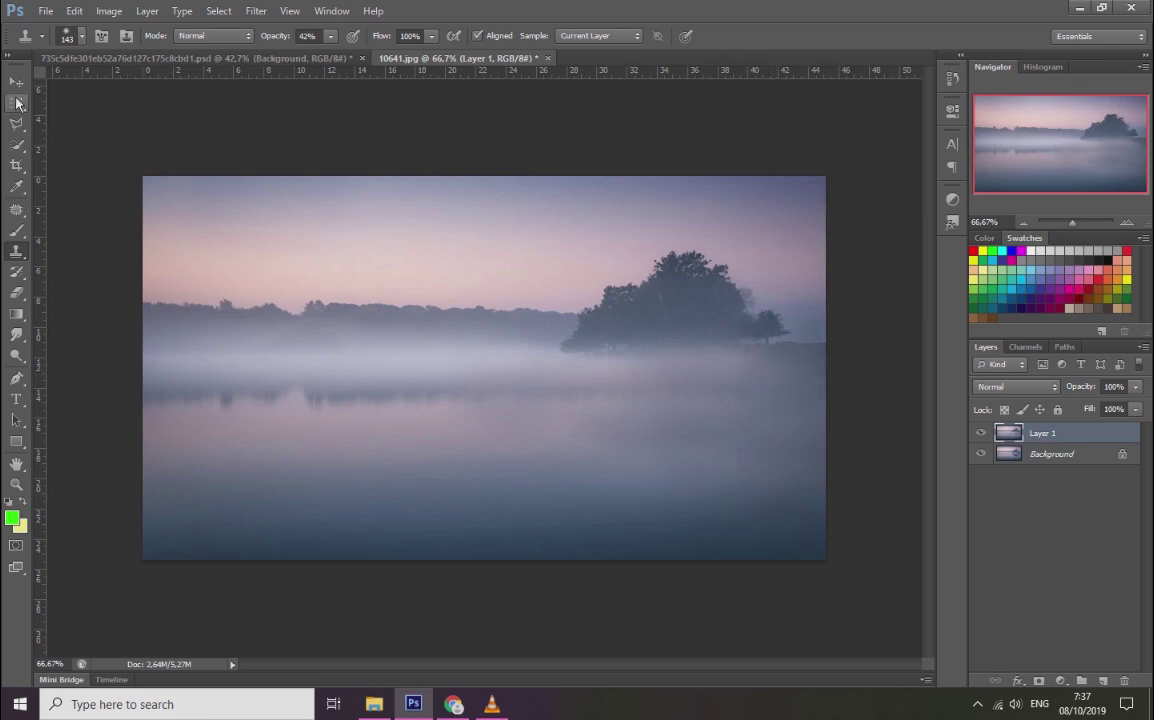
Step: Apply a Gaussian Blur of about 12.7 pixels to Layer 1 of the lake
click(255, 11)
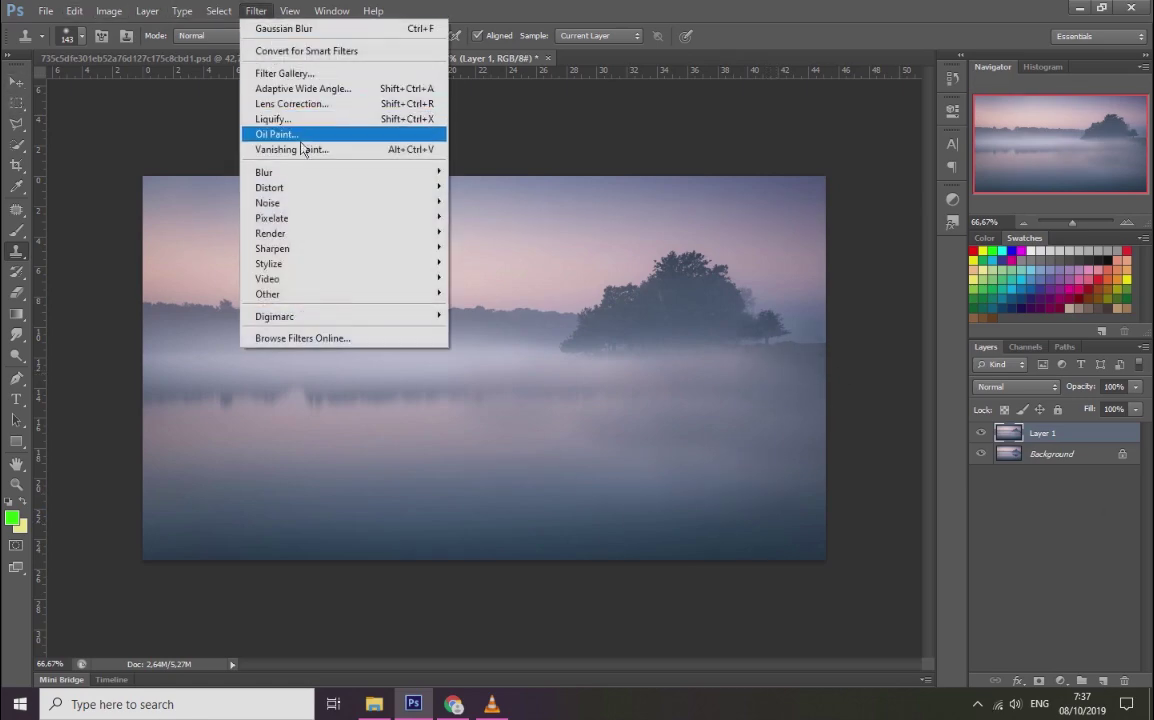
mouse_move(300, 172)
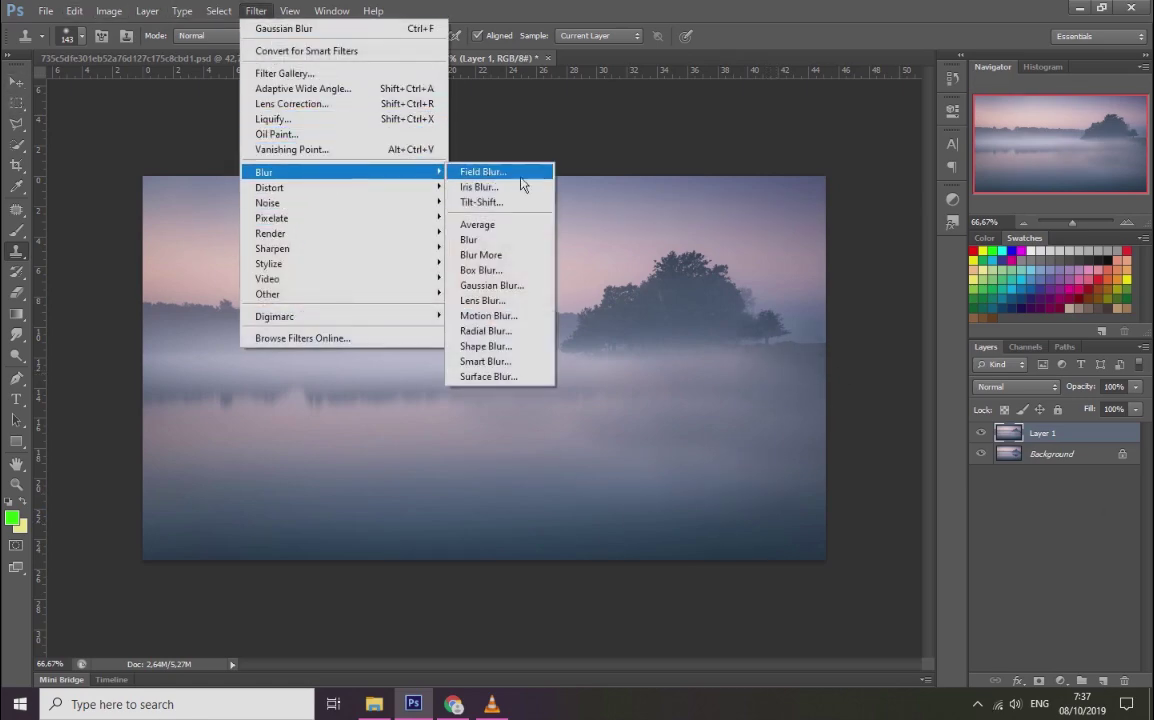
click(507, 290)
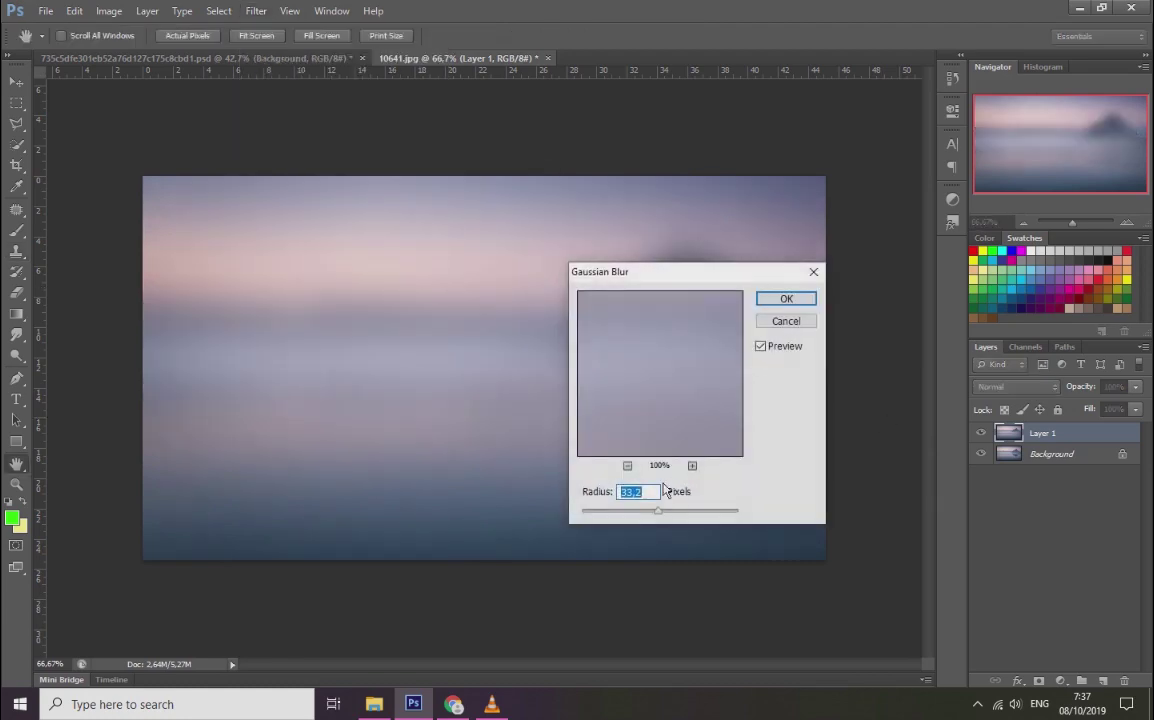
drag(691, 273, 918, 185)
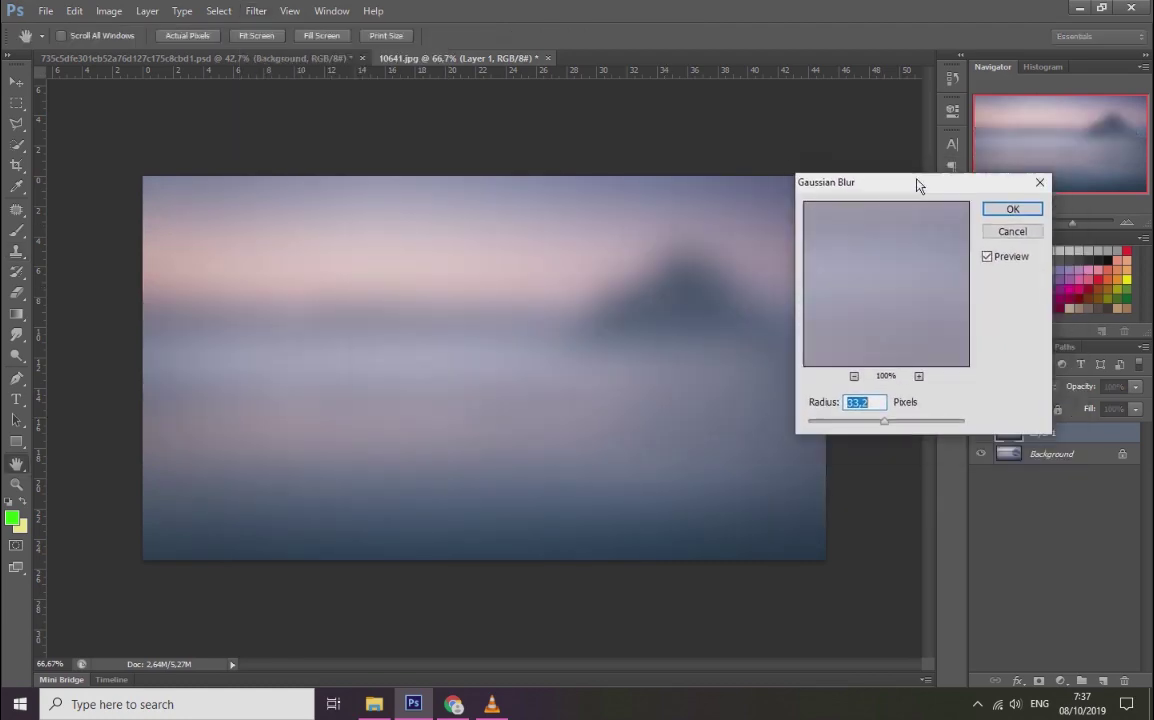
mouse_move(884, 421)
mouse_down()
mouse_move(871, 422)
mouse_move(876, 433)
mouse_up()
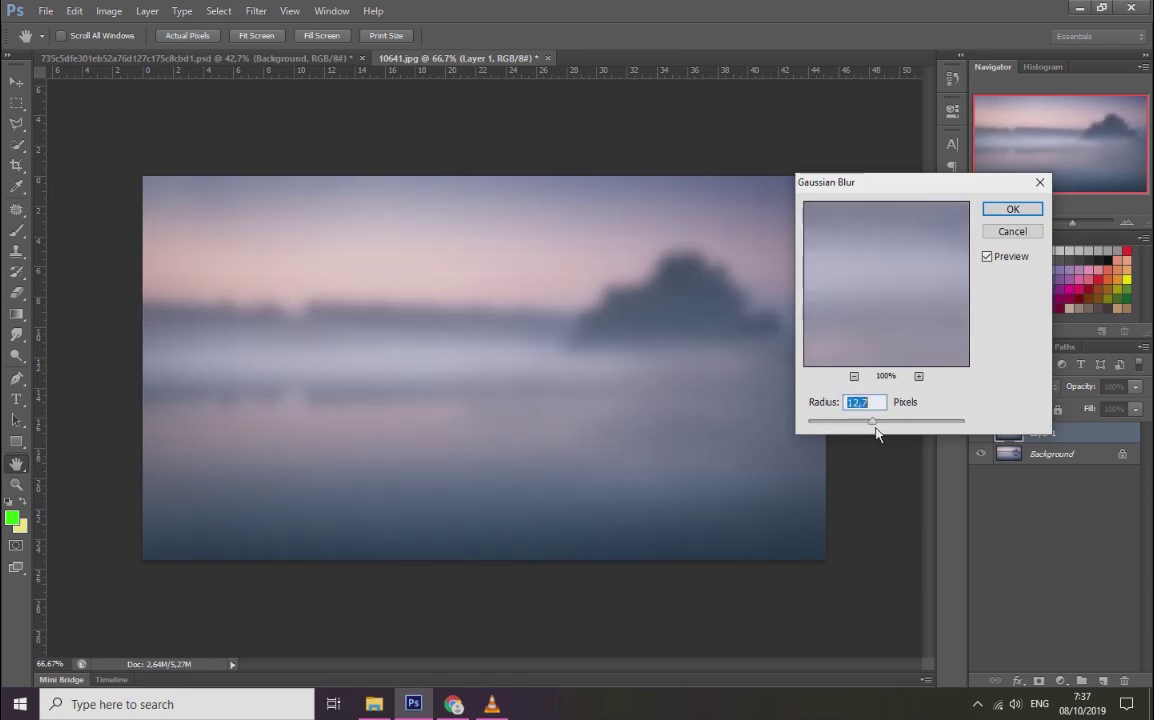
click(1013, 210)
key(s)
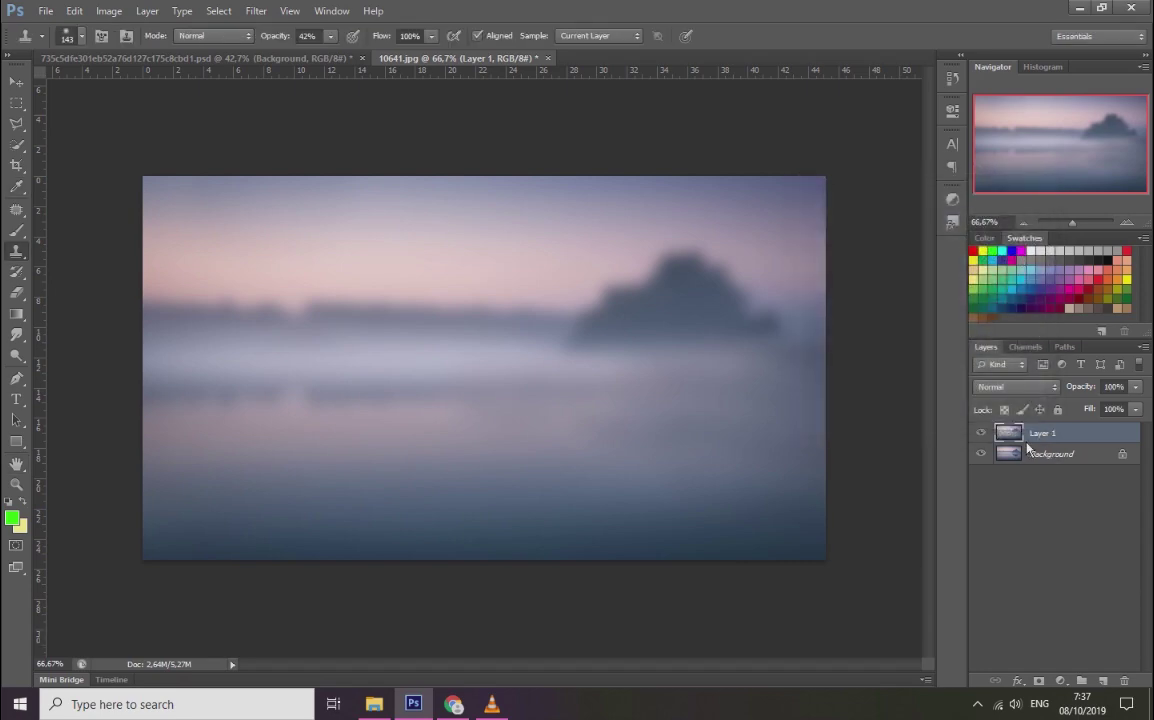
Step: Select the lower half of the lake and copy it to a new layer
click(16, 103)
drag(889, 611, 120, 370)
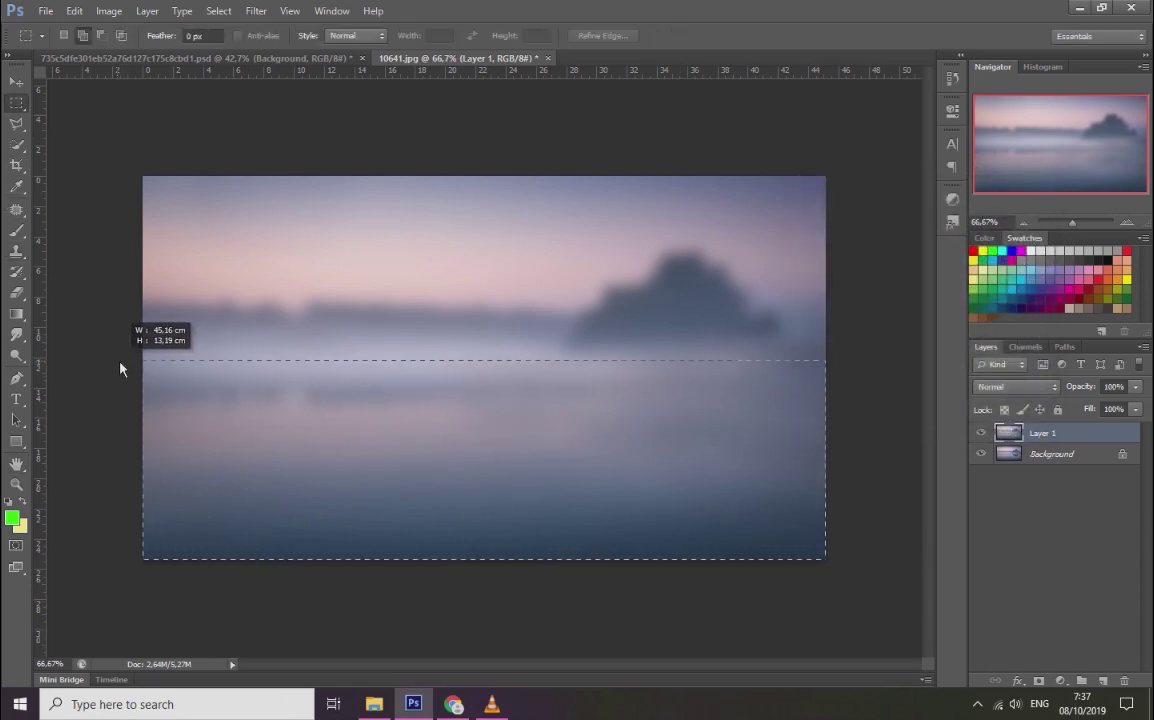
drag(120, 370, 120, 370)
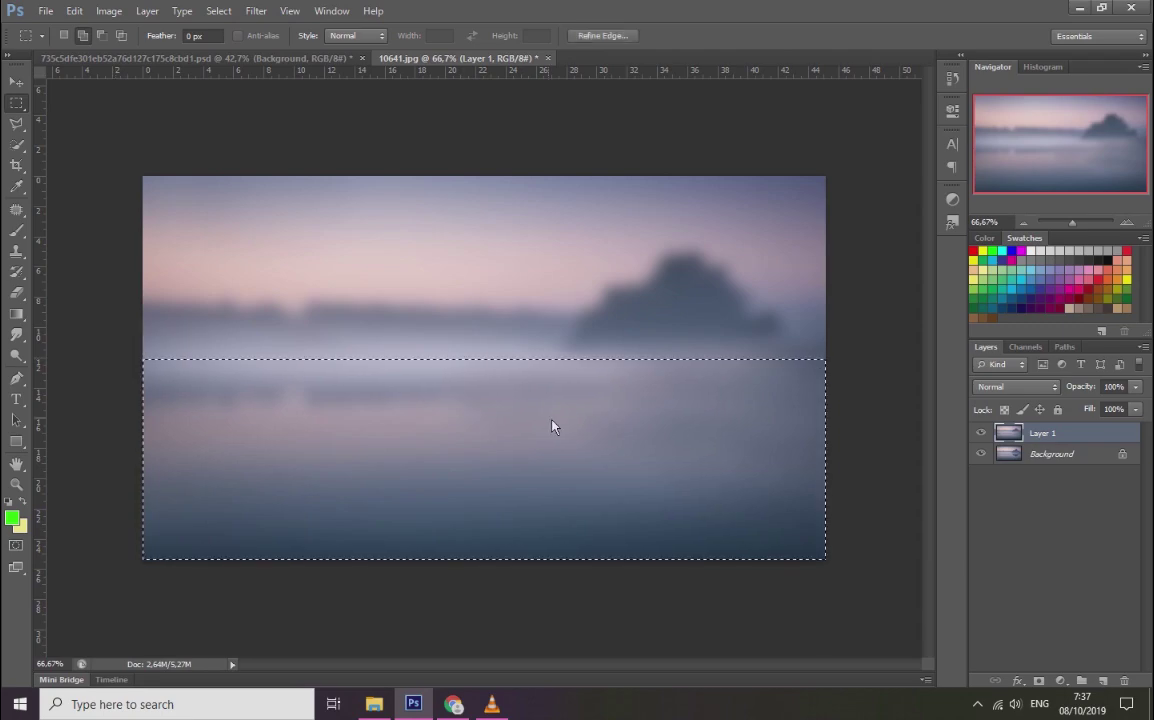
key(ctrl+j)
right_click(685, 415)
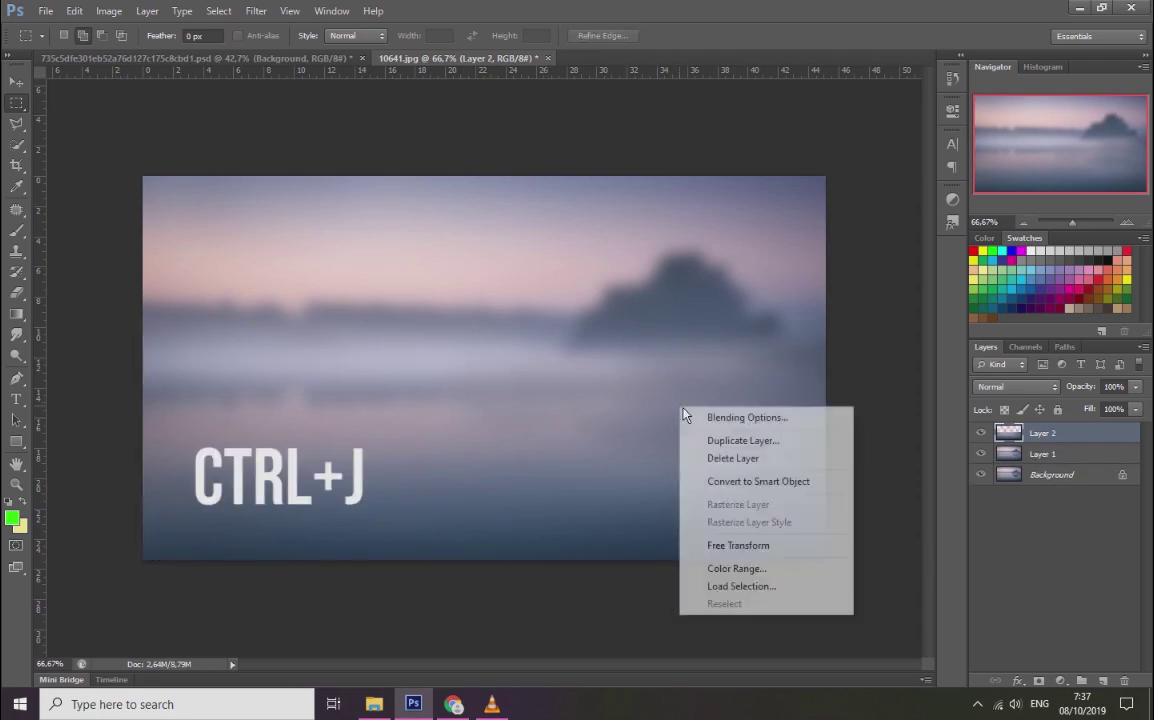
click(601, 418)
Step: Flip the copied lake half vertically and move it upward as a mirror
key(ctrl+t)
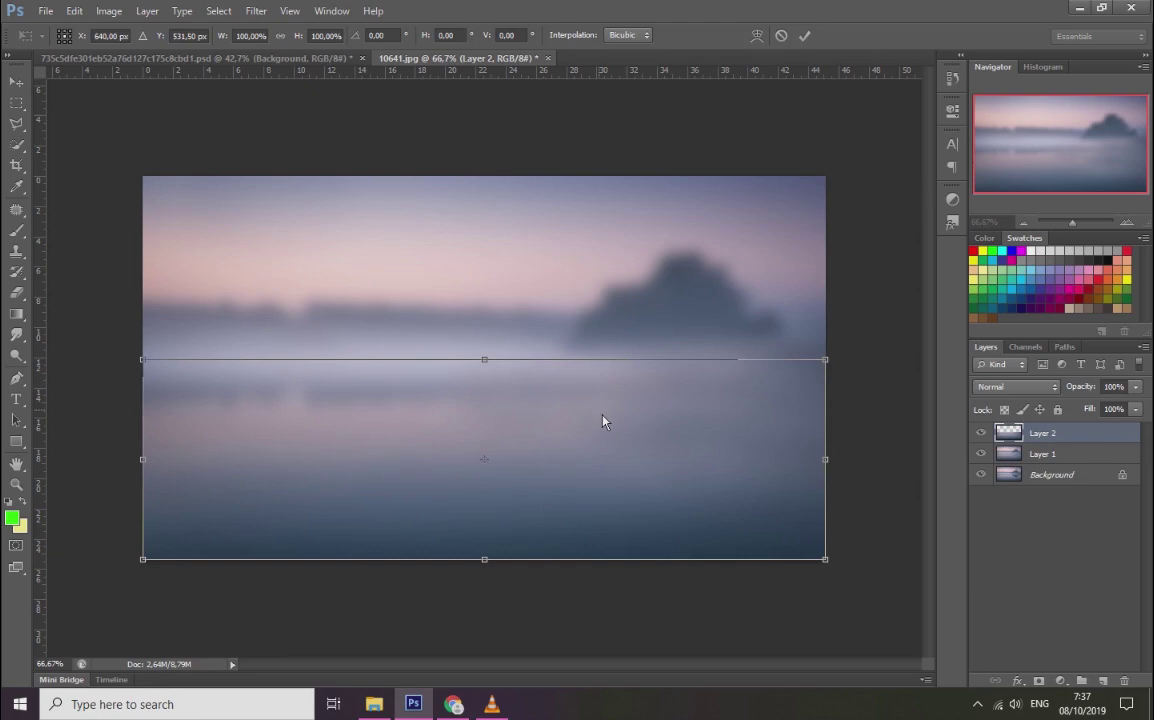
right_click(603, 421)
click(680, 426)
click(16, 81)
click(467, 245)
drag(550, 388, 551, 226)
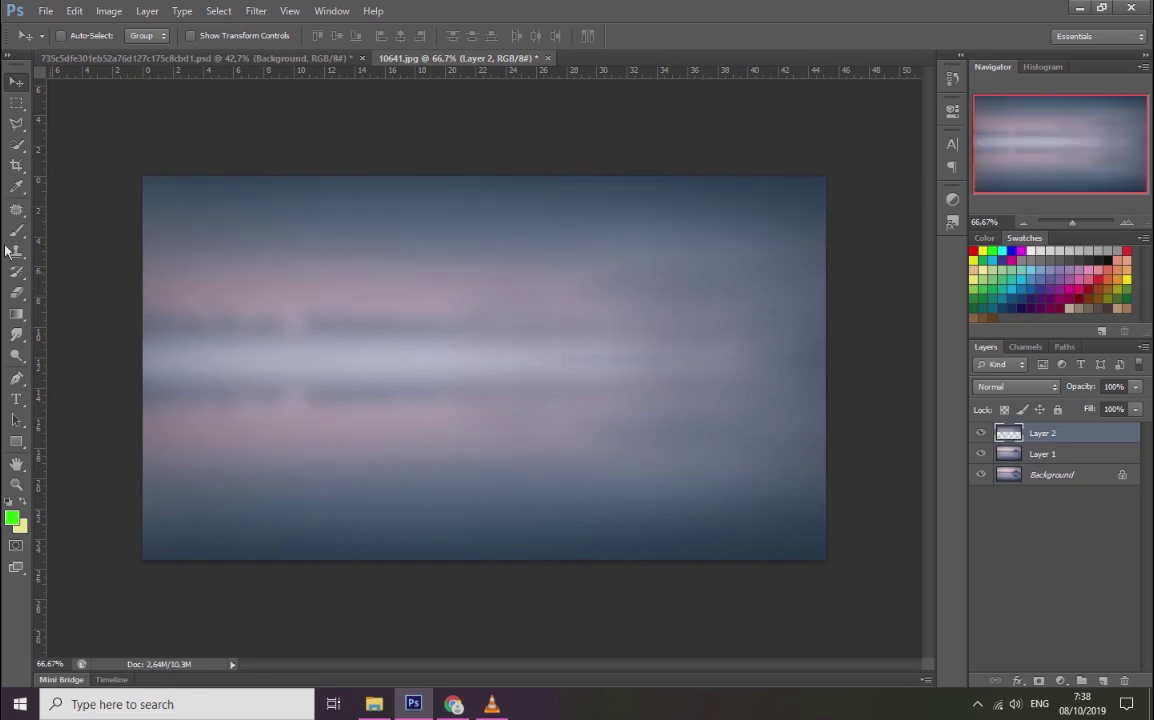
Step: Toggle the reflection layer's visibility to compare the image with and without it
click(16, 292)
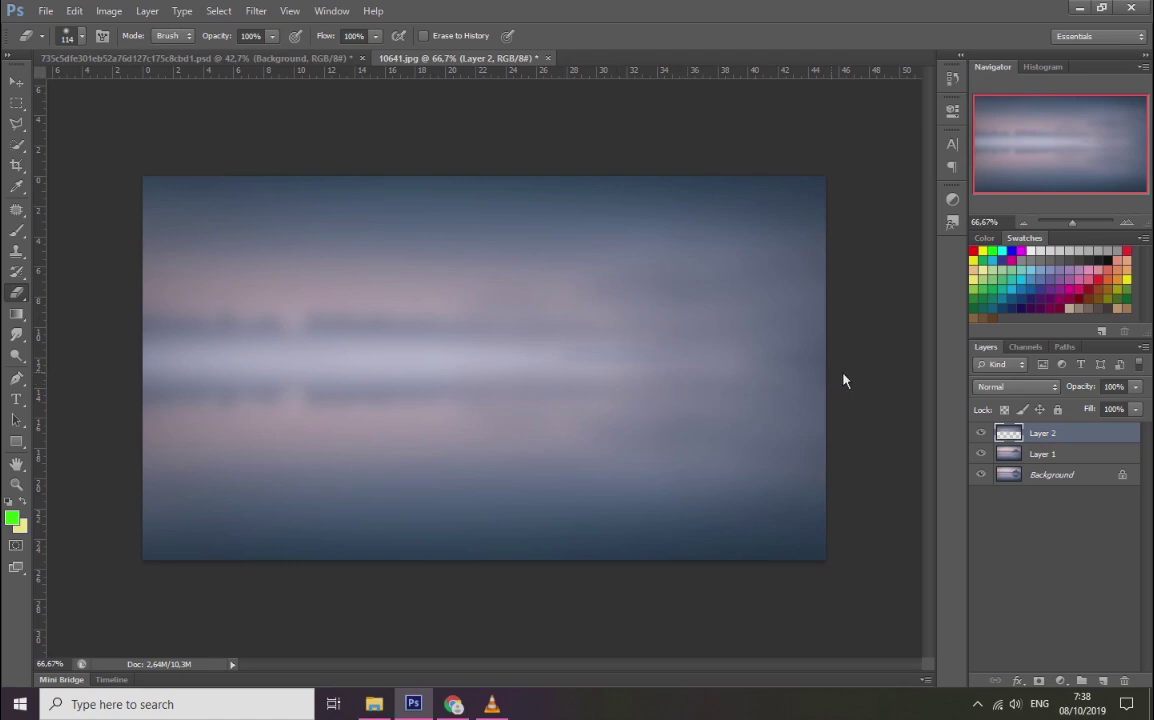
click(981, 432)
click(981, 432)
click(981, 432)
click(982, 434)
click(231, 57)
Step: Hide the girl's Background and drag her Layer 1 onto 10641.jpg as Layer 3
click(16, 81)
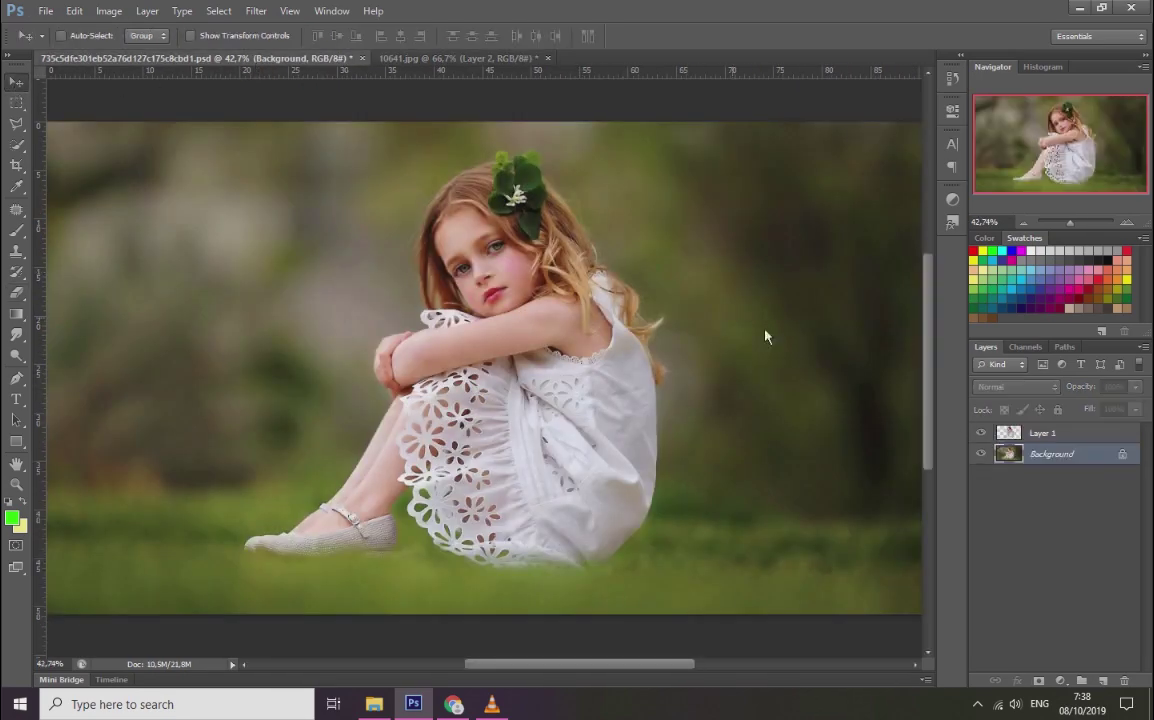
click(980, 453)
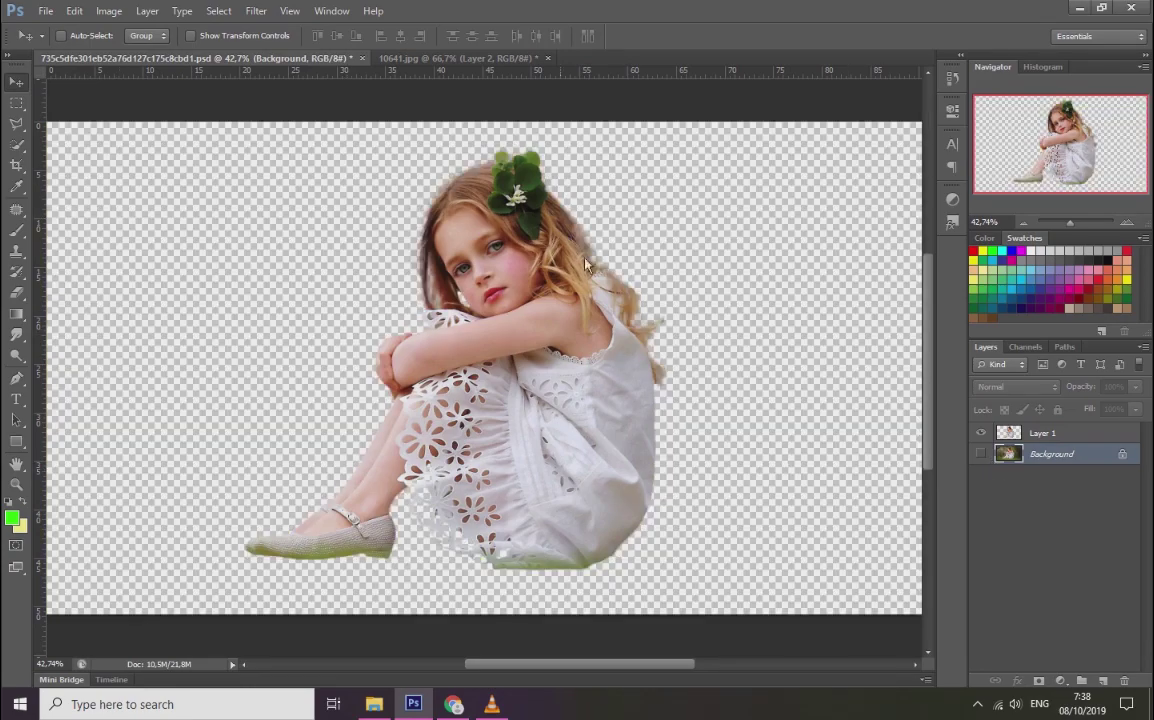
drag(515, 263, 490, 65)
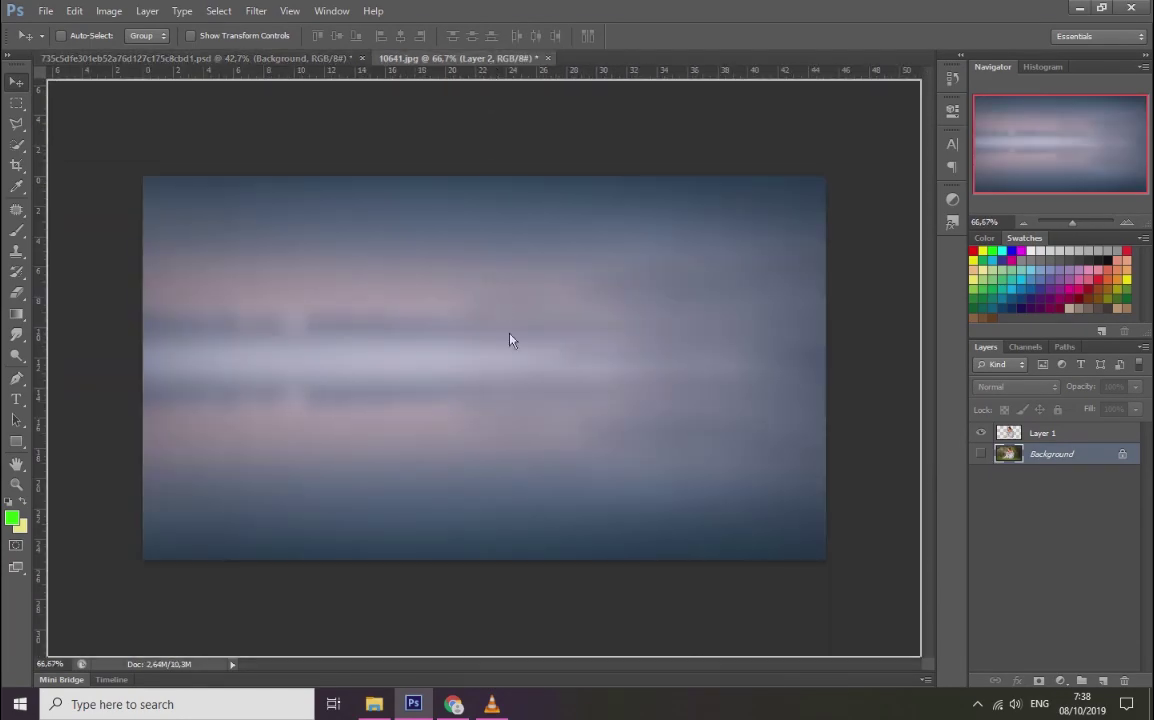
drag(490, 65, 529, 346)
key(ctrl+z)
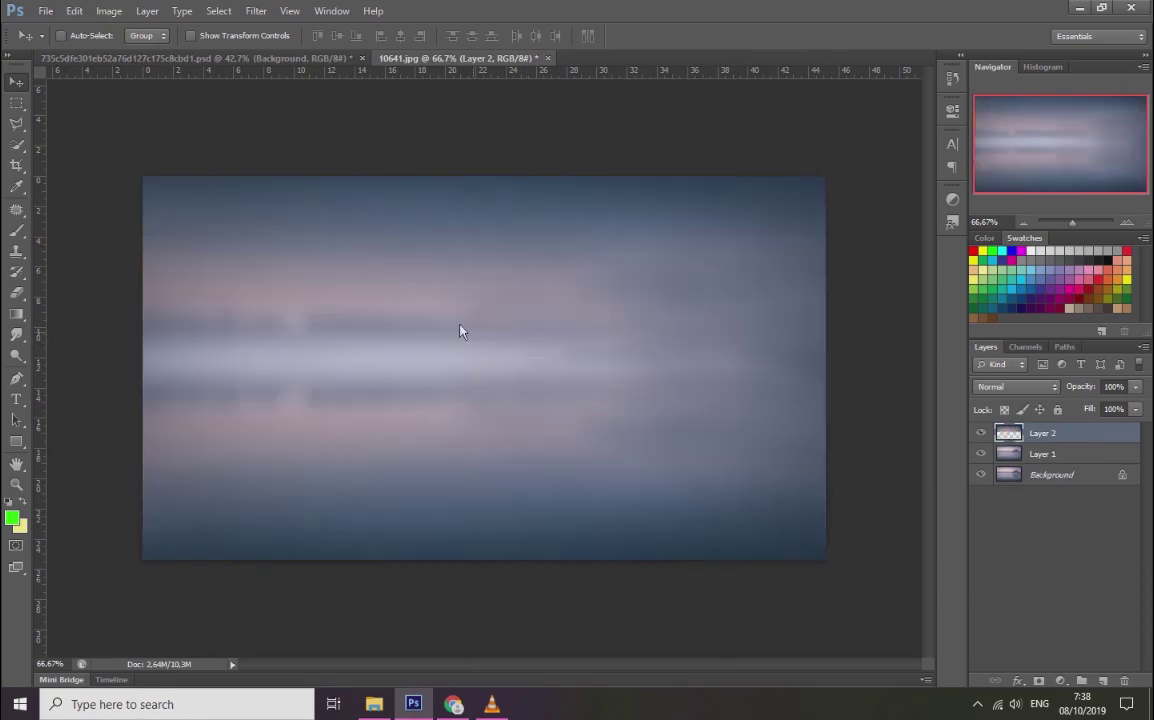
click(282, 62)
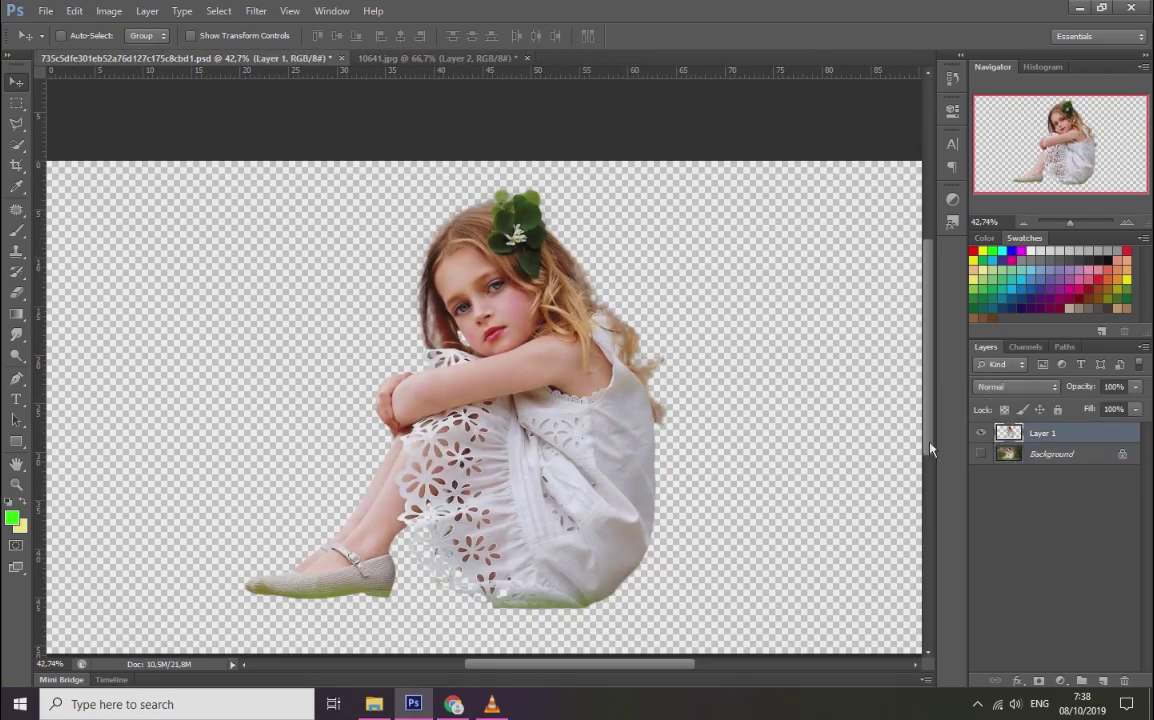
drag(564, 393, 458, 91)
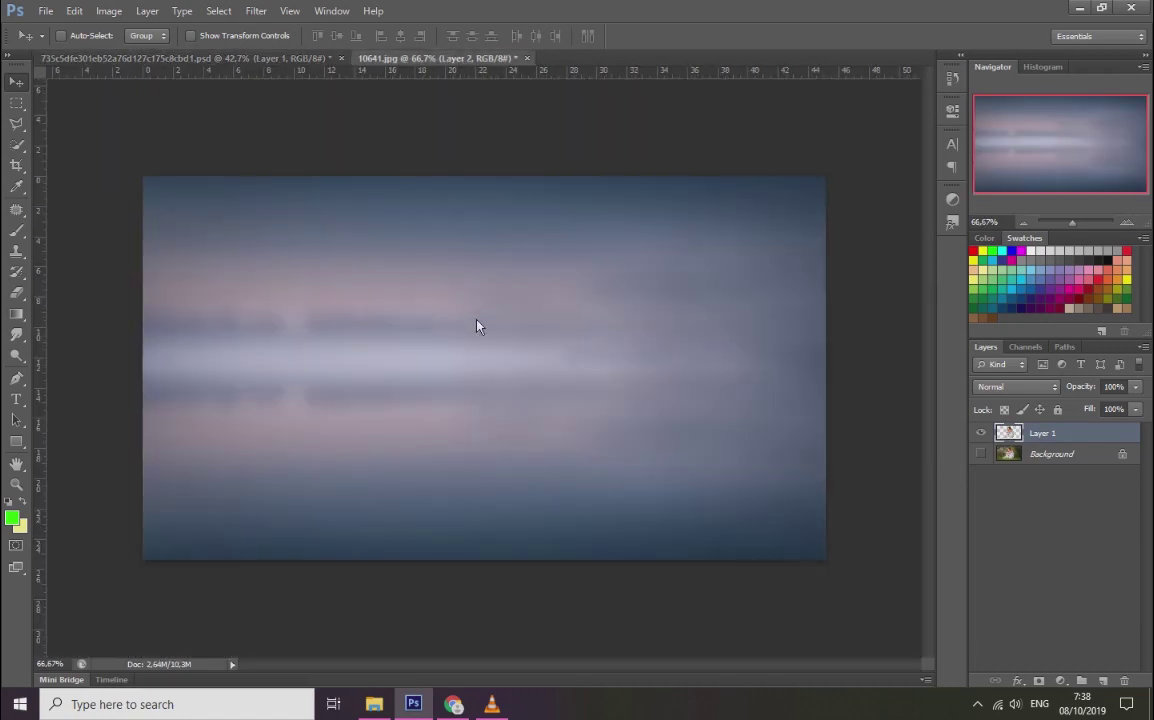
mouse_move(458, 91)
mouse_down()
mouse_move(490, 345)
mouse_move(575, 555)
mouse_move(562, 458)
mouse_up()
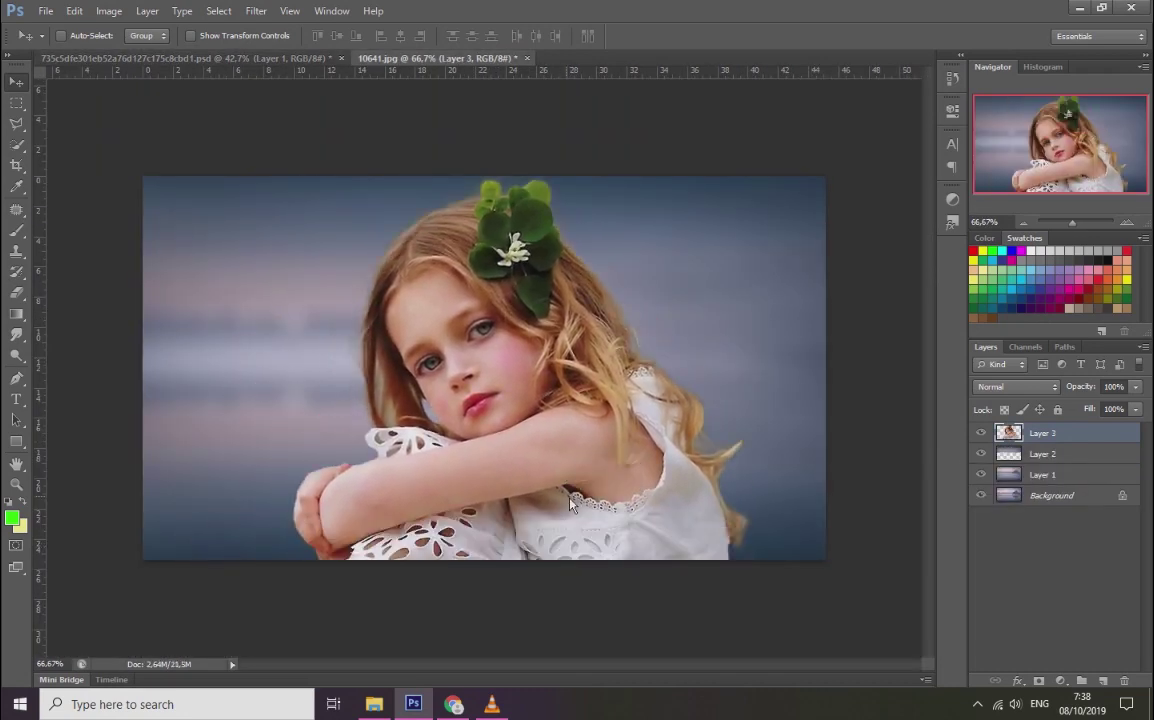
key(ctrl+t)
Step: Cancel the girl's transform and resize the lake image to a height of 1500
drag(772, 170, 378, 585)
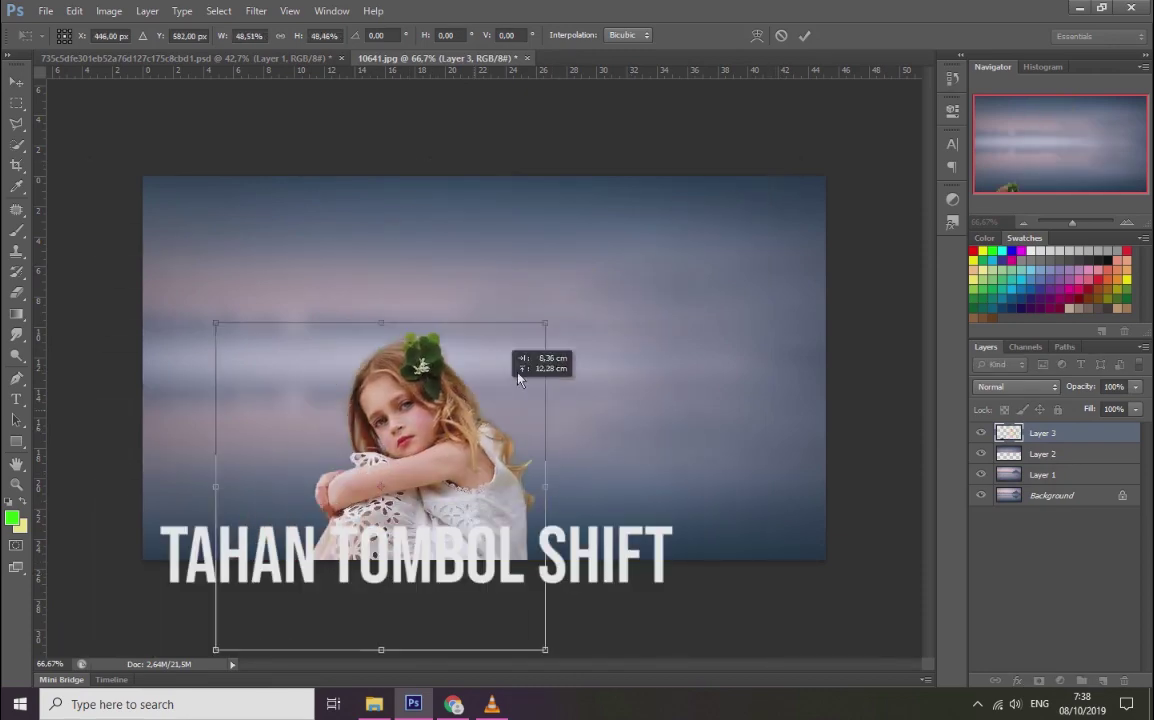
drag(378, 585, 551, 296)
drag(492, 360, 372, 459)
key(Escape)
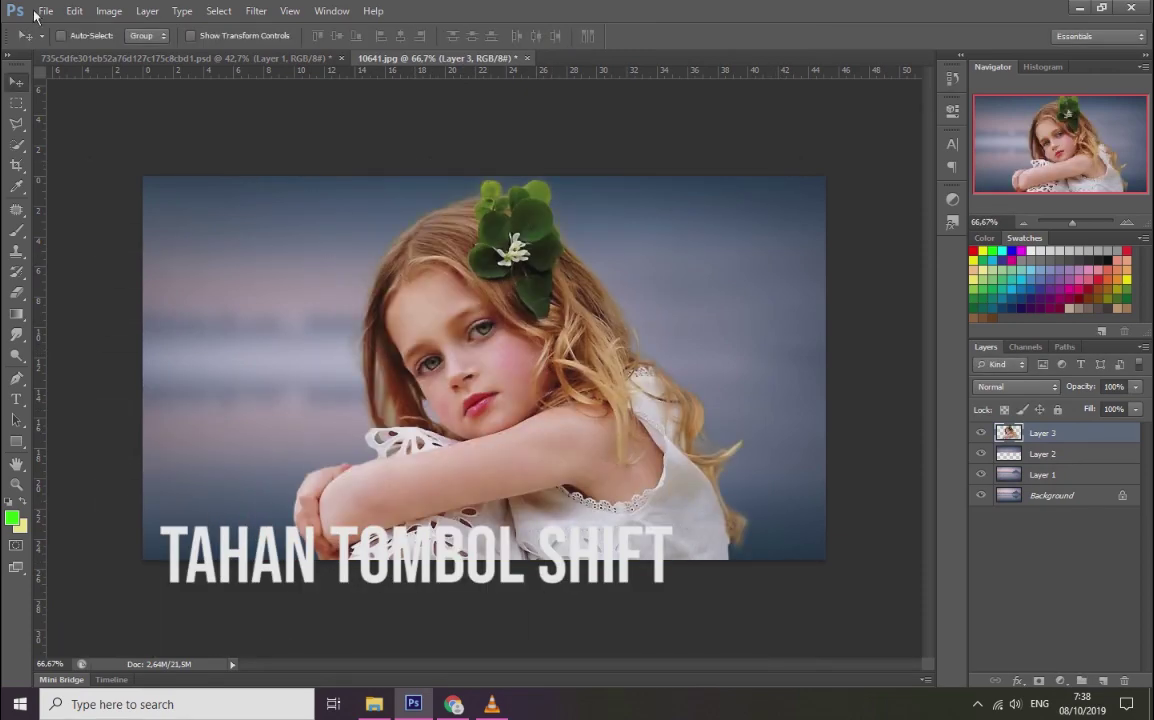
click(109, 10)
click(150, 128)
double_click(500, 214)
text(1500)
key(Return)
key(ctrl+0)
Step: Shrink the girl to about 19% near canvas centre and toggle her visibility to check
key(ctrl+t)
mouse_move(417, 543)
mouse_down()
mouse_move(536, 338)
mouse_move(512, 397)
mouse_move(527, 393)
mouse_up()
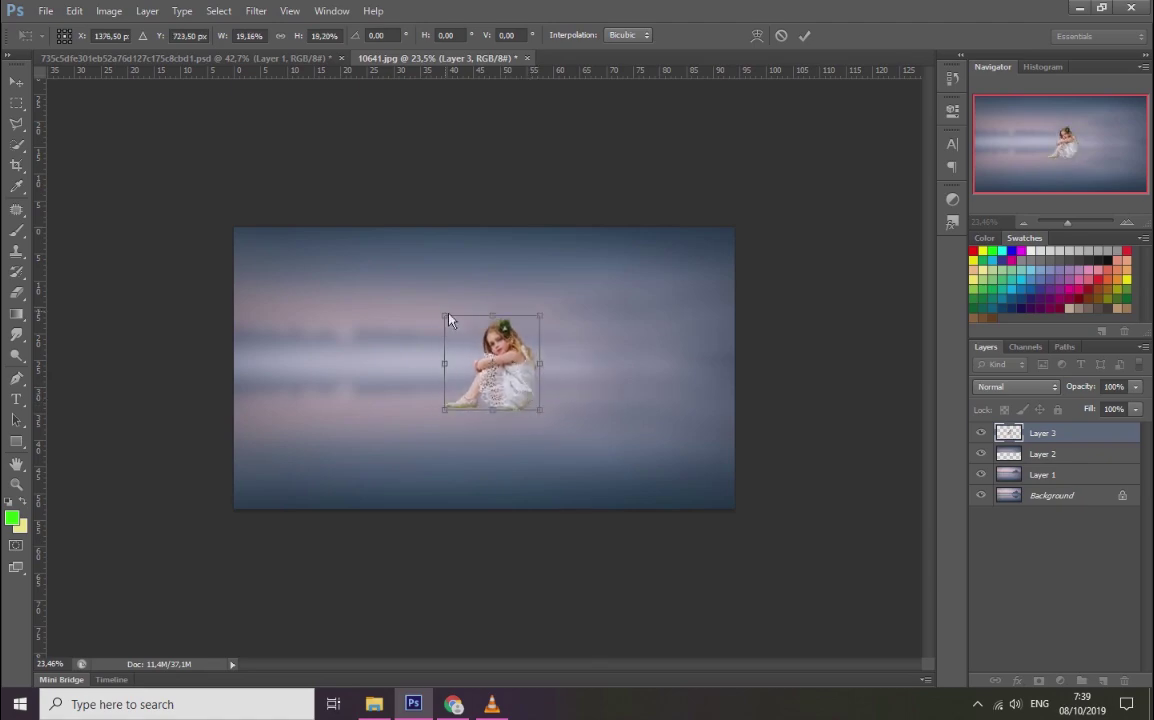
drag(527, 393, 515, 387)
key(Return)
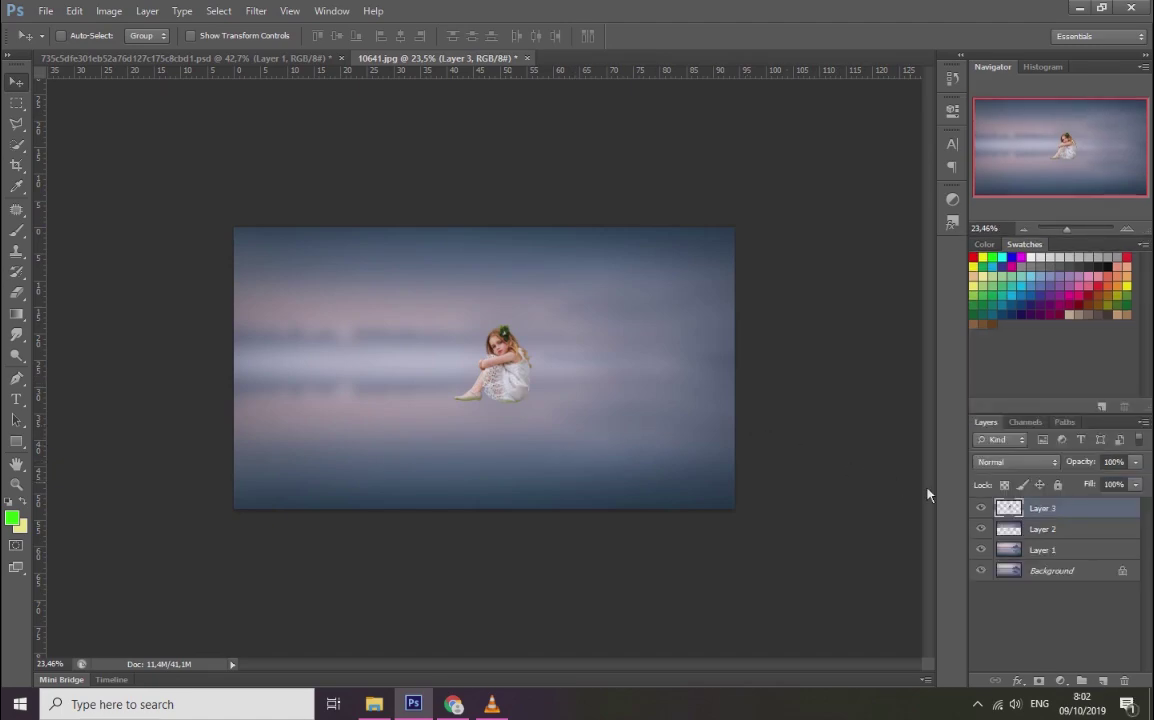
click(980, 508)
click(980, 508)
click(980, 508)
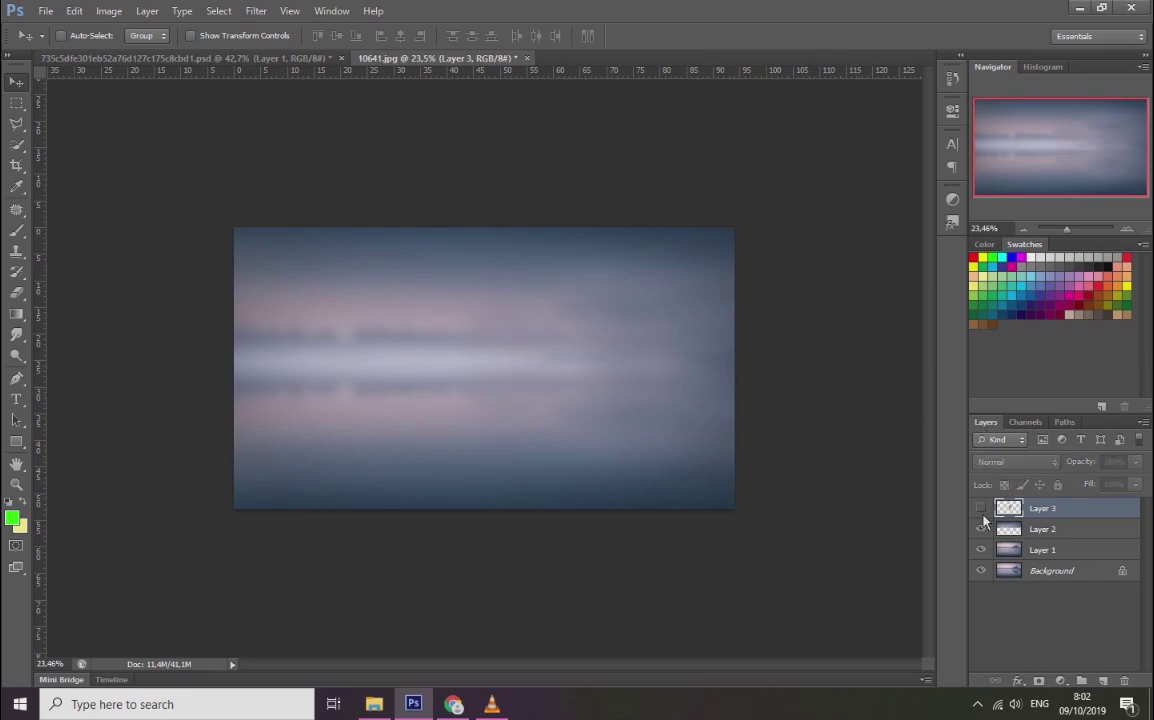
click(980, 508)
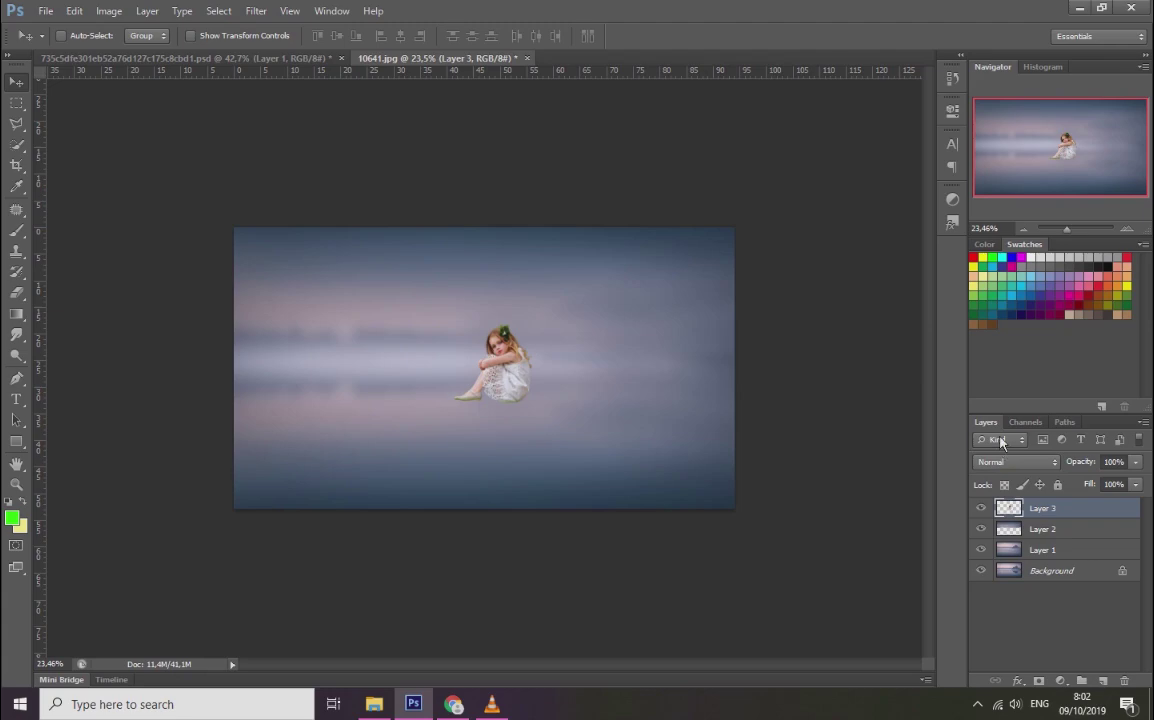
Step: Open Curves on the girl and add midpoints to the Red and Green curves
click(108, 11)
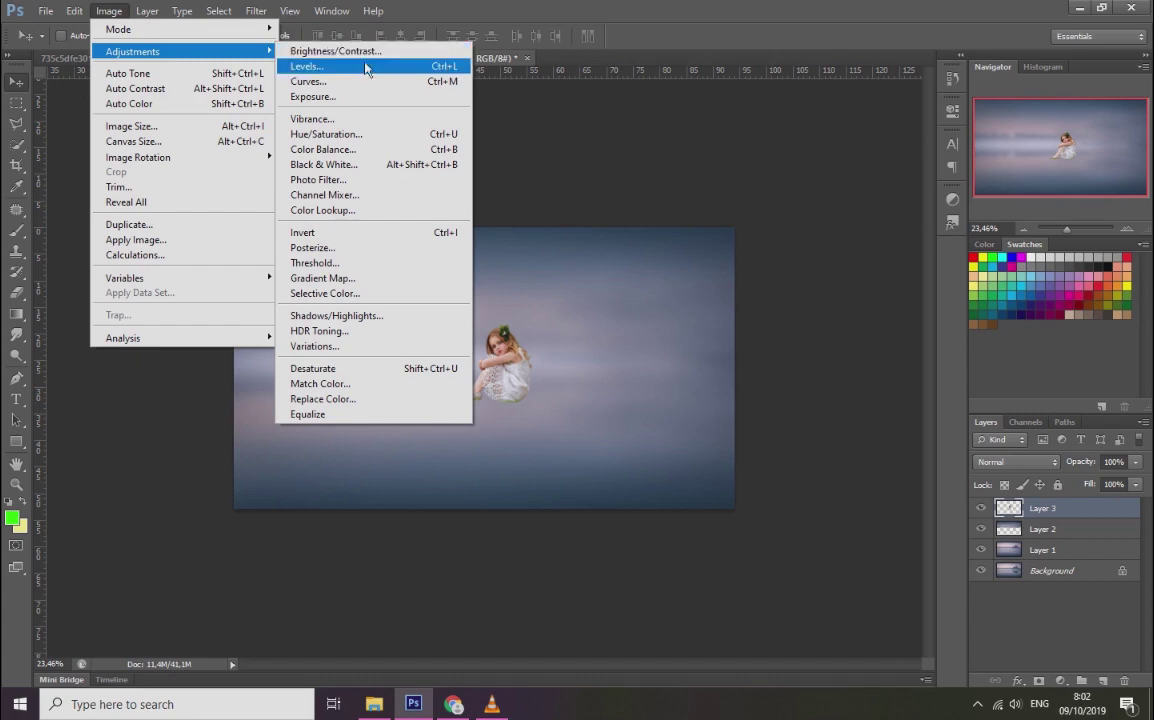
click(302, 81)
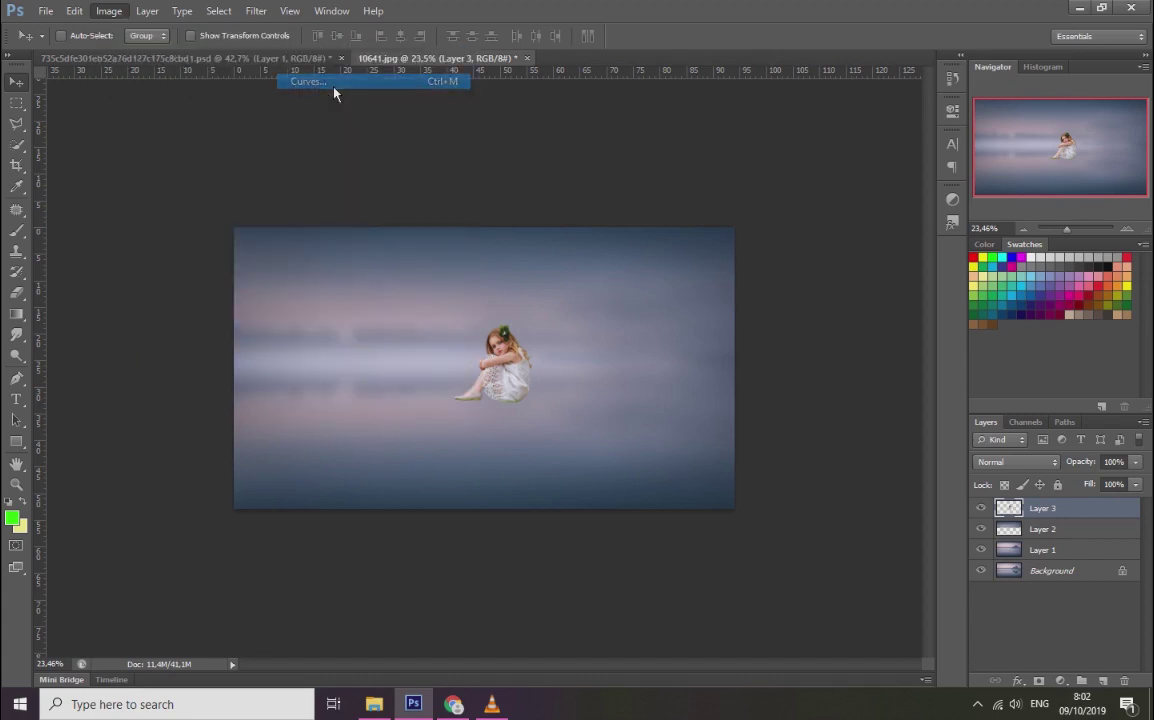
click(880, 277)
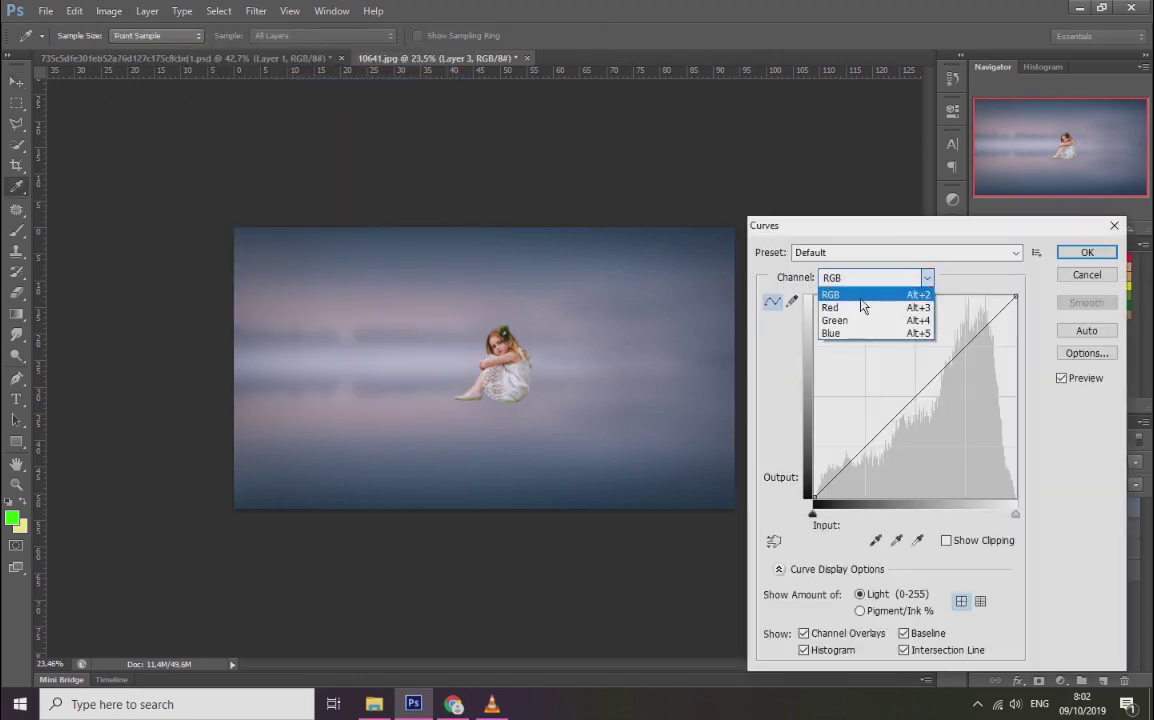
click(850, 306)
click(915, 400)
drag(919, 407, 918, 408)
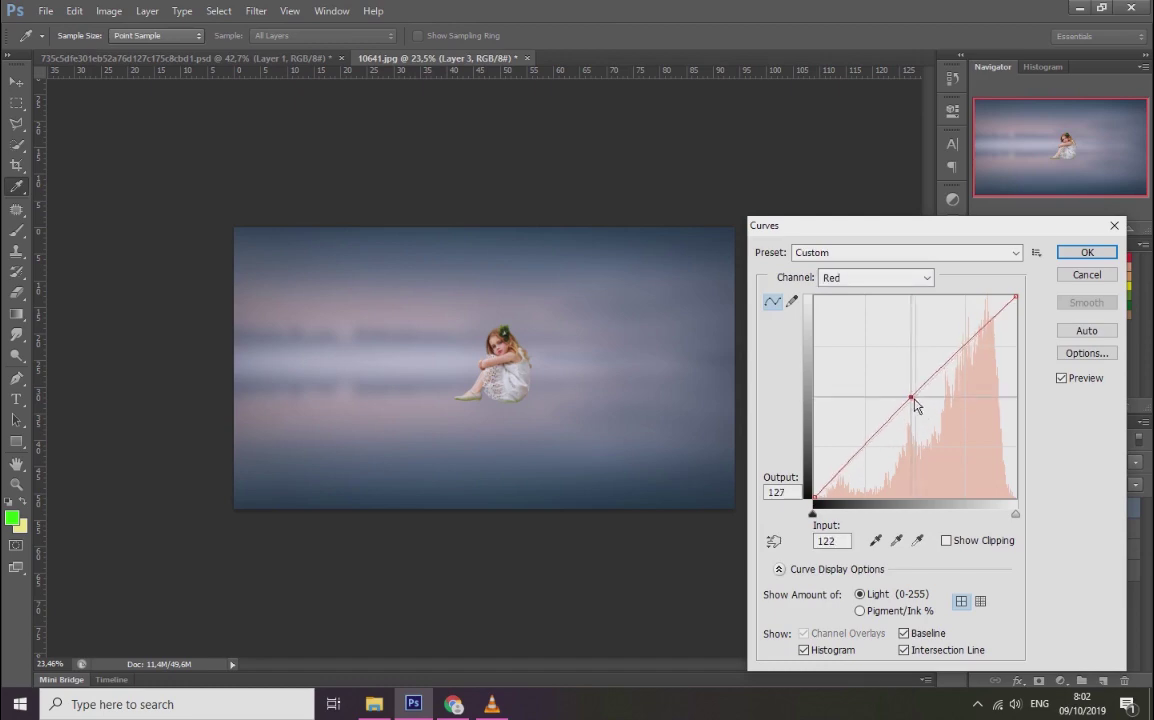
click(890, 278)
click(885, 318)
click(916, 398)
drag(920, 404, 913, 398)
Step: Lower the red midtones, raise the blue midtones, refine green, and apply the Curves
click(880, 278)
click(876, 336)
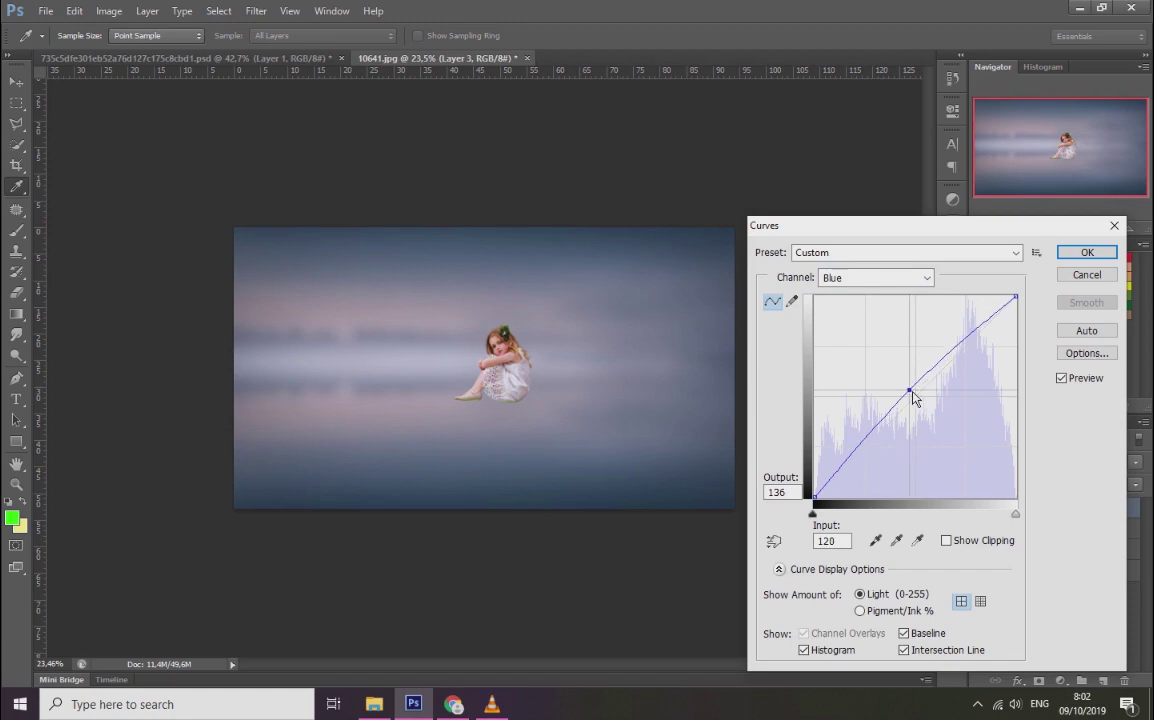
click(896, 279)
click(876, 318)
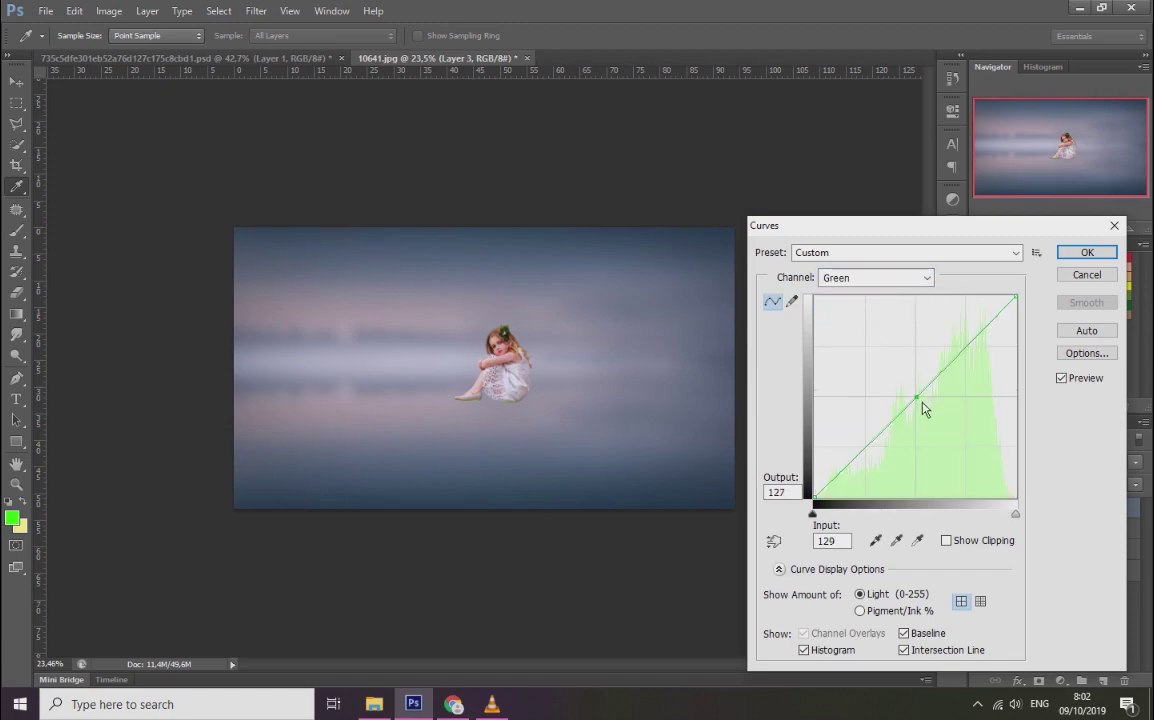
drag(927, 404, 922, 400)
click(870, 278)
click(837, 308)
drag(917, 402, 929, 409)
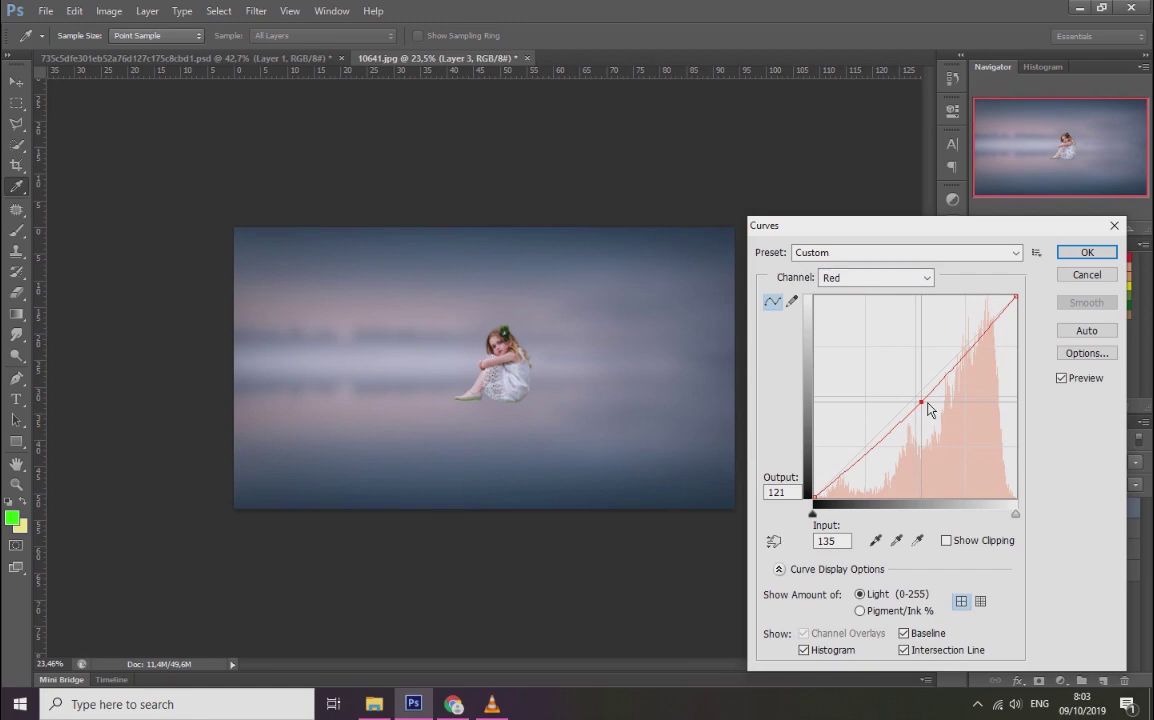
key(Down)
key(Down)
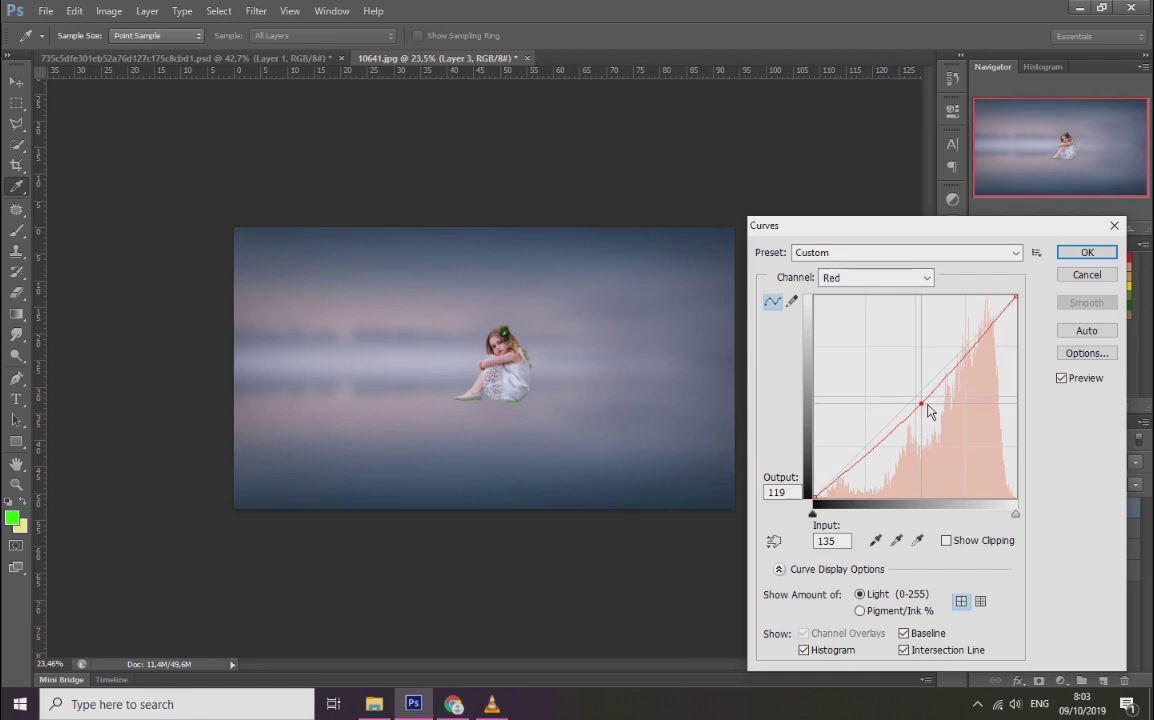
click(880, 278)
click(864, 334)
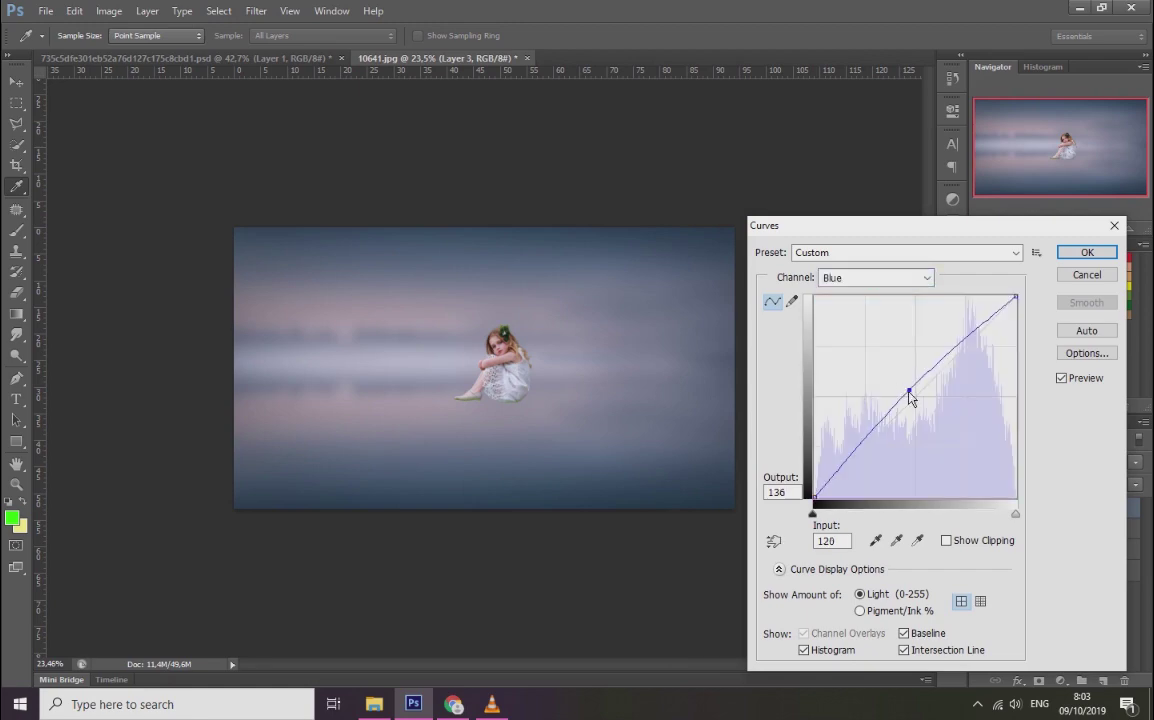
drag(909, 392, 906, 398)
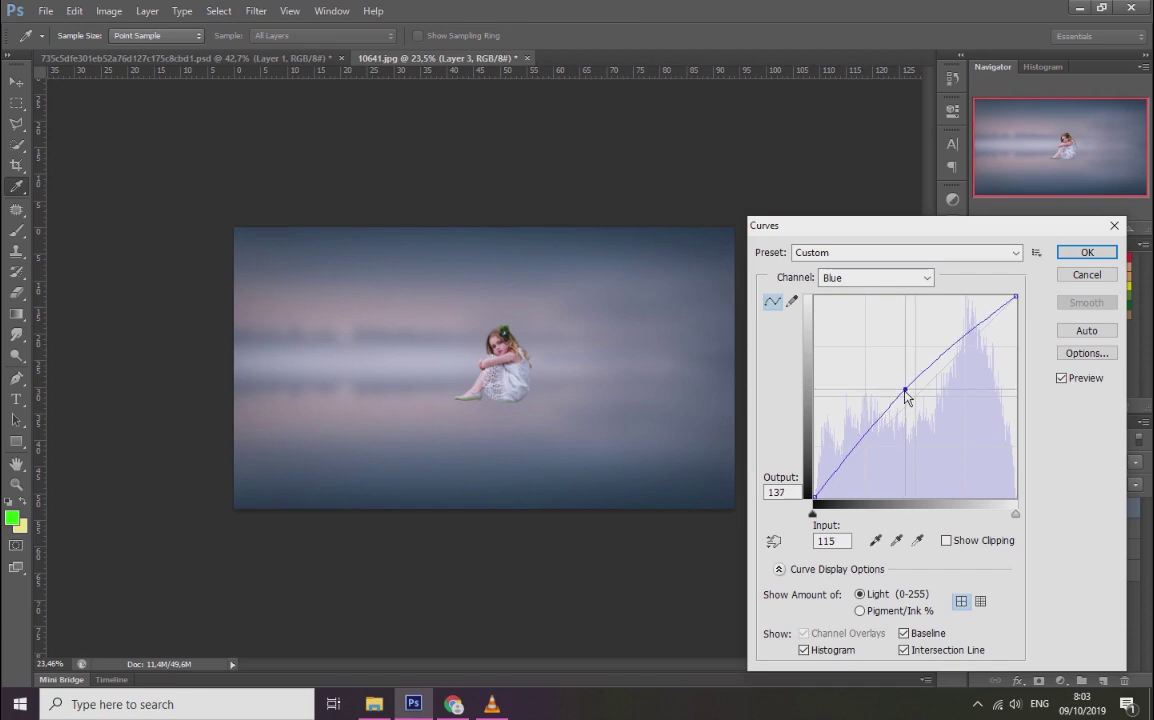
click(1087, 252)
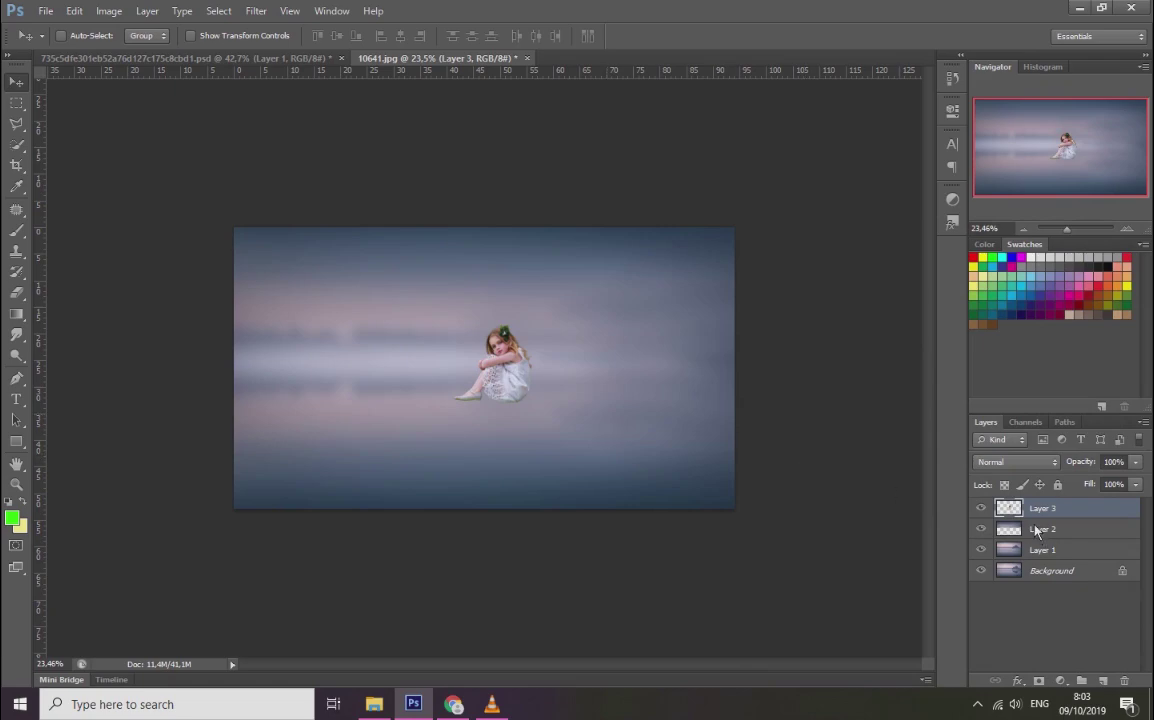
Step: Zoom to 66.67% and set a soft Eraser brush for fading the girl's feet
click(1127, 229)
click(1127, 229)
click(1127, 229)
key(ctrl+z)
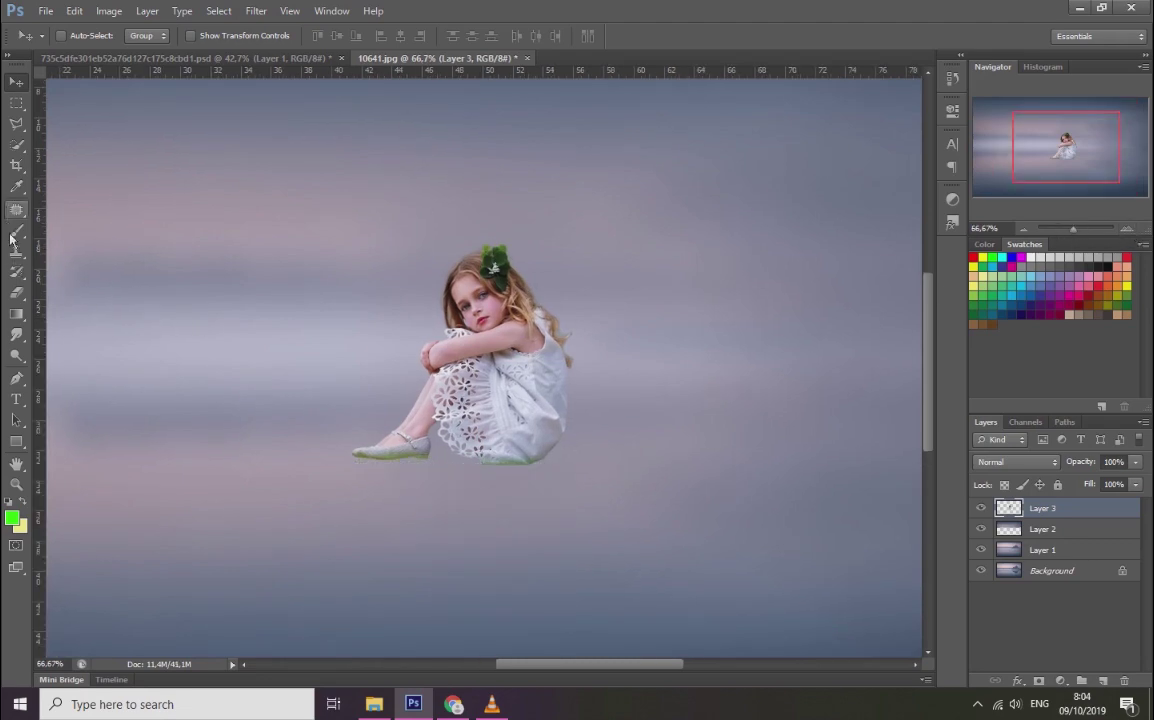
click(17, 292)
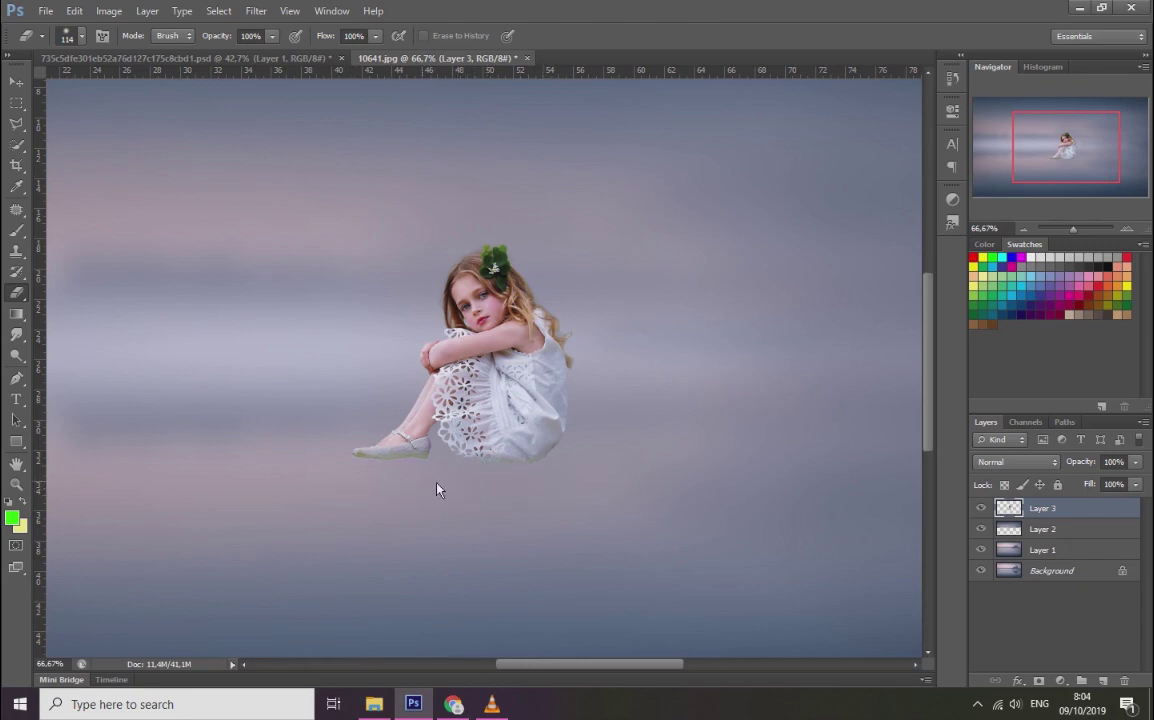
right_click(521, 427)
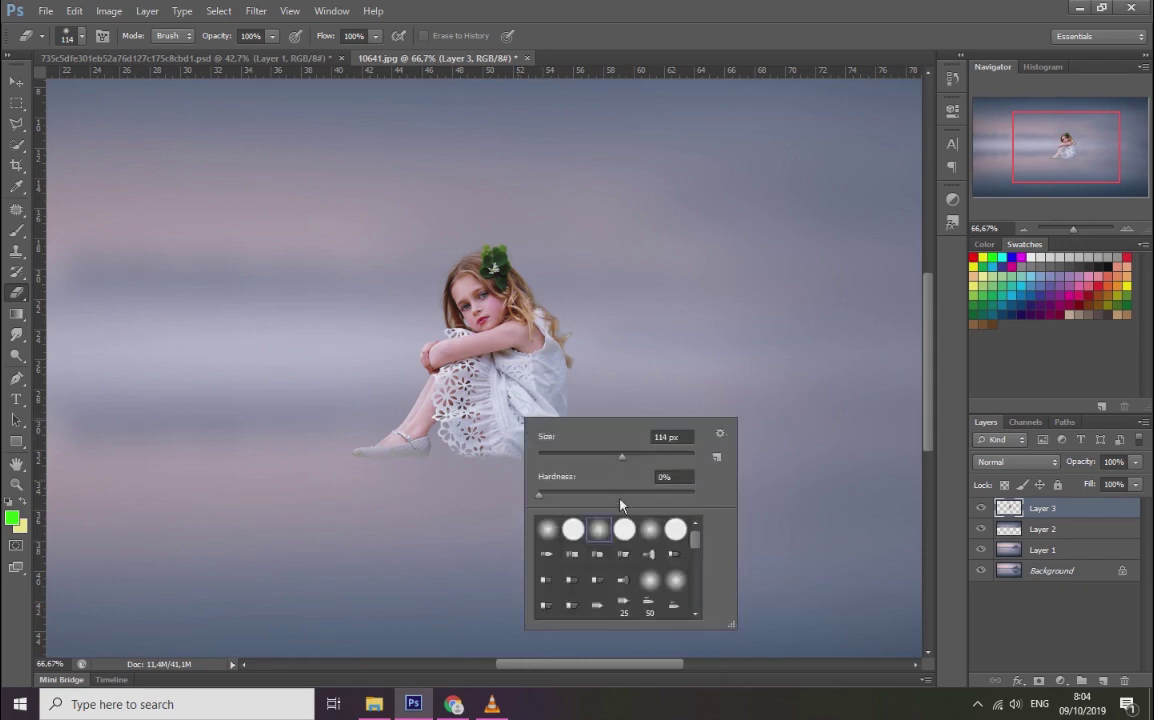
drag(560, 497, 700, 497)
key(Return)
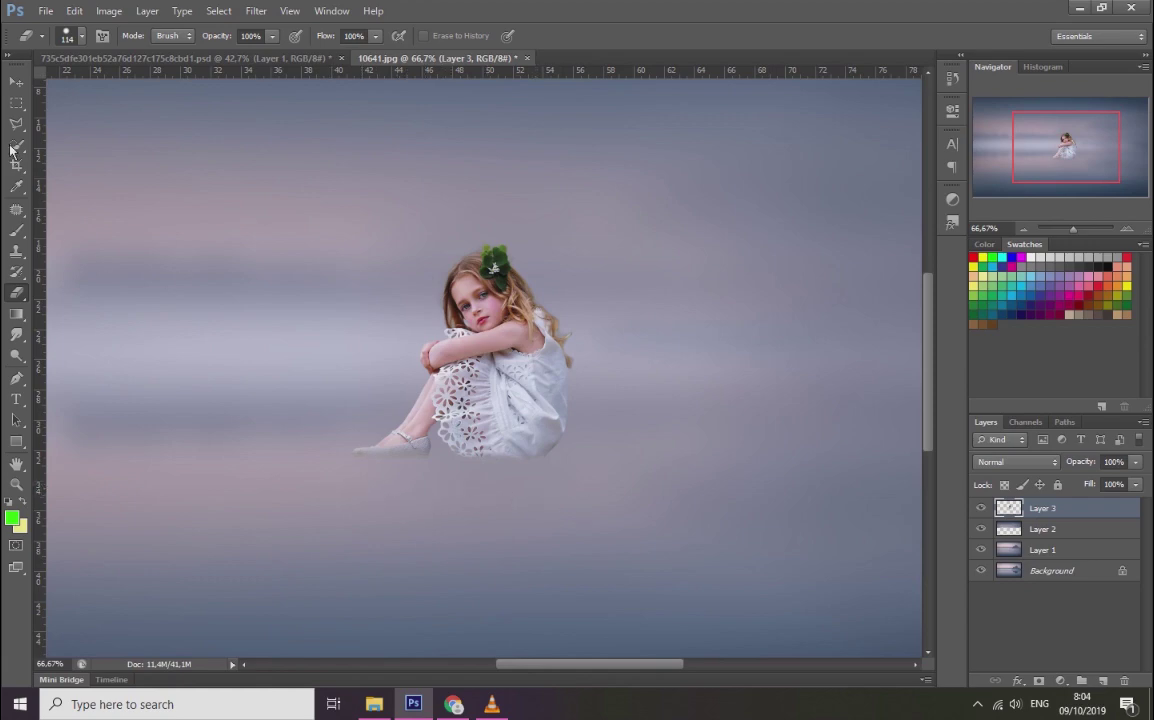
click(16, 80)
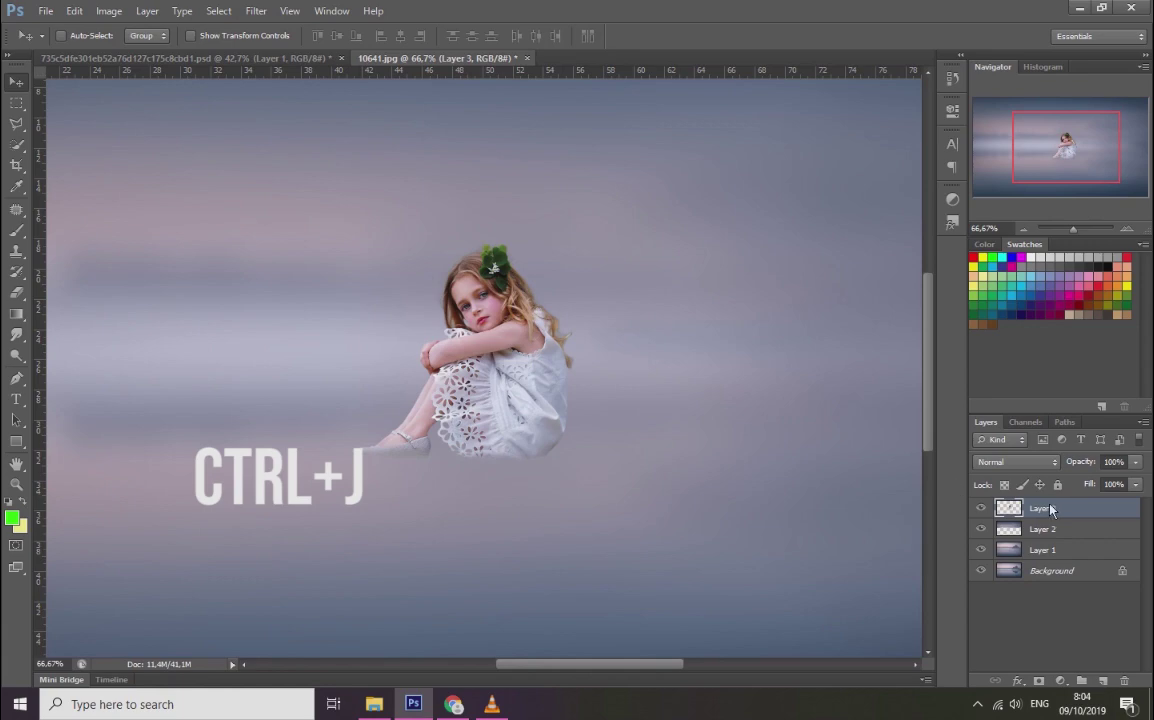
Step: Duplicate the girl layer, flip the copy vertically and move it beneath her
key(ctrl+j)
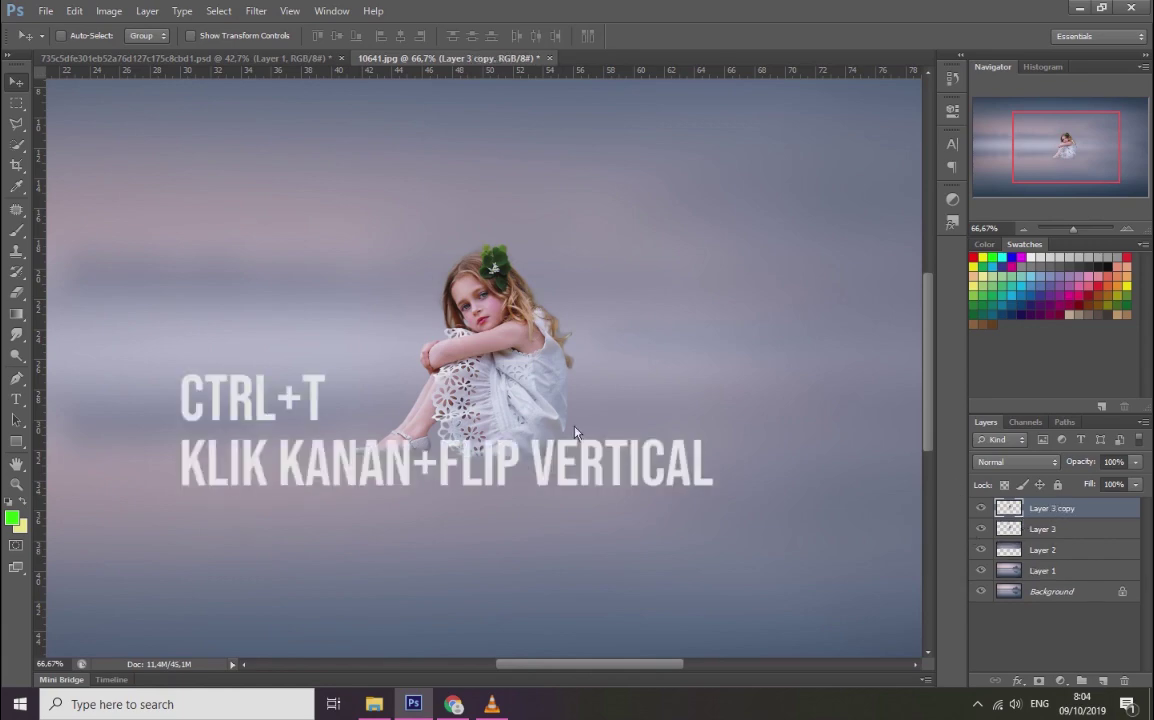
key(ctrl+t)
right_click(486, 324)
click(540, 579)
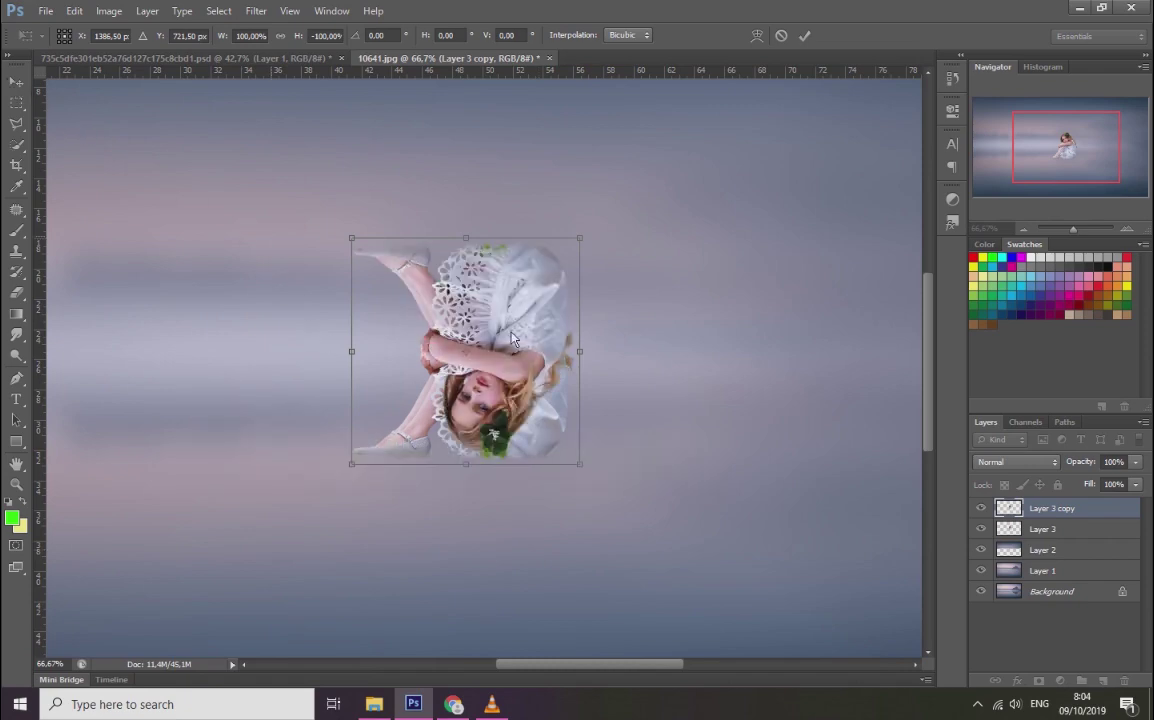
click(17, 80)
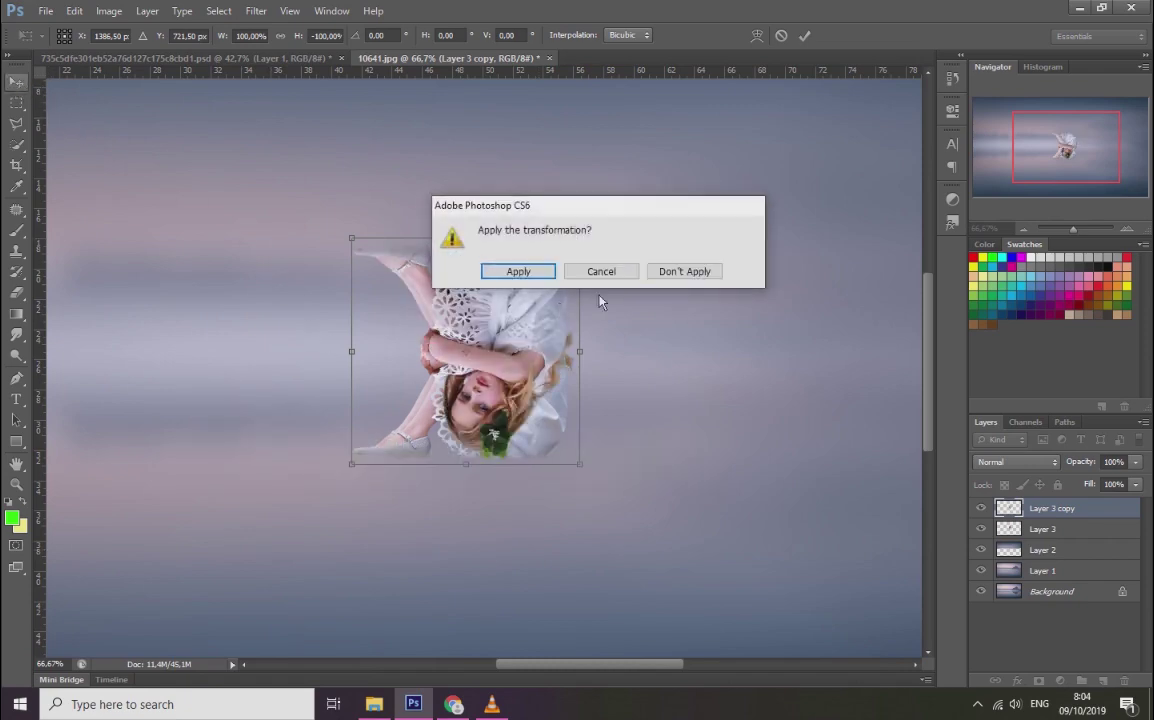
click(520, 268)
drag(526, 325, 521, 513)
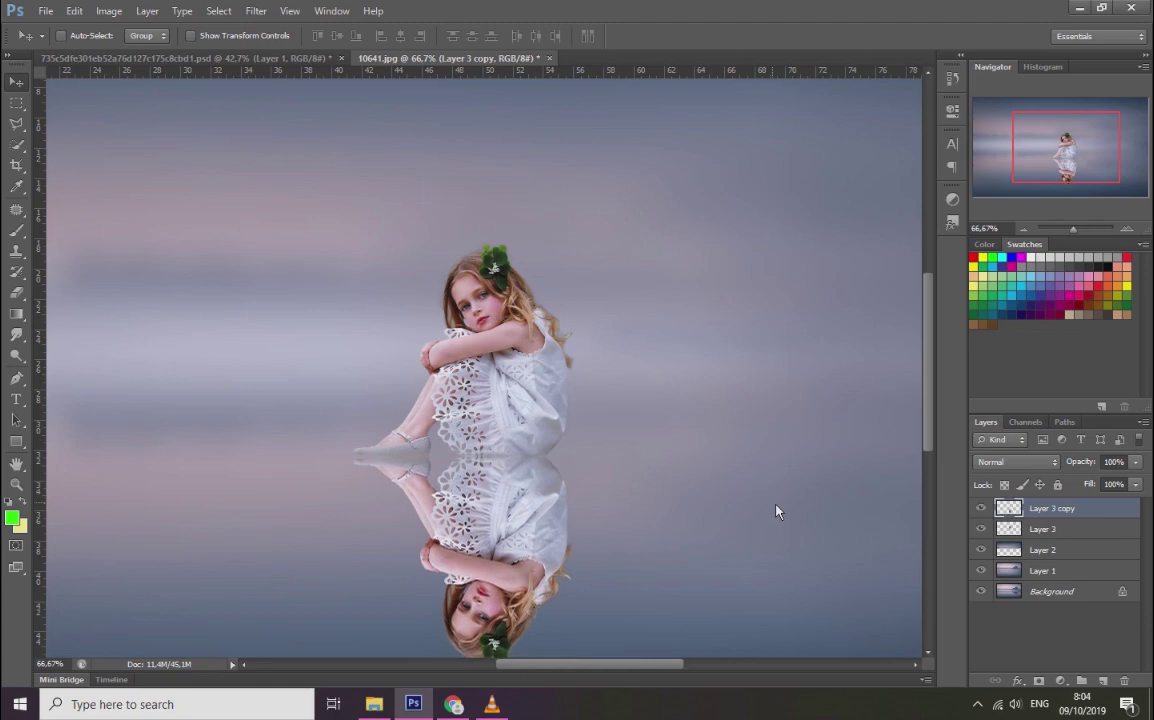
key(Right)
key(Right)
key(Right)
key(Right)
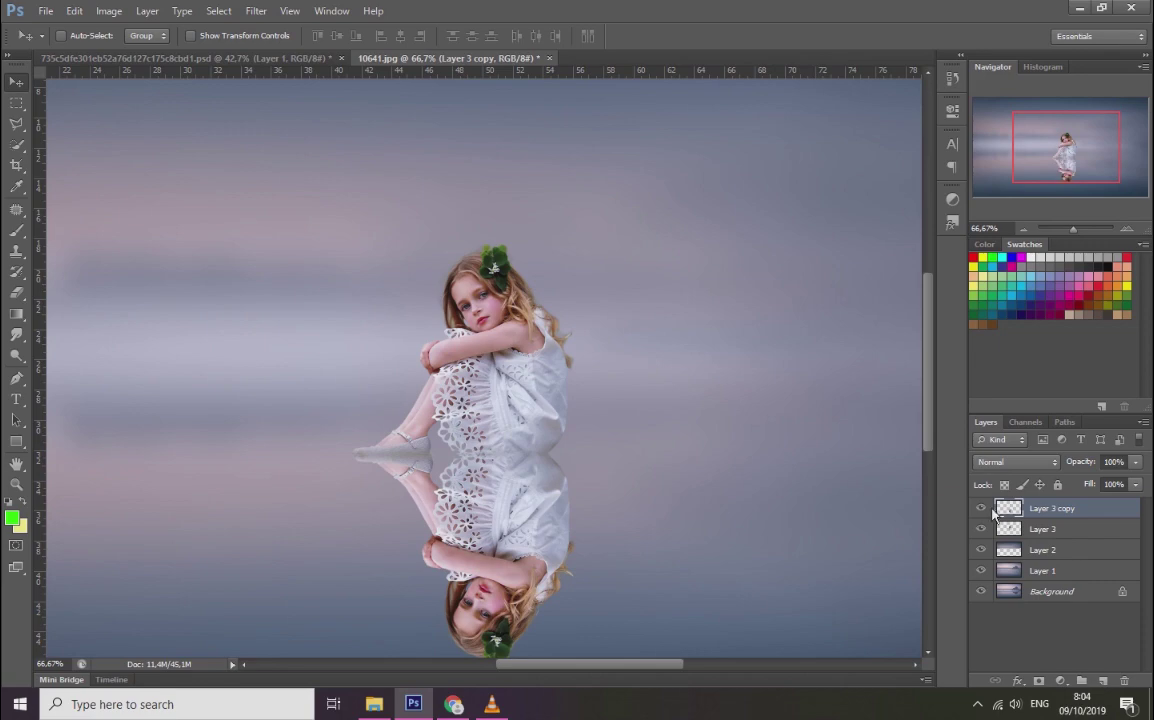
Step: Move Layer 3 above its copy and give the reflection a 1.2 px Gaussian Blur
drag(1010, 532, 1013, 508)
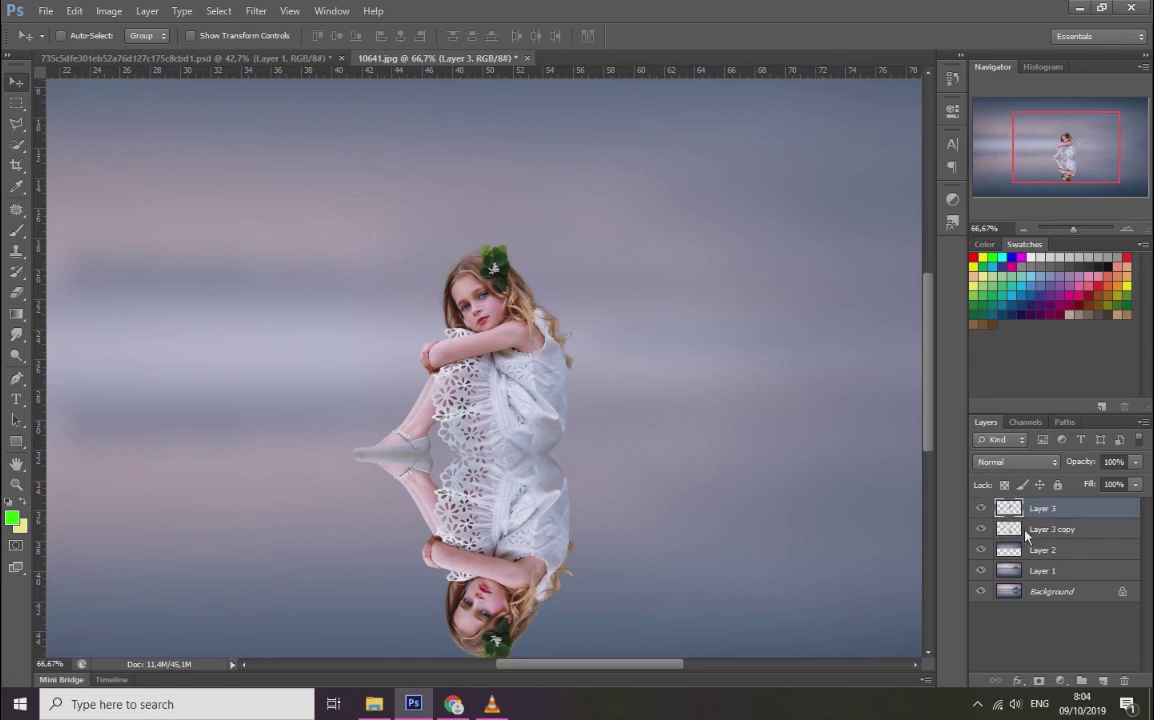
click(982, 529)
click(981, 529)
click(1010, 529)
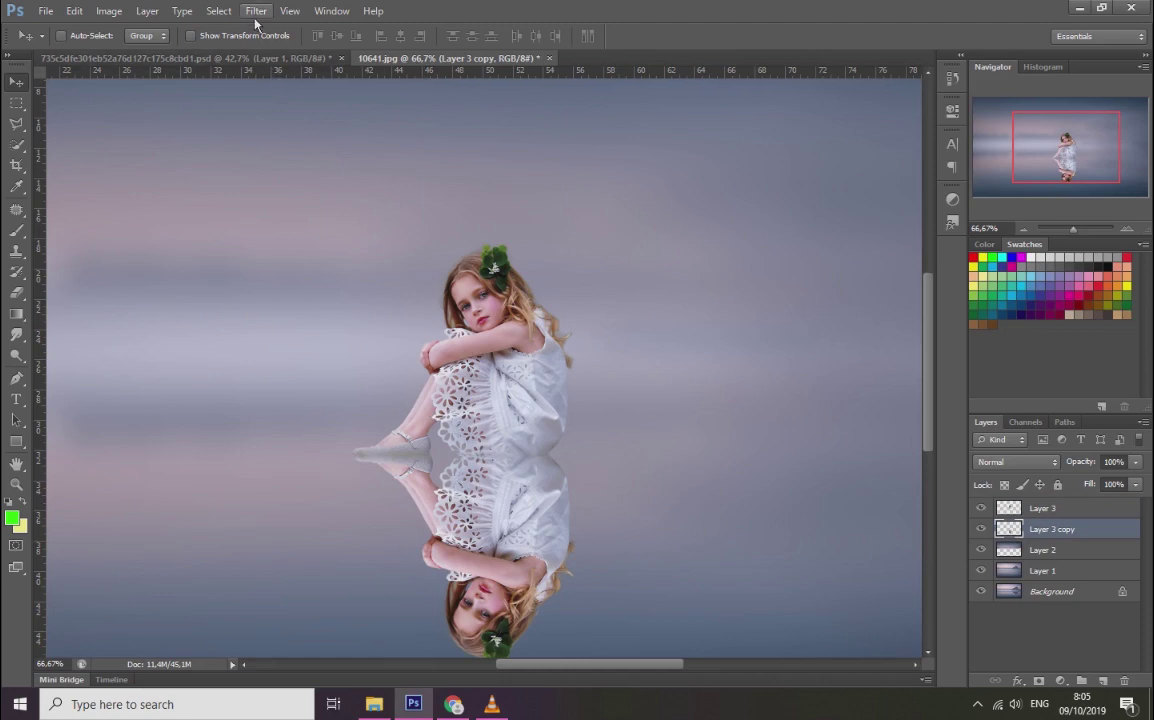
click(256, 11)
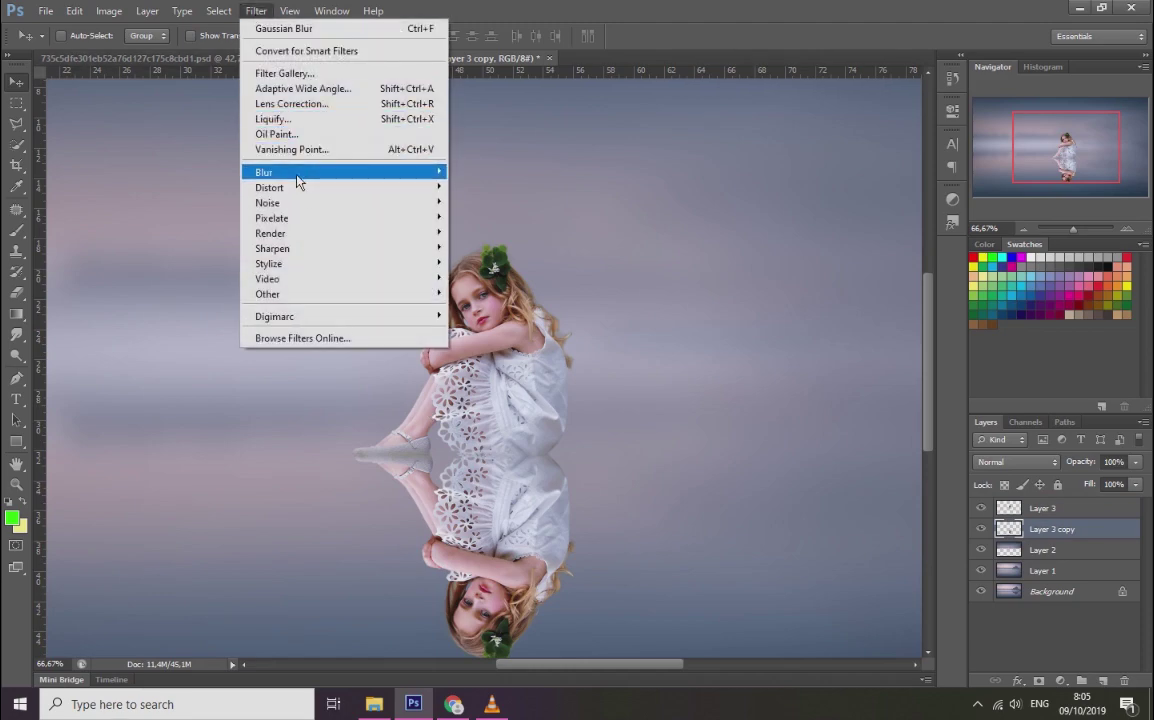
mouse_move(264, 172)
click(445, 266)
drag(872, 421, 817, 421)
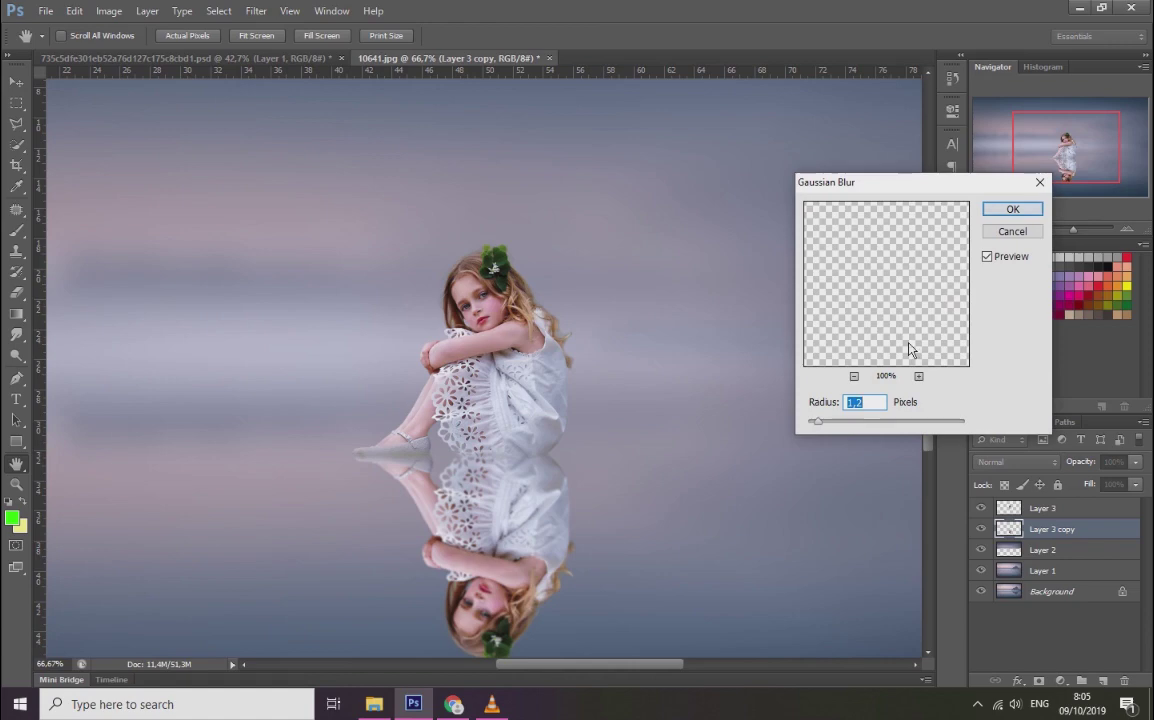
click(1010, 210)
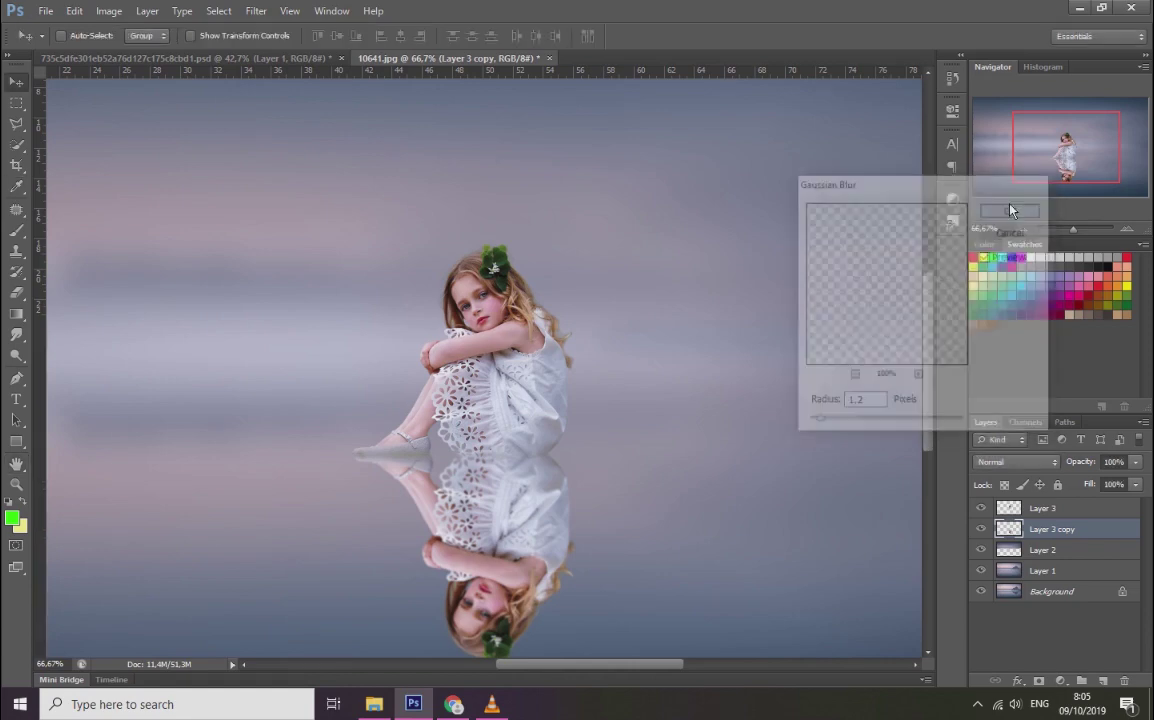
Step: Apply a 90°, 13-pixel Motion Blur to the reflection
click(256, 11)
mouse_move(300, 172)
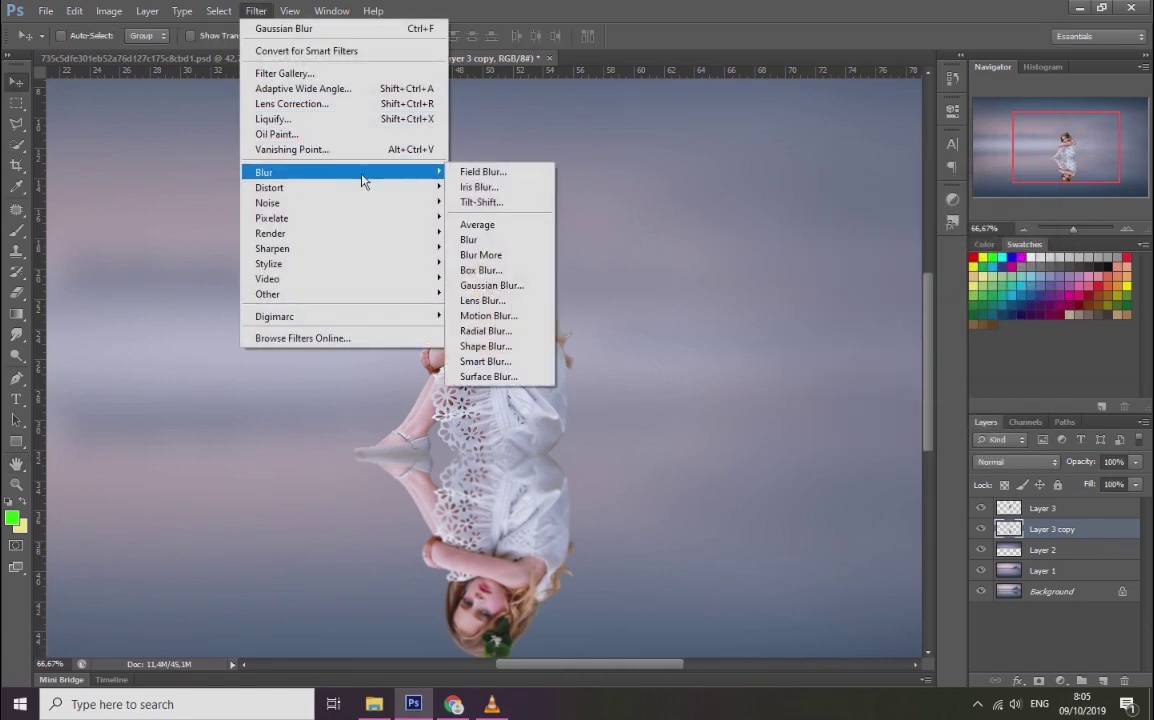
click(440, 288)
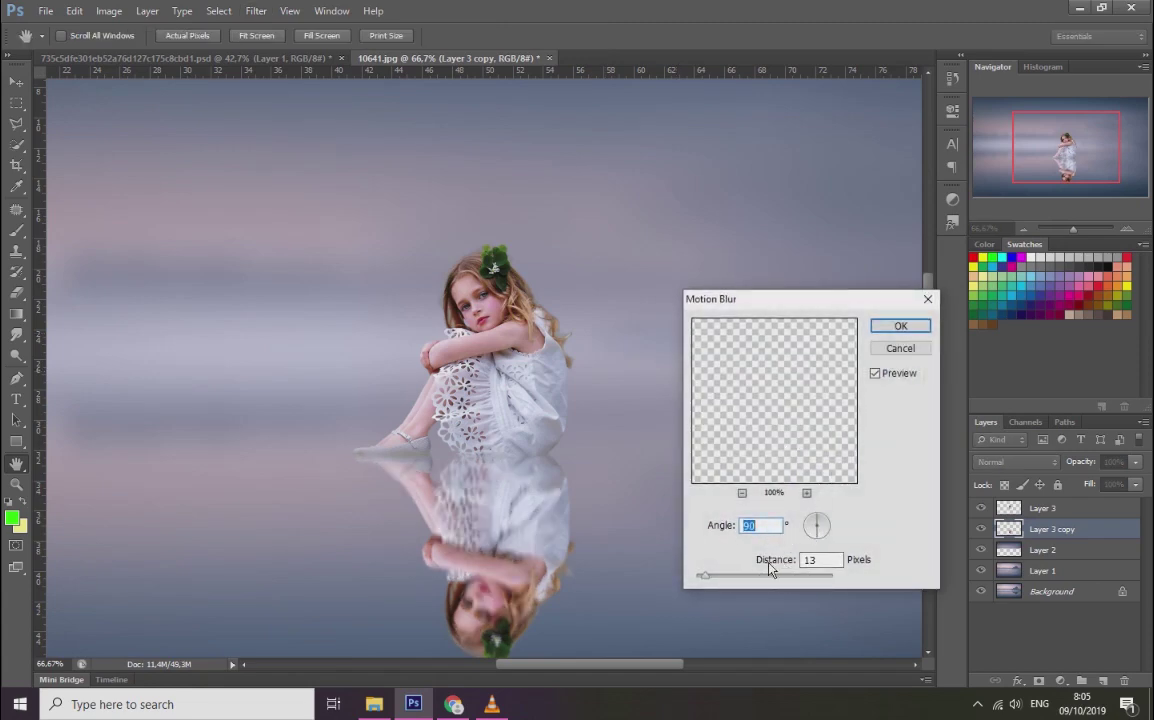
click(897, 328)
scroll(536, 393, down, 2)
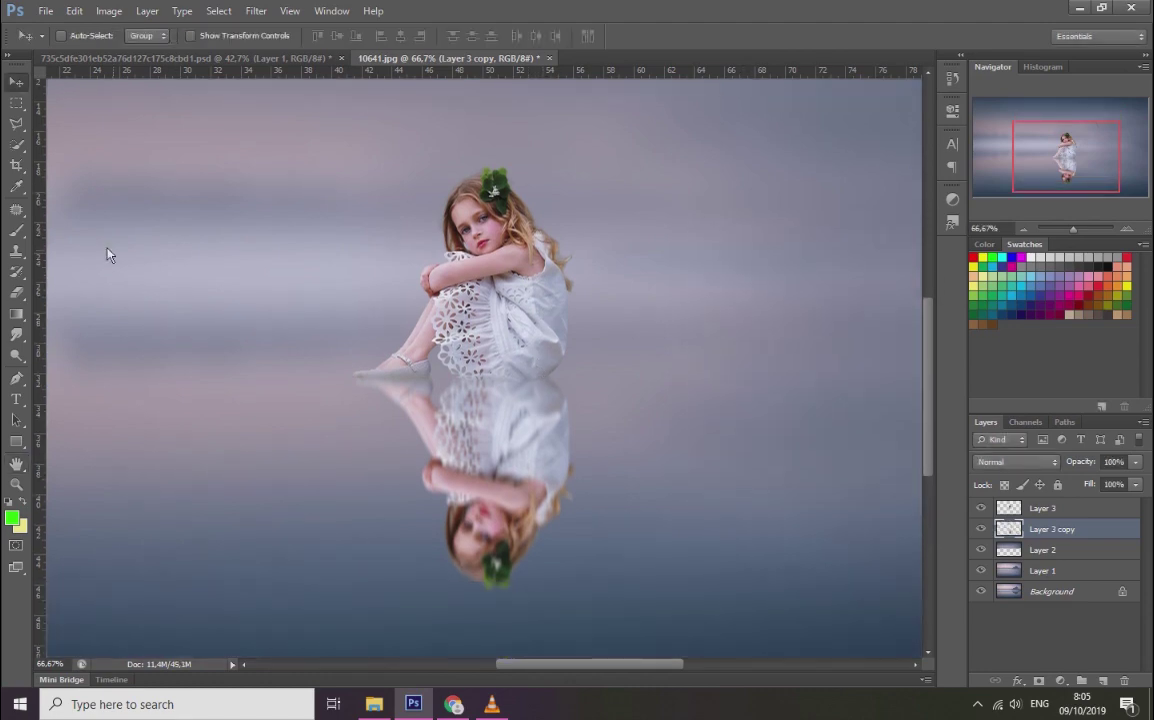
click(16, 293)
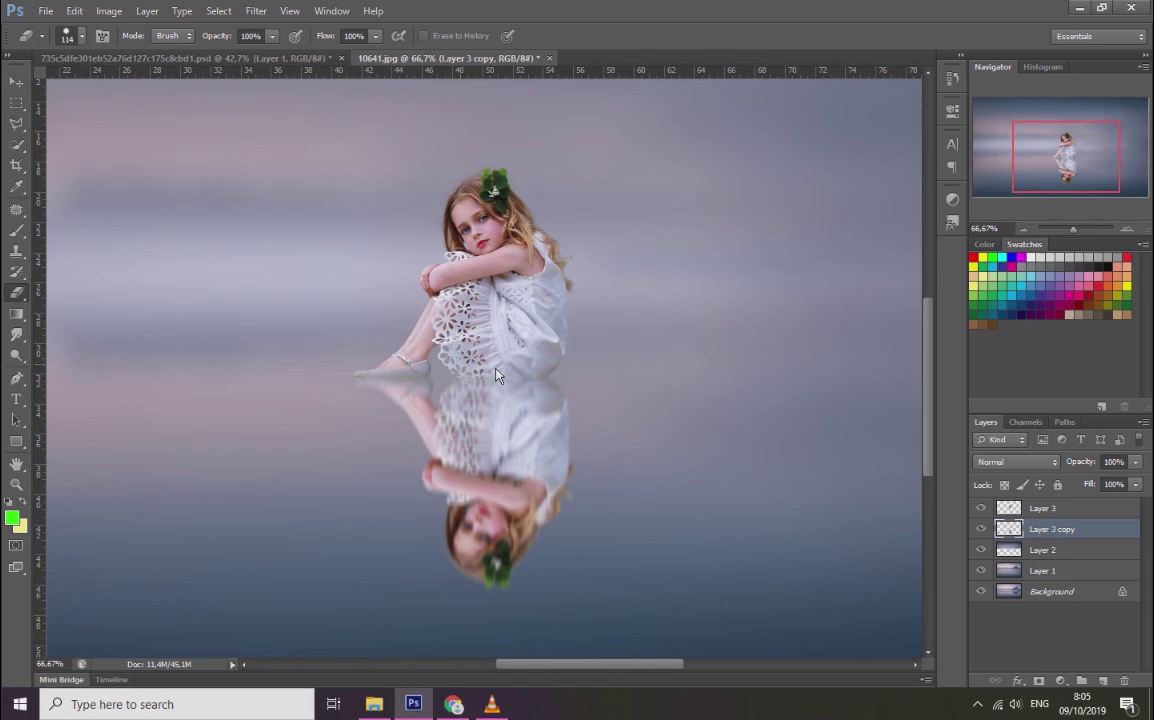
Step: Fade the reflected face, hair and arms with a soft 197 px eraser at 41% opacity
scroll(600, 320, down, 2)
scroll(640, 300, down, 2)
right_click(693, 298)
drag(792, 337, 818, 342)
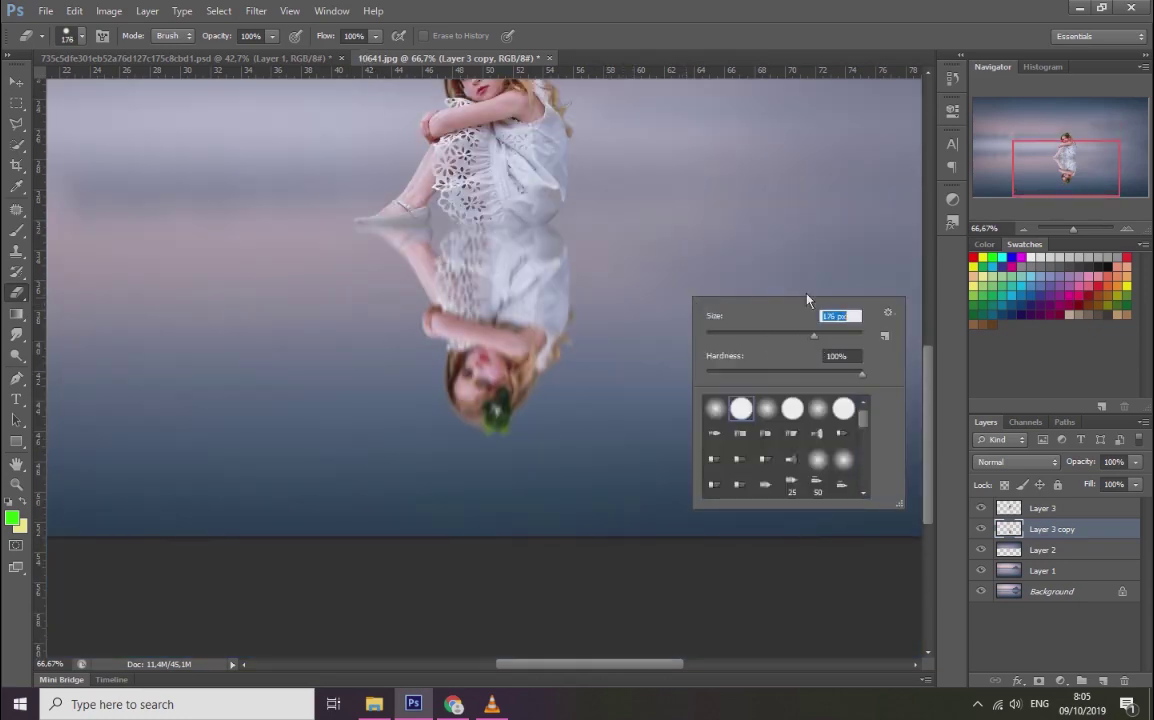
click(271, 36)
drag(273, 56, 228, 58)
mouse_move(500, 365)
mouse_down()
mouse_move(443, 407)
mouse_move(416, 393)
mouse_up()
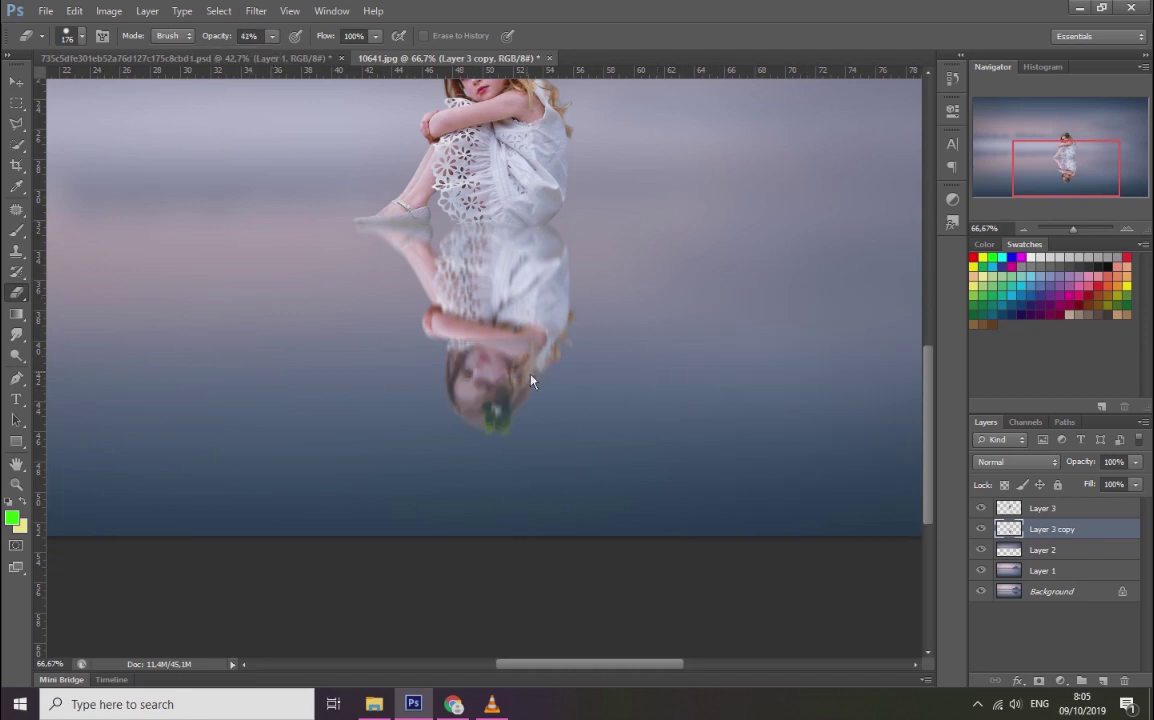
key(ctrl+z)
right_click(689, 334)
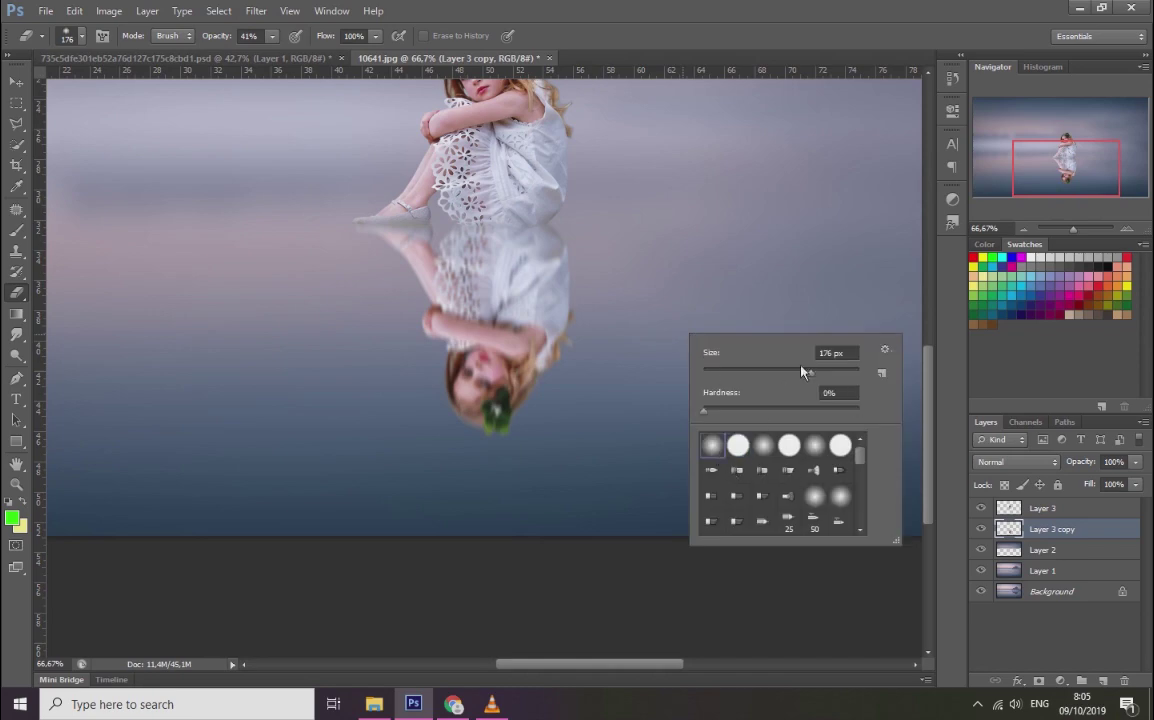
drag(812, 375, 824, 375)
key(Return)
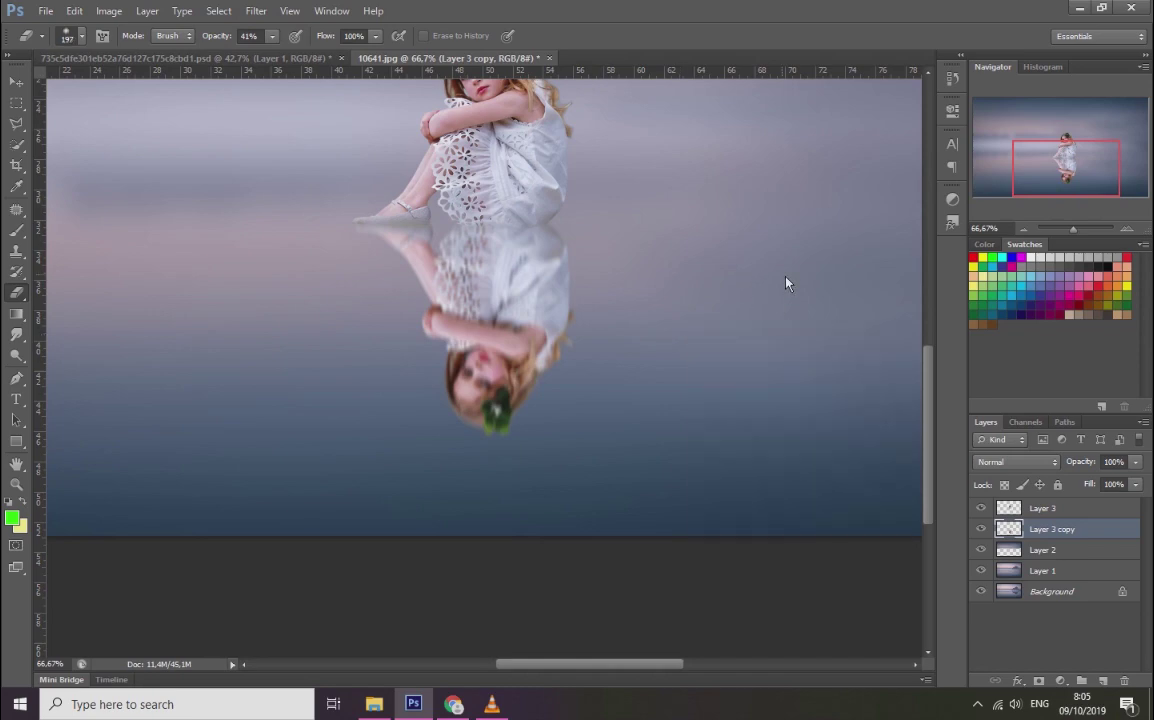
drag(399, 425, 475, 343)
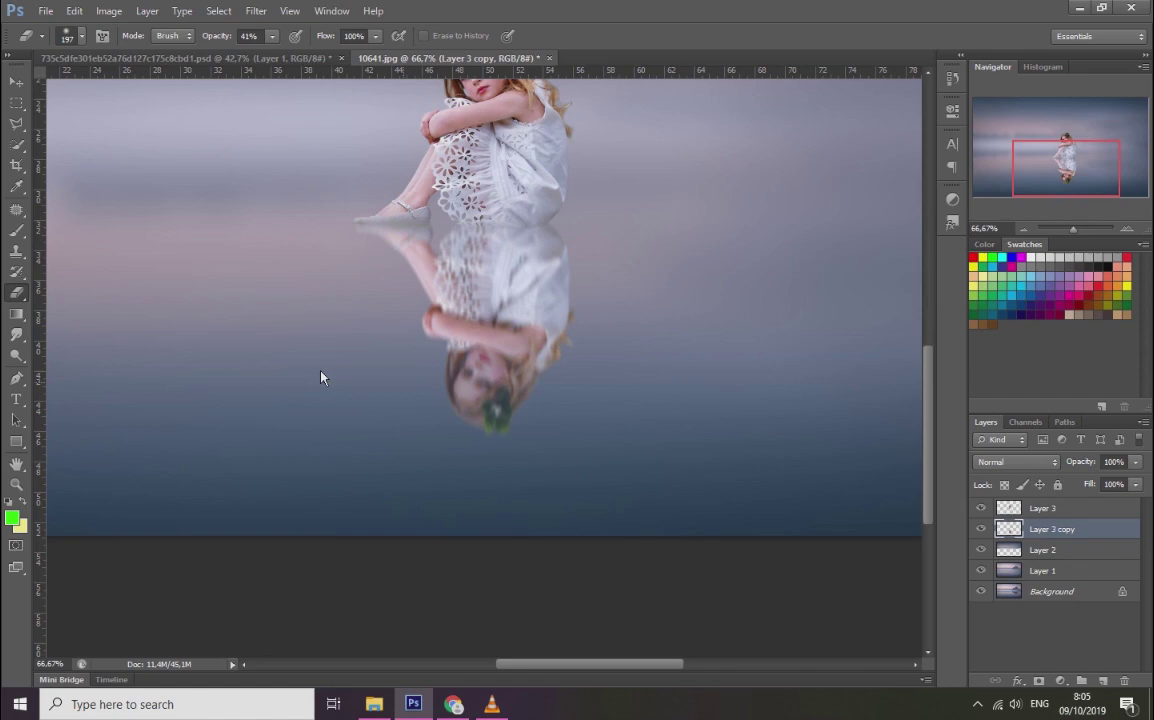
drag(490, 400, 314, 438)
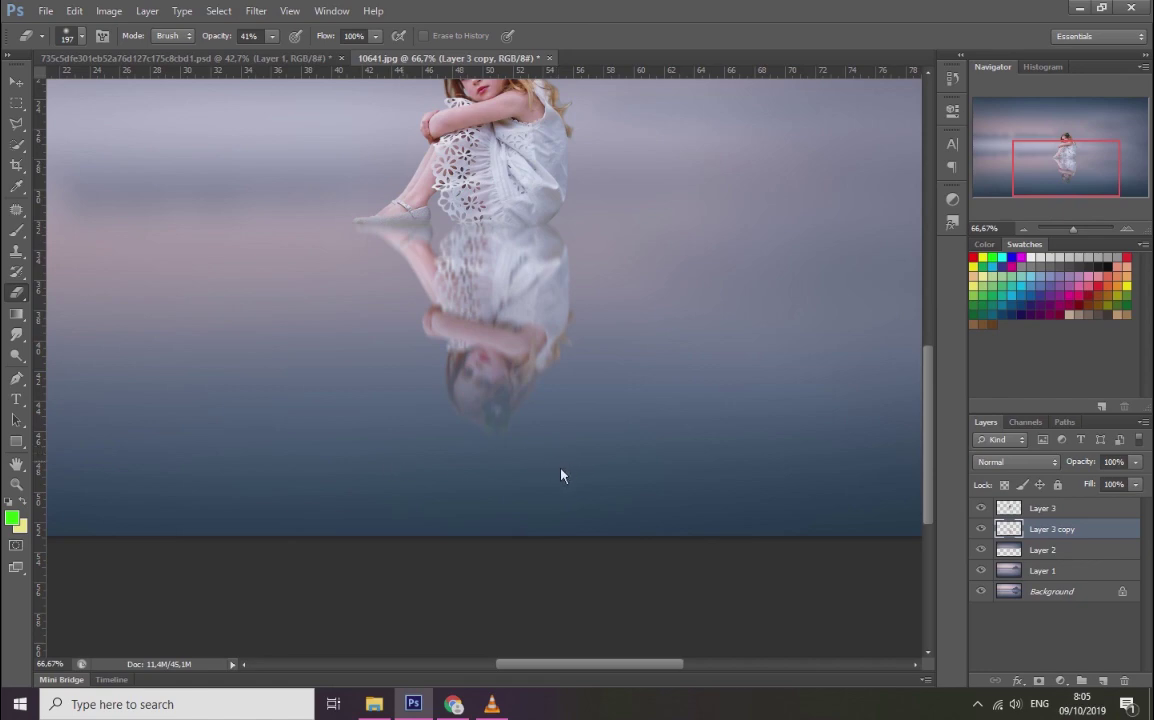
Step: Zoom out and group the girl and reflection layers into Group 1
drag(1076, 226, 1071, 234)
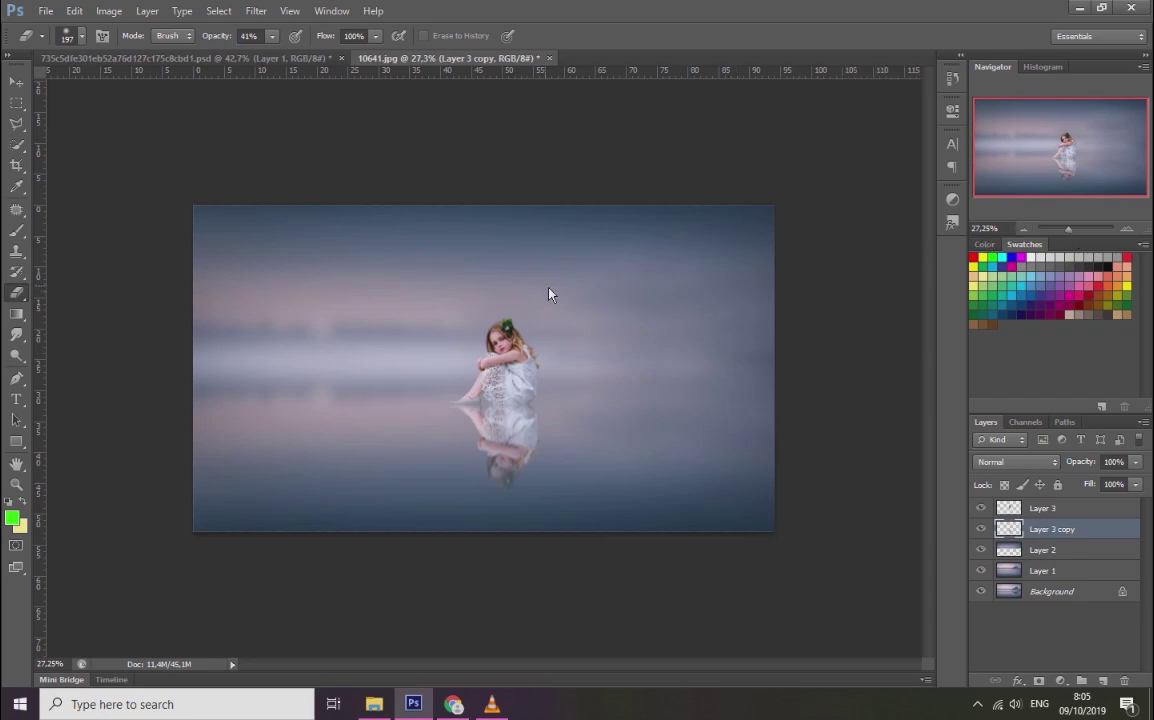
key(ctrl+g)
key(m)
key(ctrl+shift+d)
click(1063, 685)
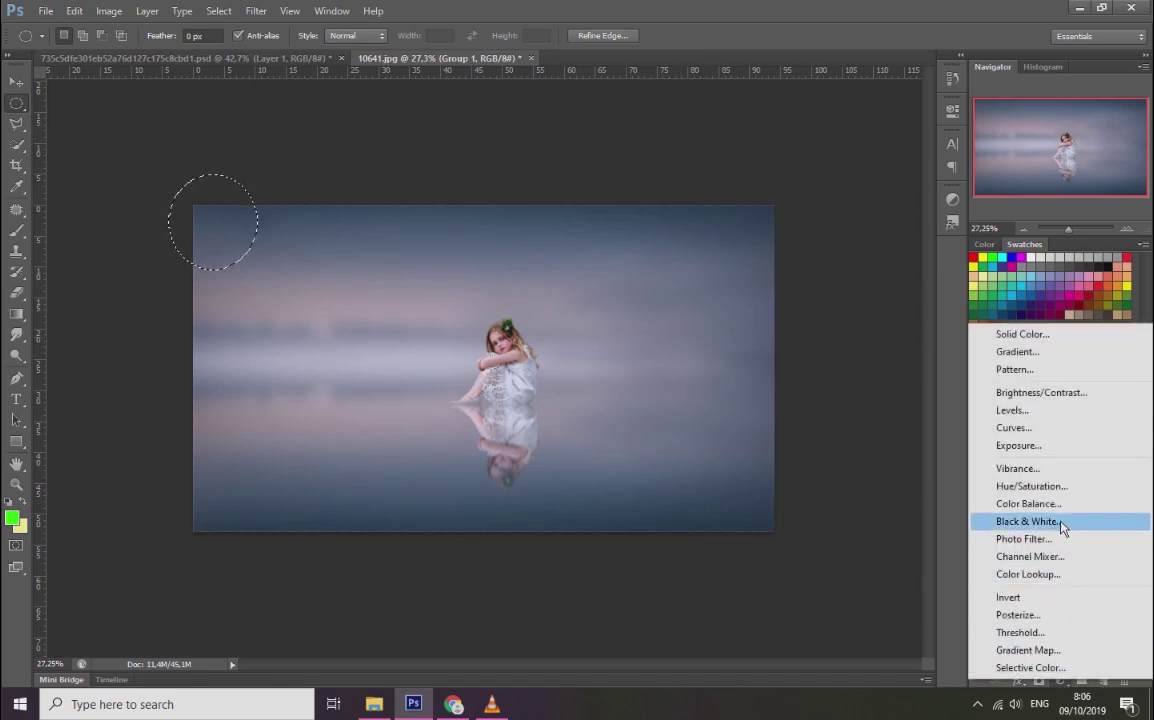
Step: Brighten the top-left with Brightness/Contrast, blending its mask with a 1057 px white brush at 43%
click(1010, 386)
drag(815, 188, 831, 190)
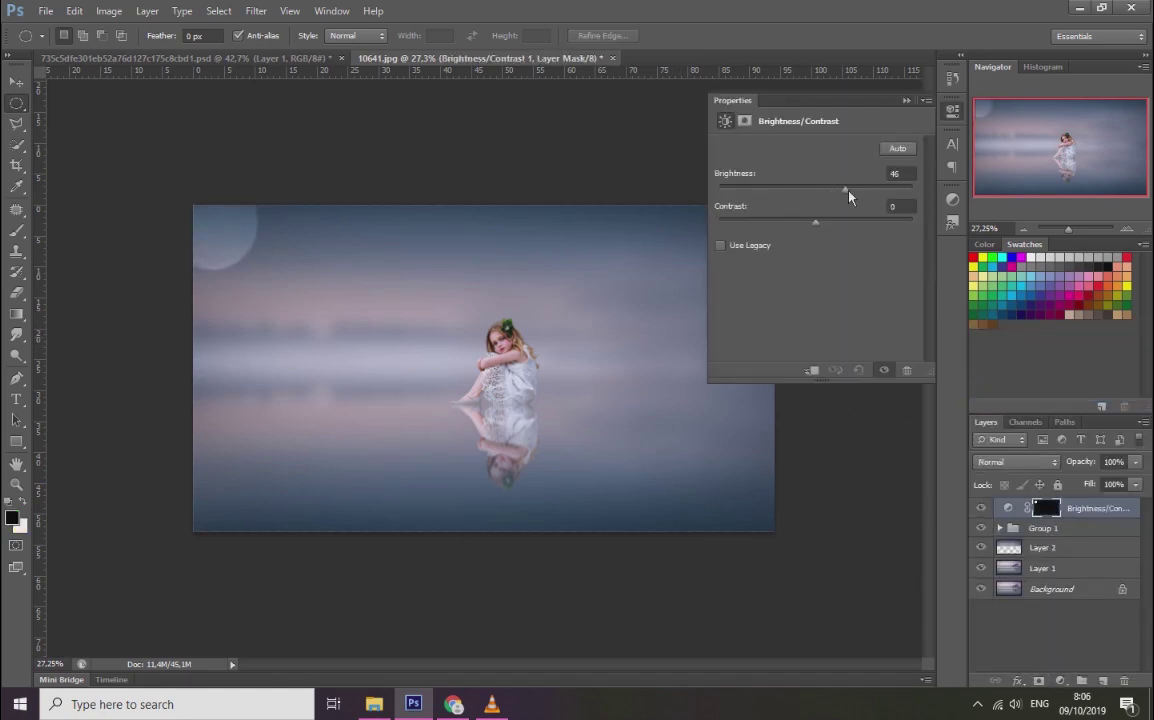
click(850, 99)
key(b)
right_click(434, 309)
drag(520, 372, 538, 374)
key(Return)
key(x)
mouse_move(190, 245)
mouse_down()
mouse_move(270, 198)
mouse_move(200, 320)
mouse_up()
click(333, 36)
drag(332, 57, 288, 57)
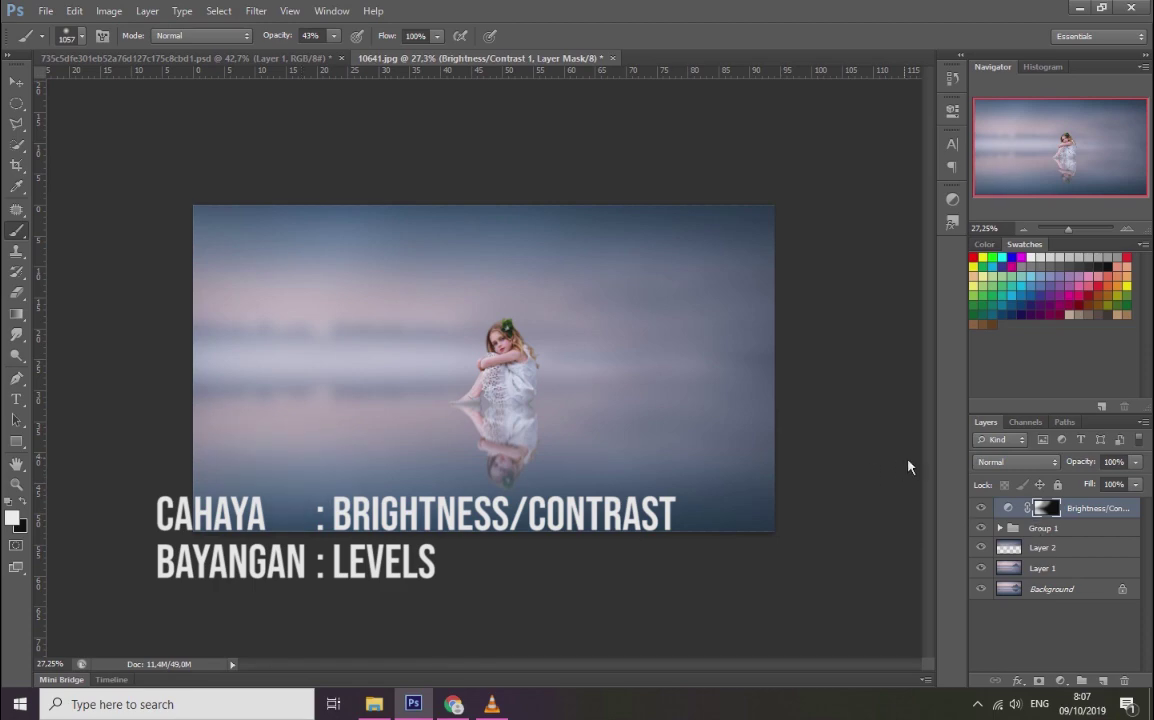
Step: Add a Levels layer darkening an elliptical bottom-right area, blending its mask along the right side
click(16, 103)
drag(876, 464, 726, 607)
click(1061, 681)
click(905, 377)
drag(826, 266, 816, 268)
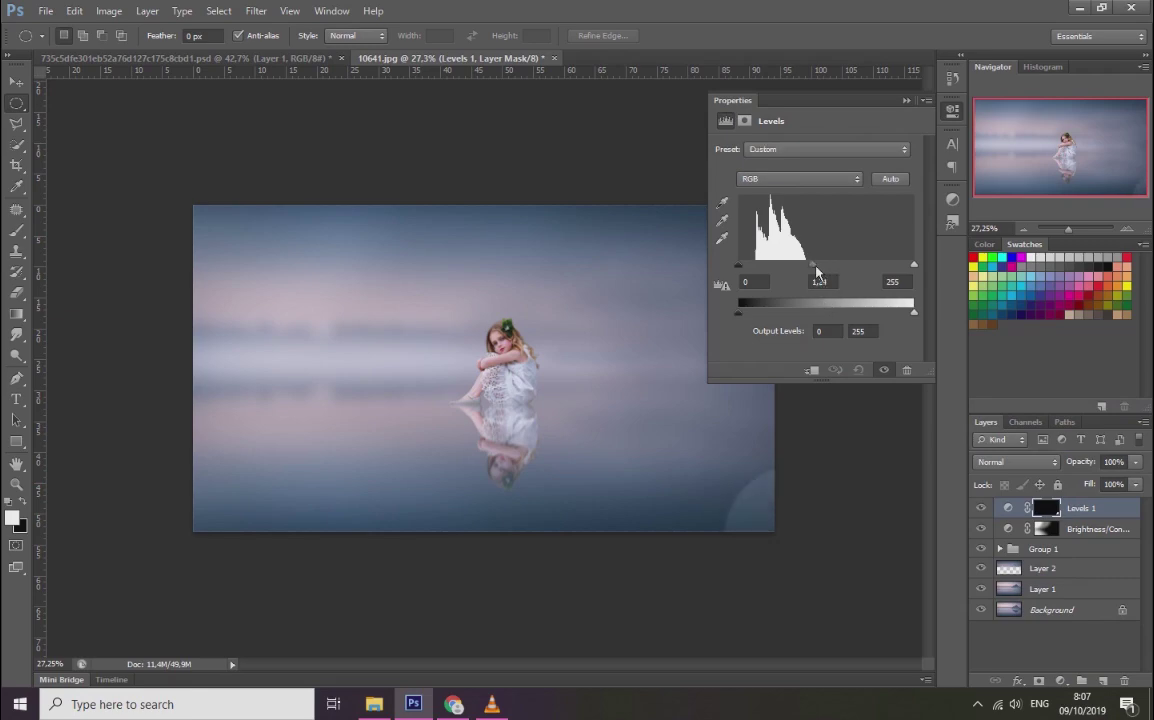
click(906, 100)
key(b)
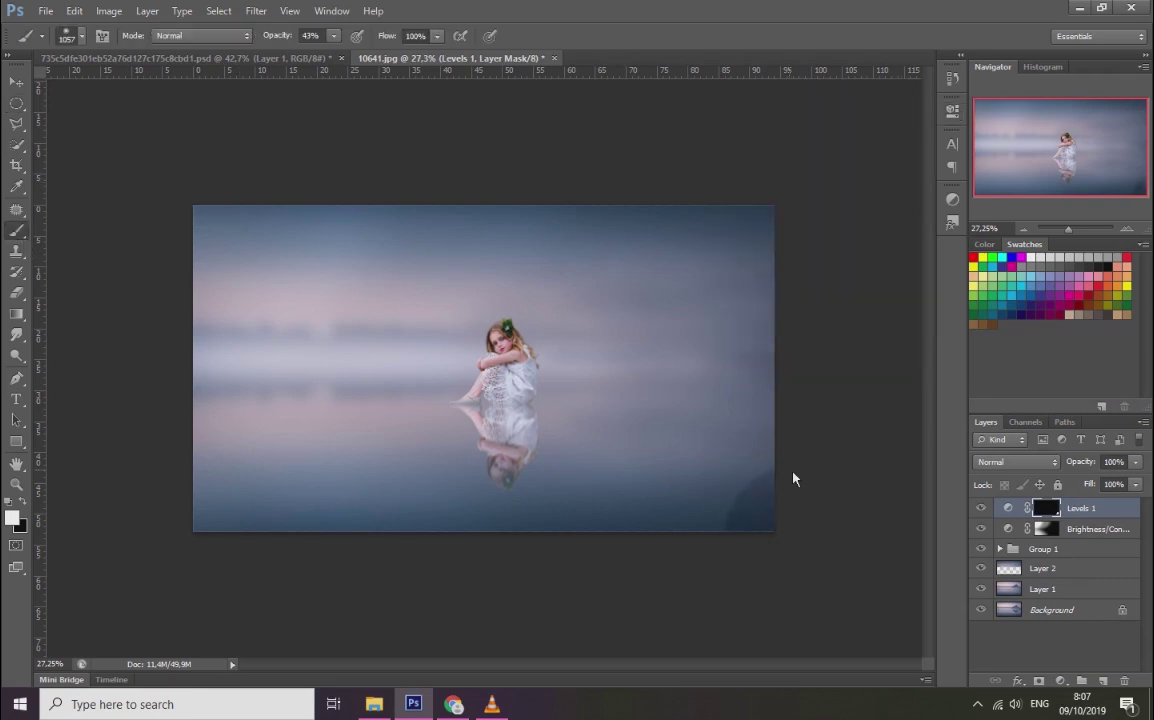
drag(755, 551, 806, 450)
mouse_move(761, 334)
mouse_down()
mouse_move(731, 358)
mouse_move(730, 403)
mouse_up()
drag(677, 291, 675, 378)
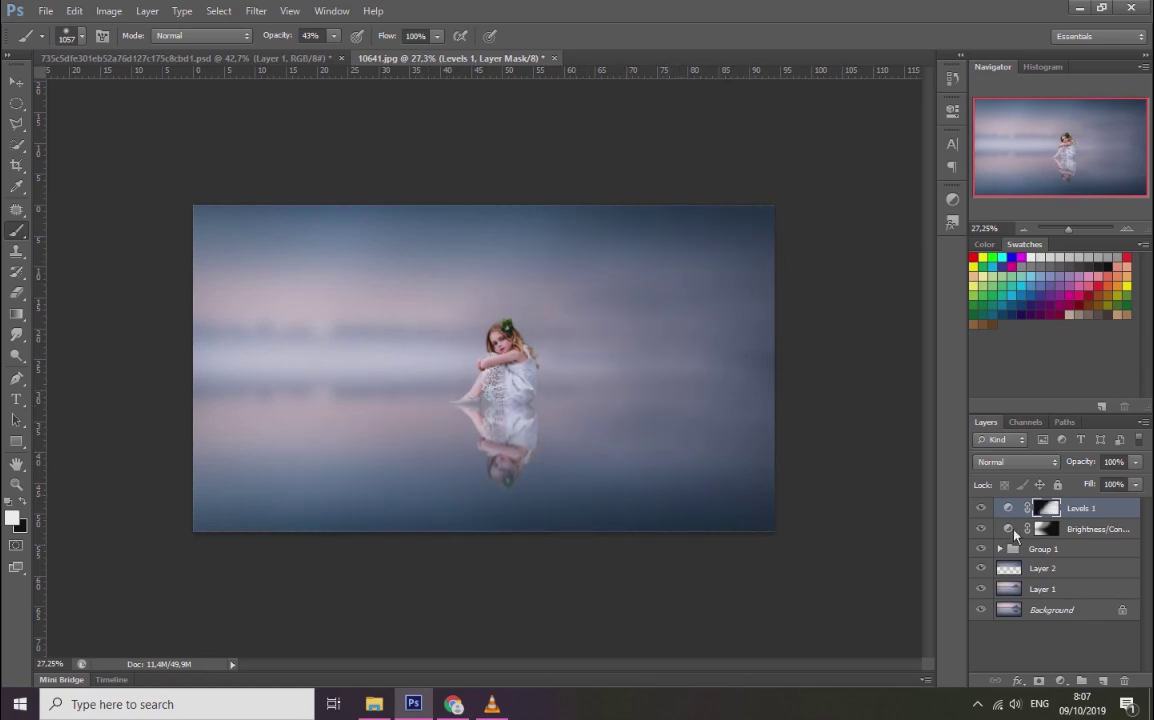
click(984, 512)
Step: Compare the image with Levels 1 on and off, then lower its opacity to 58%
click(984, 512)
click(985, 513)
click(985, 513)
click(985, 513)
click(985, 513)
click(985, 513)
click(985, 513)
click(985, 513)
click(985, 513)
click(1135, 461)
drag(1108, 484, 1101, 484)
Step: Zoom in on the girl and arrange the tone adjustment layers into Group 2
drag(1069, 229, 1077, 237)
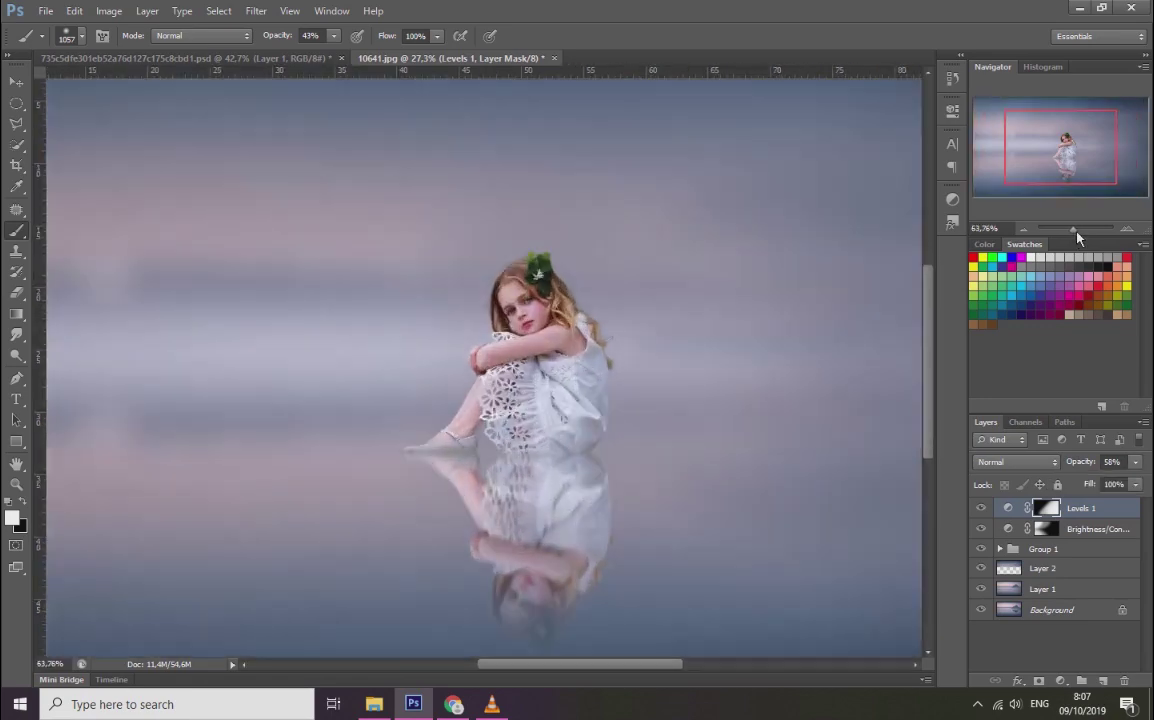
click(1043, 549)
click(1143, 244)
key(Escape)
drag(1060, 246, 952, 257)
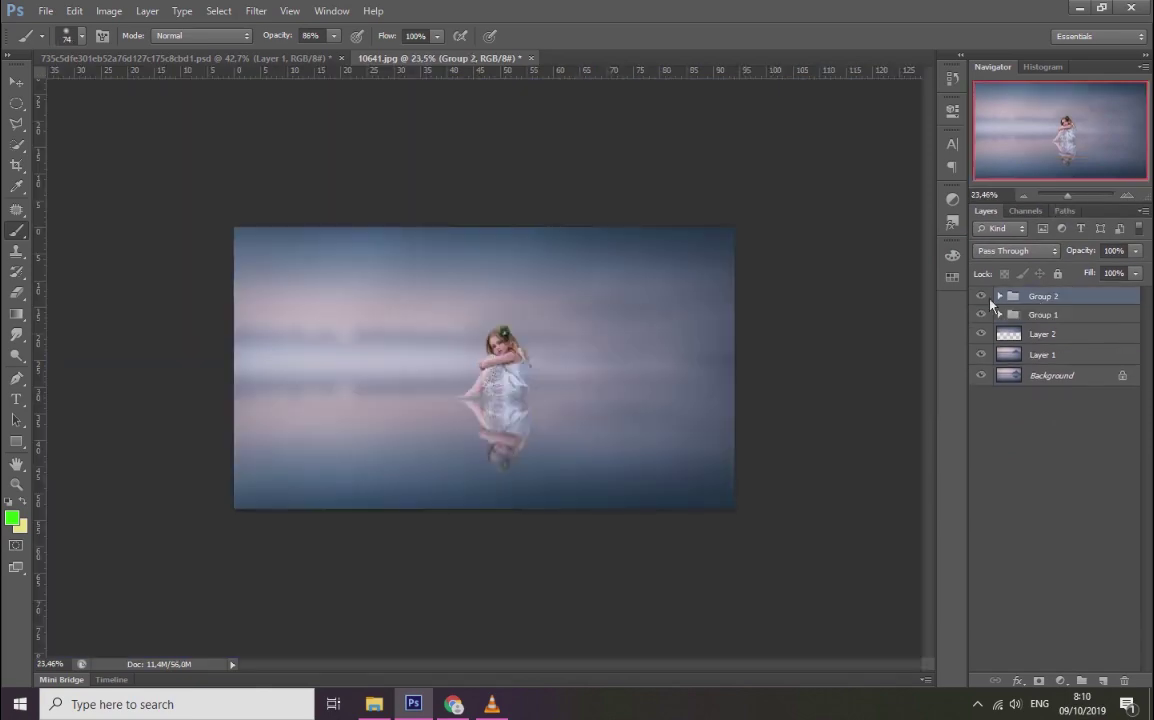
Step: Toggle Group 2 repeatedly to compare the adjustments, then add an empty Layer 4 on top
click(989, 299)
click(989, 299)
click(989, 299)
click(989, 299)
click(989, 299)
click(989, 299)
click(989, 299)
click(989, 299)
click(989, 299)
click(989, 299)
click(989, 299)
click(989, 299)
click(981, 297)
click(982, 297)
click(982, 297)
click(982, 297)
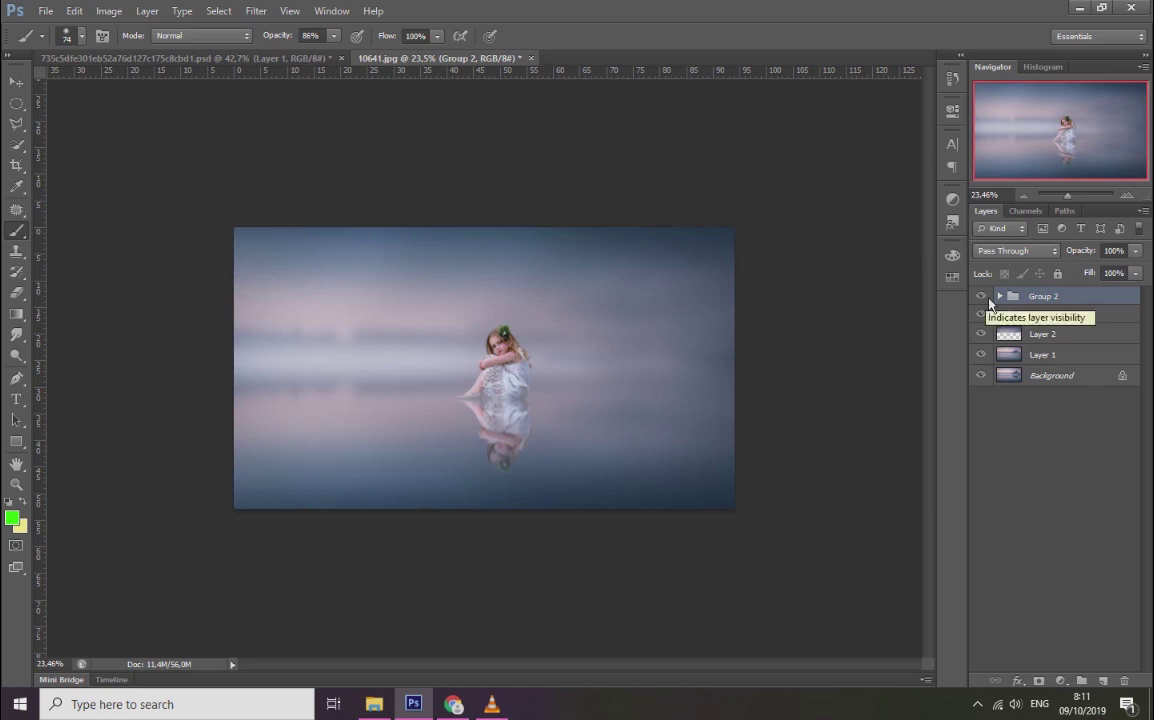
click(988, 300)
click(988, 300)
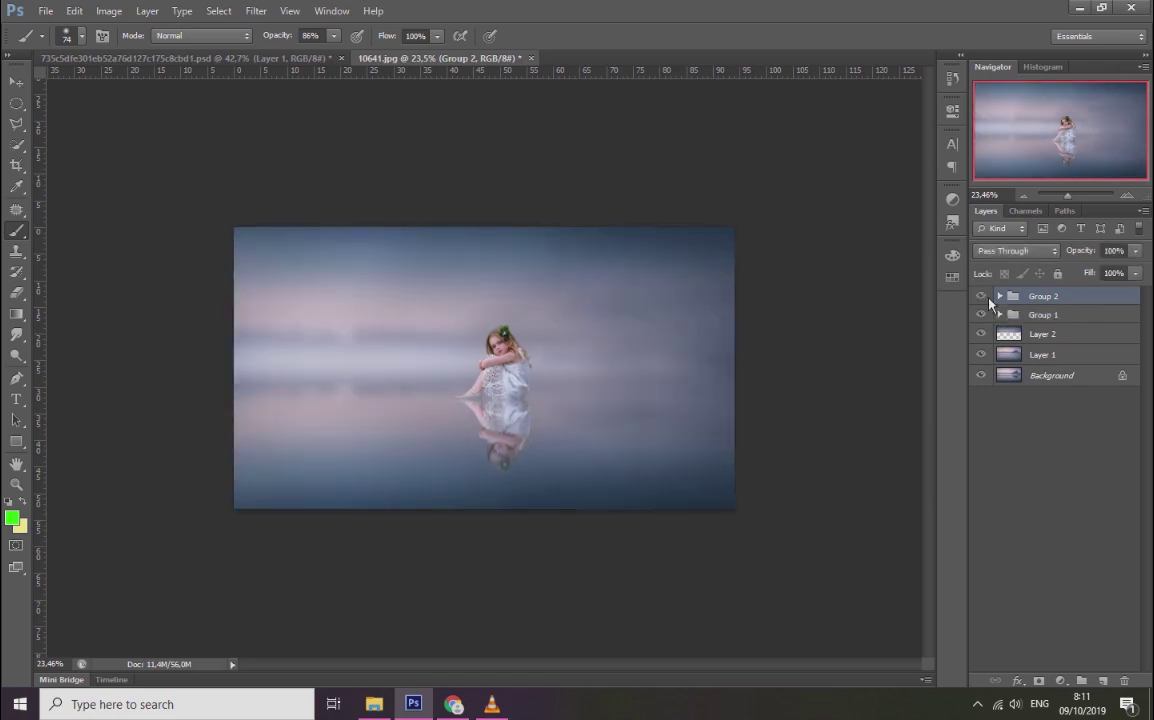
click(1104, 681)
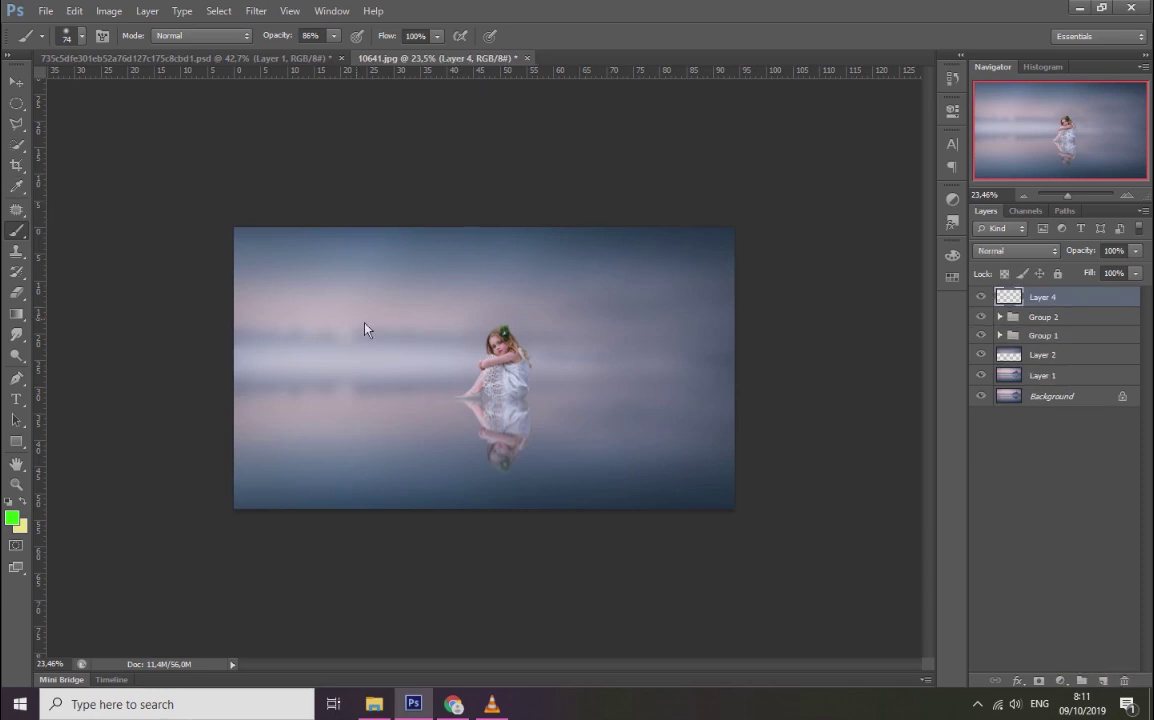
Step: Set a small white brush and paint glowing dots around the girl on Layer 4
right_click(480, 342)
drag(541, 383, 507, 383)
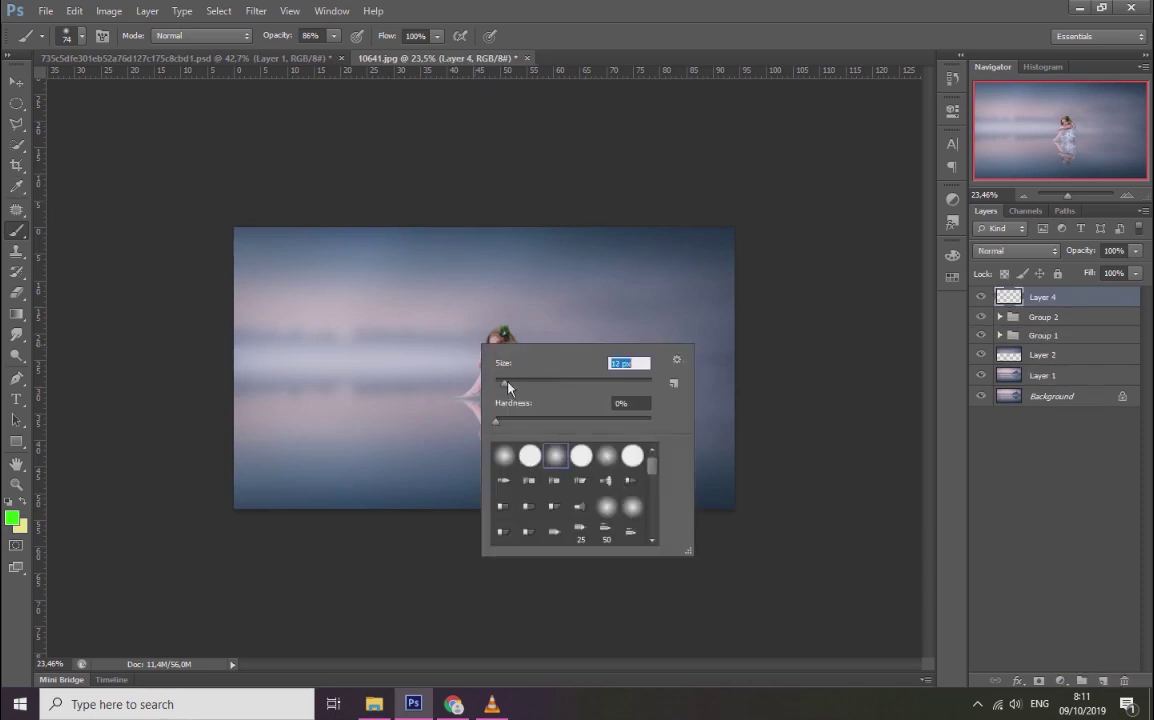
key(Return)
key(d)
key(x)
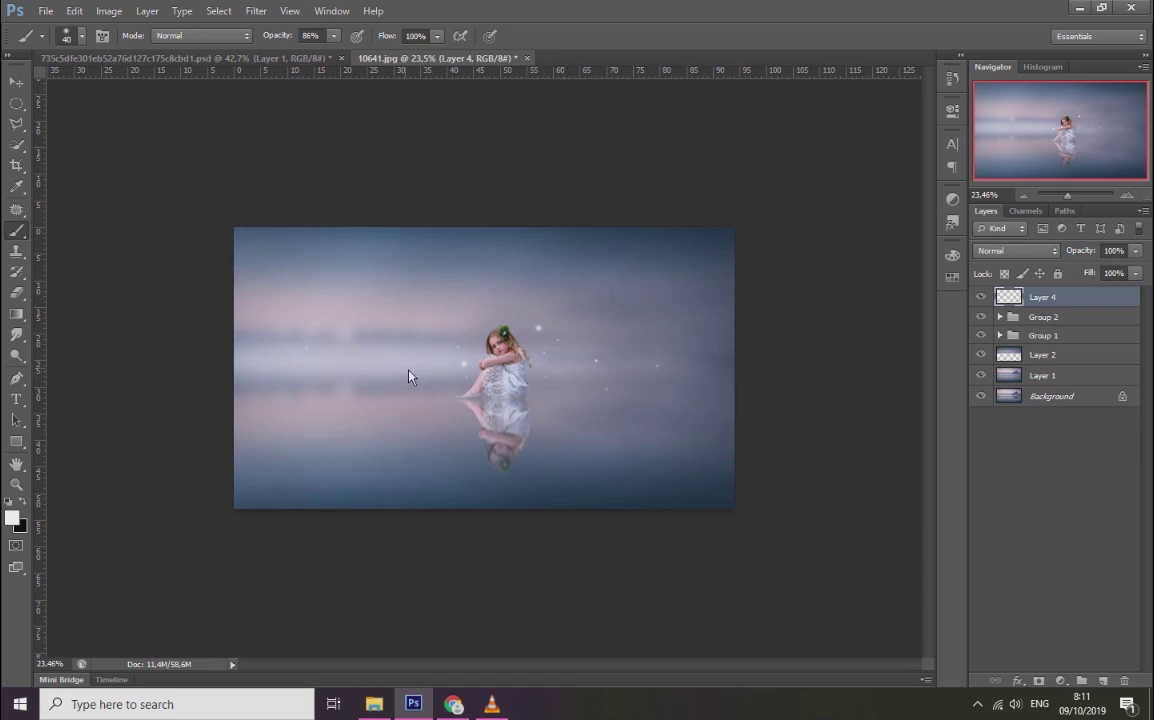
key(bracketleft)
key(bracketleft)
key(bracketleft)
Step: Duplicate the dots, flip the copy vertically and shift it lower over the water
key(ctrl+j)
key(ctrl+t)
right_click(657, 358)
click(719, 612)
click(16, 81)
click(515, 268)
drag(527, 388, 527, 456)
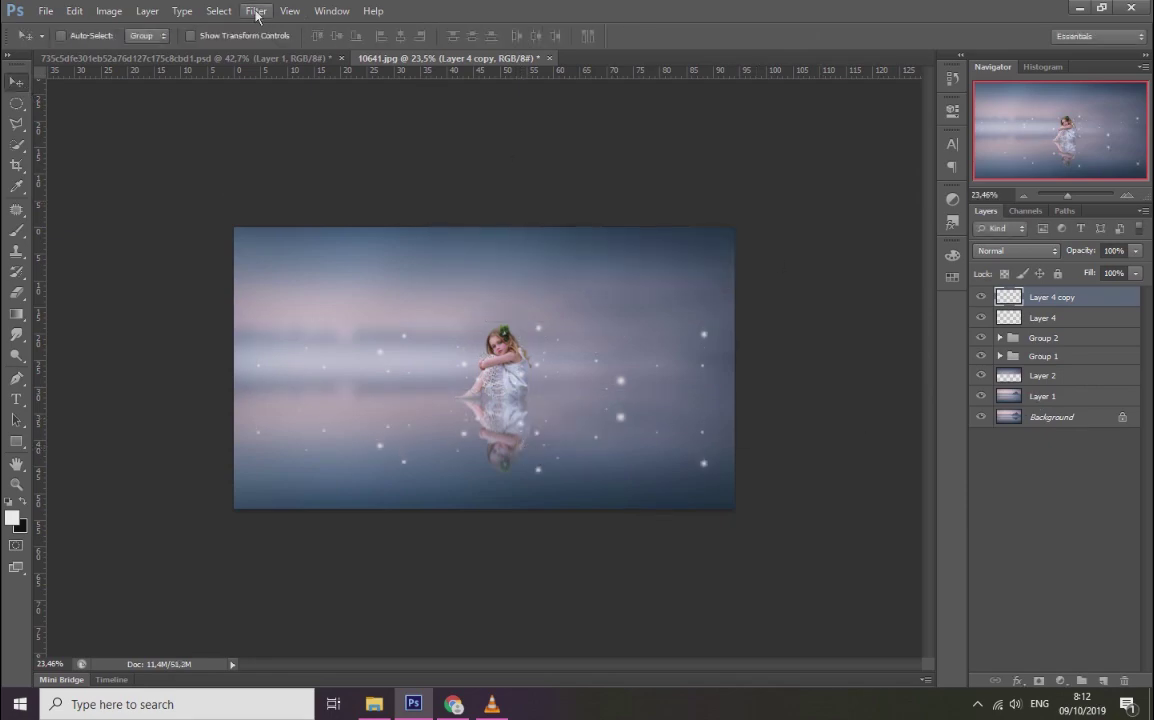
Step: Apply a 90° vertical Motion Blur to the Layer 4 copy dots
click(257, 14)
click(495, 314)
drag(704, 576, 732, 588)
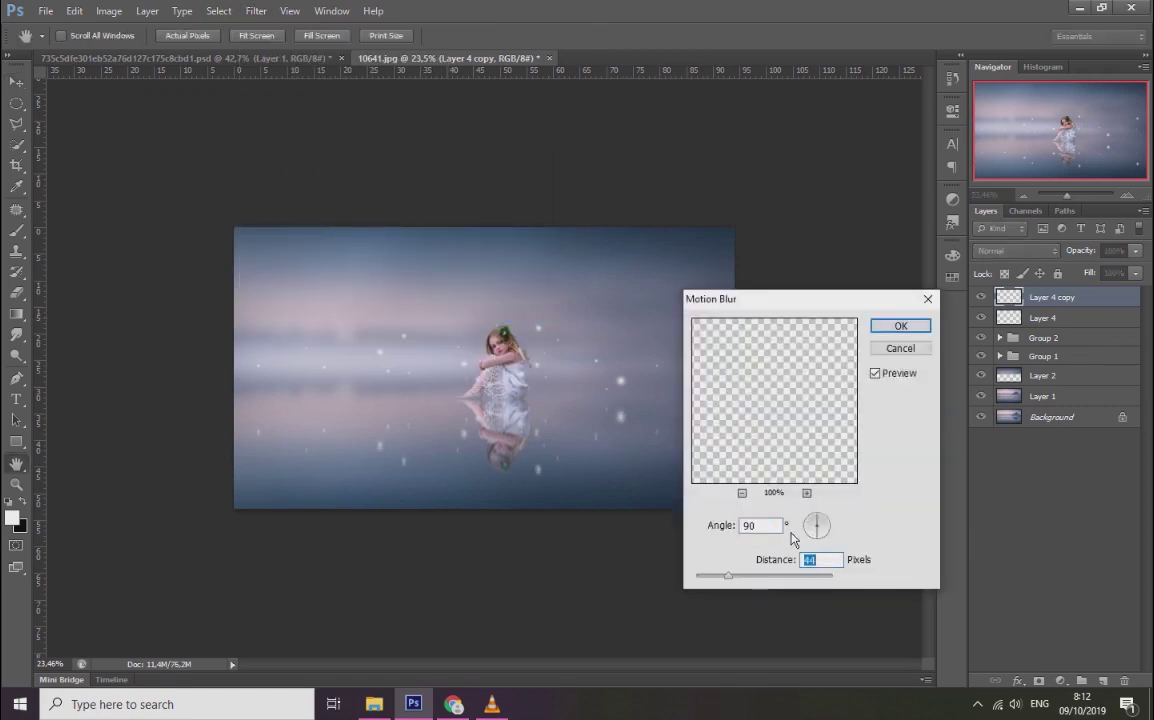
click(900, 326)
Step: Add a 3.7 px Gaussian Blur and lower the copy's opacity to about 72%
click(256, 11)
click(490, 287)
drag(817, 421, 843, 426)
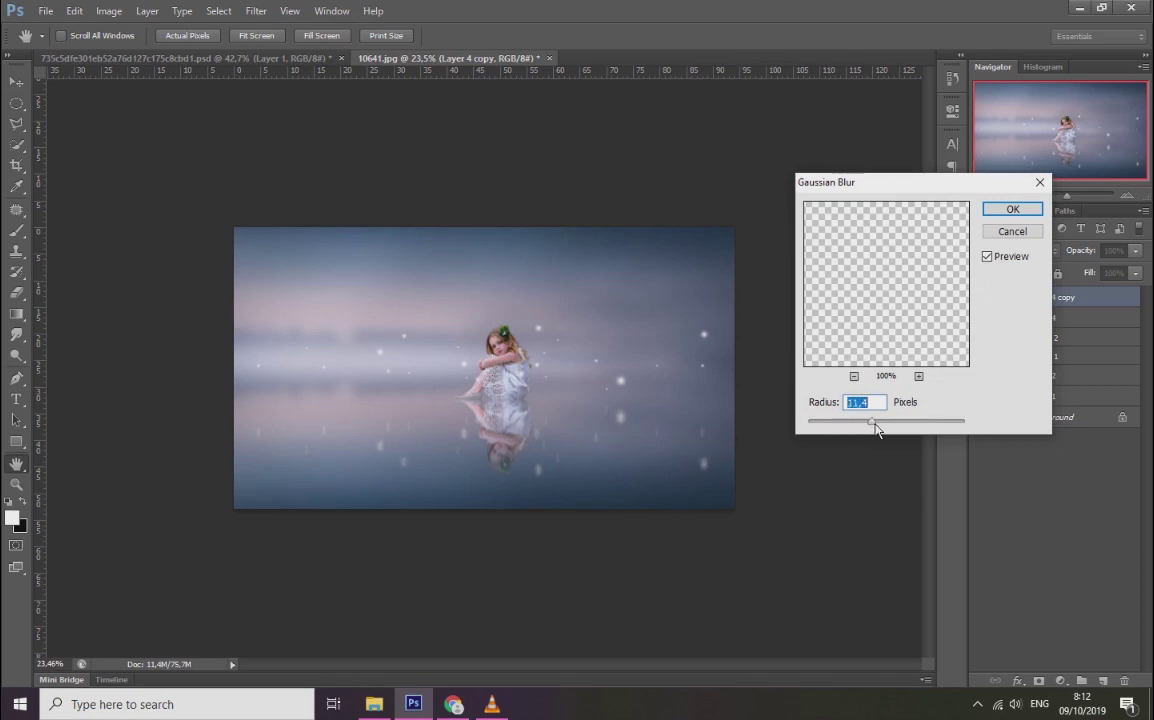
click(1011, 209)
drag(1135, 251, 1116, 274)
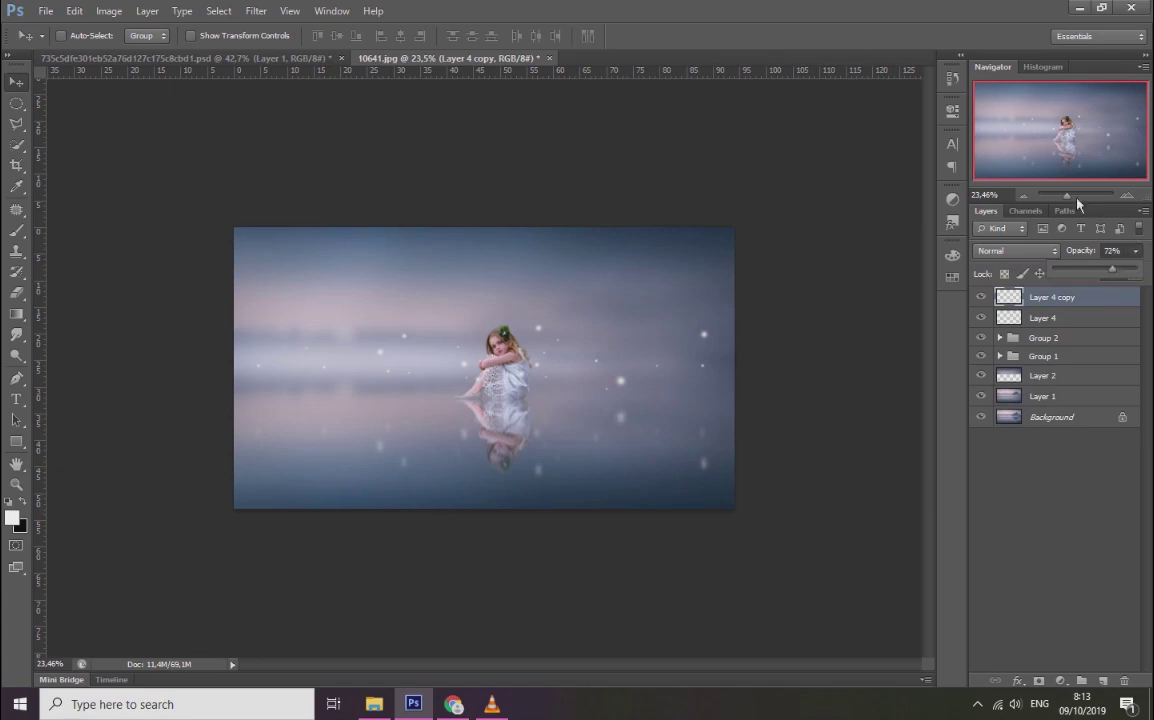
scroll(966, 173, up, 2)
click(1061, 681)
Step: Add a Curves layer with the red curve pulled down, placed beneath the dot layers
click(1031, 425)
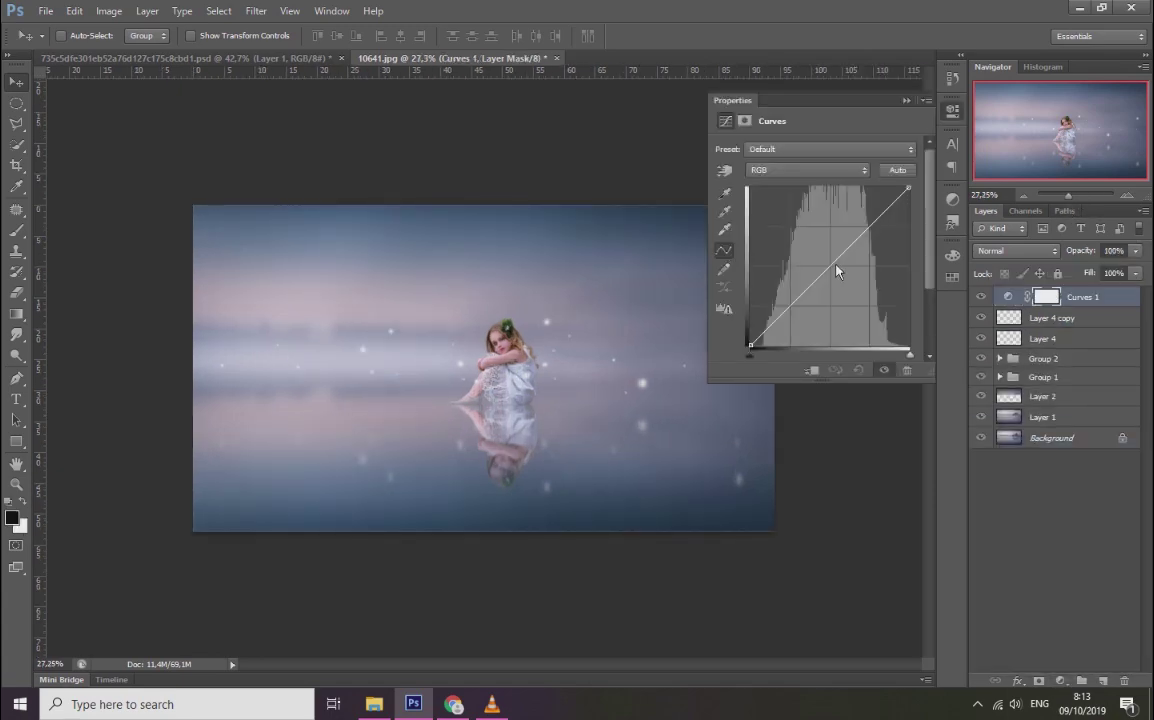
click(810, 170)
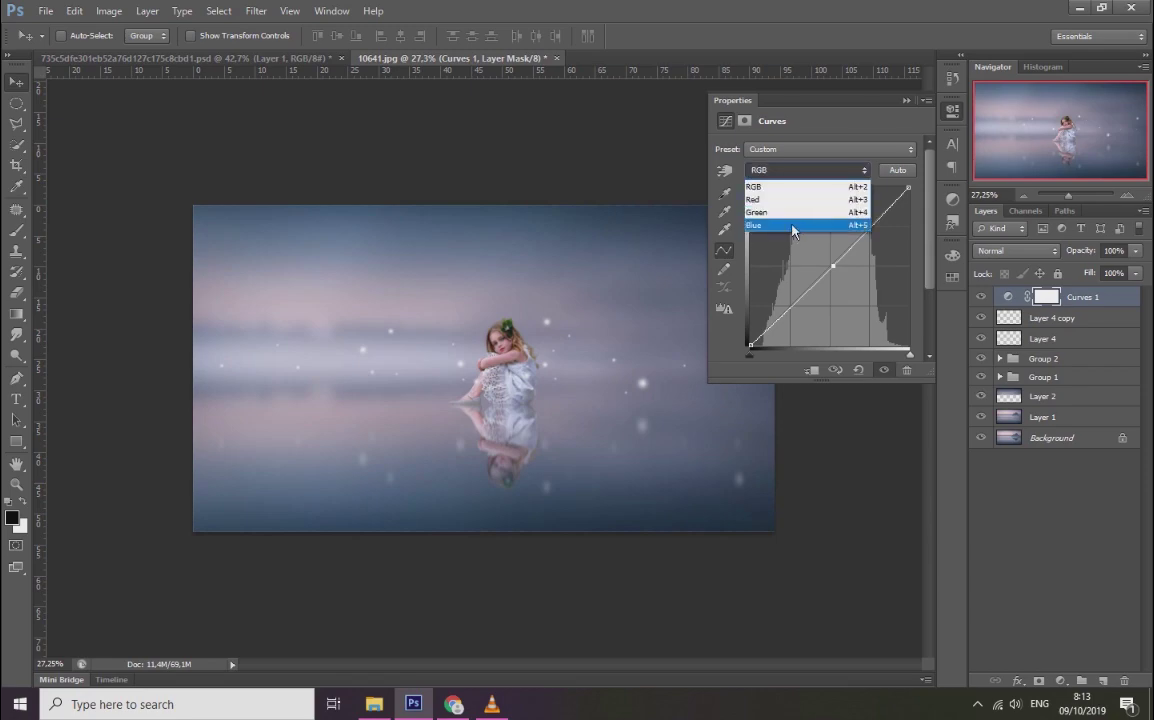
click(791, 227)
click(810, 170)
click(785, 214)
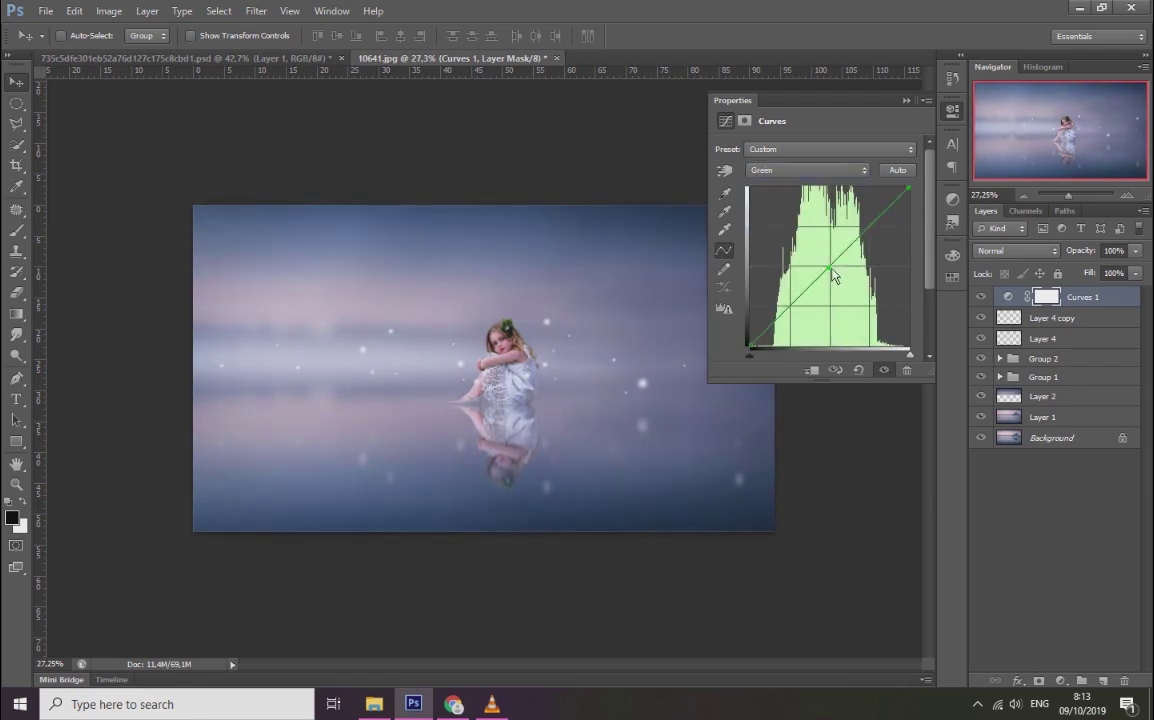
key(alt+3)
drag(836, 262, 838, 272)
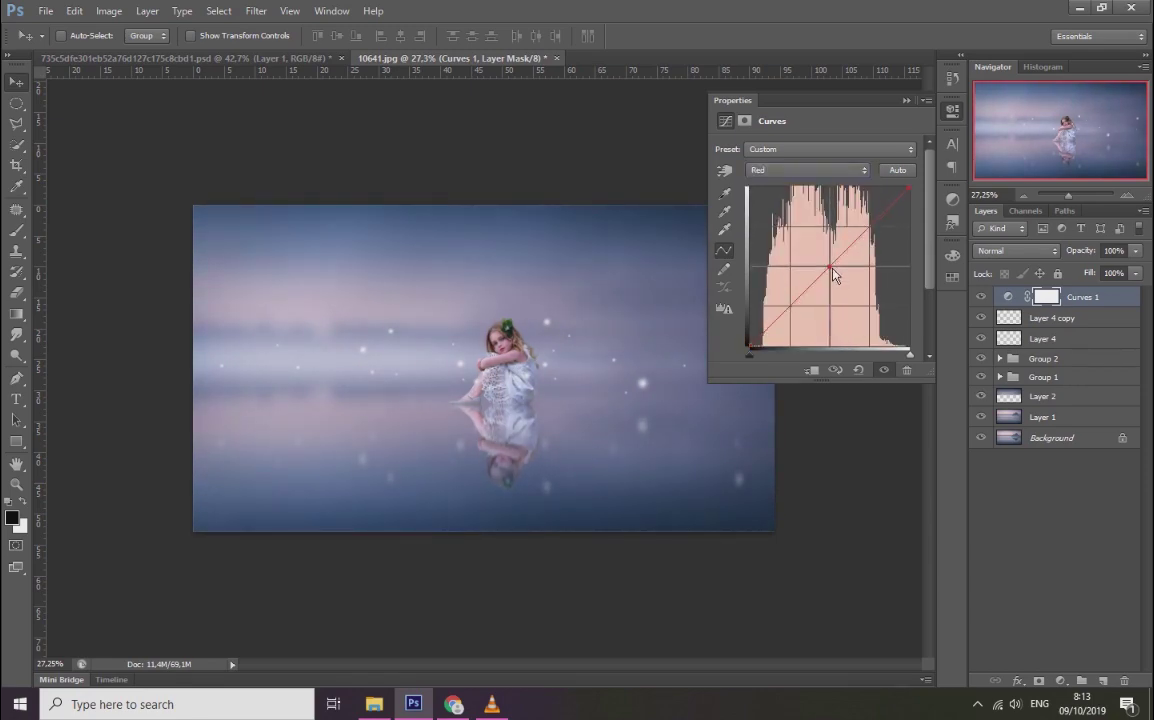
click(906, 100)
drag(1010, 297, 988, 338)
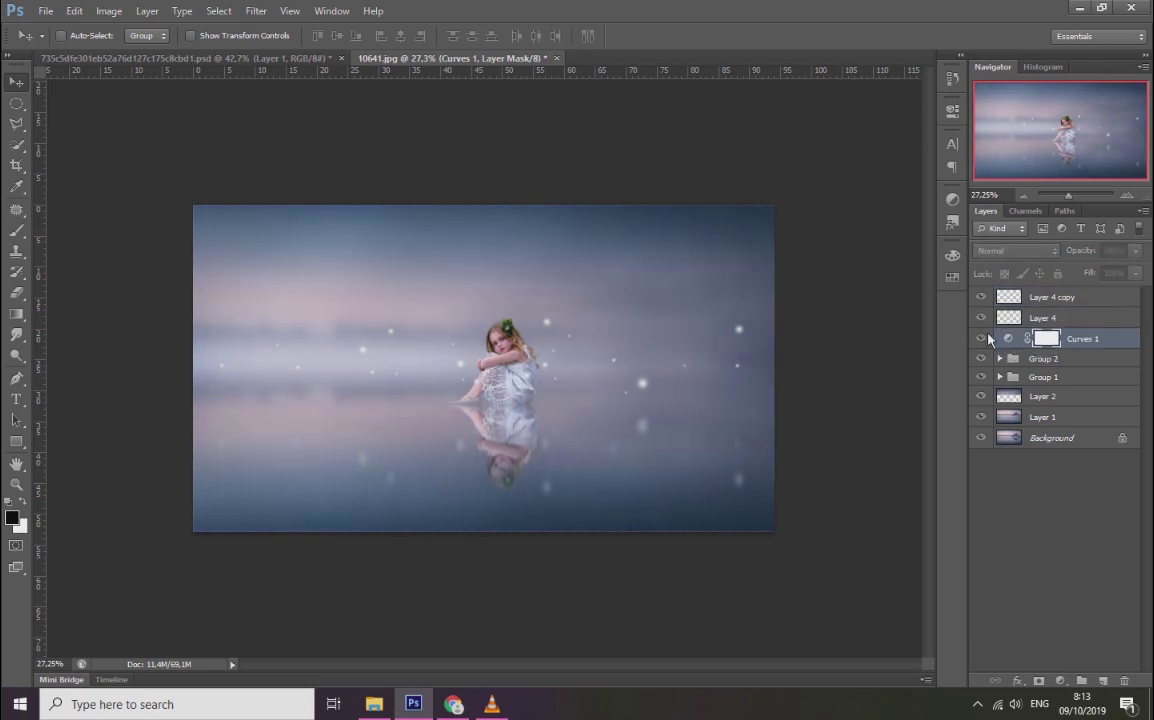
Step: Reshape the Curves 1 RGB and red curves to warm the scene pink-violet
click(1008, 338)
click(810, 170)
click(806, 188)
drag(832, 265, 835, 278)
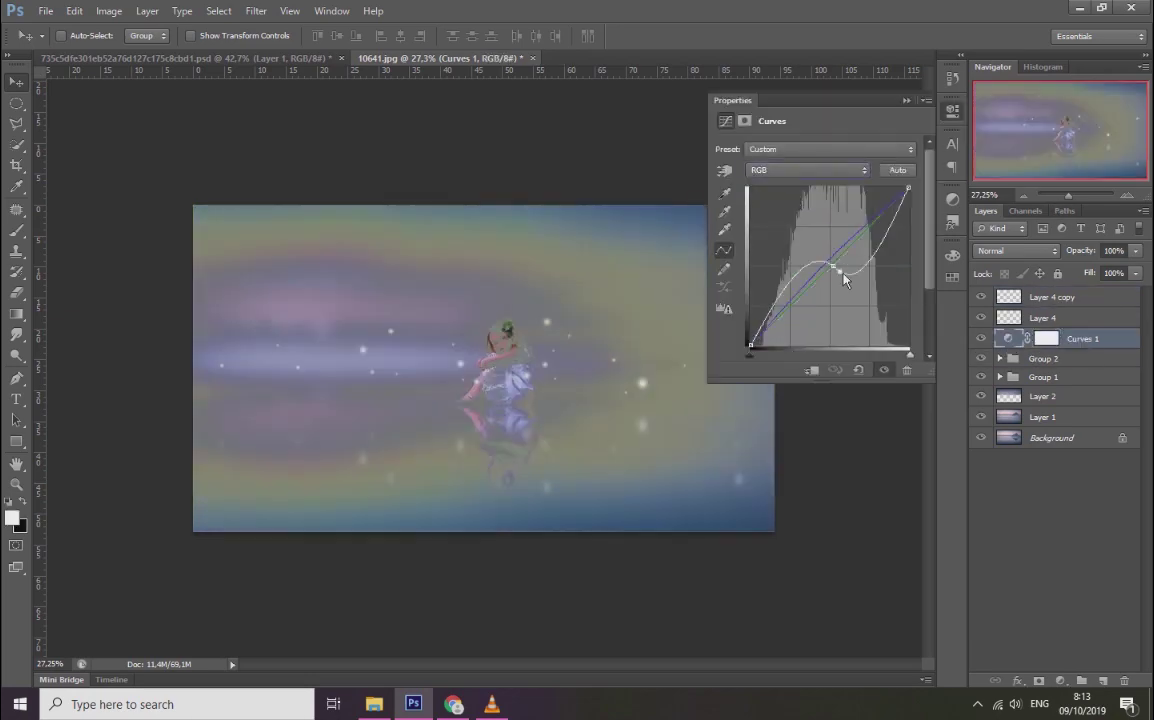
click(810, 170)
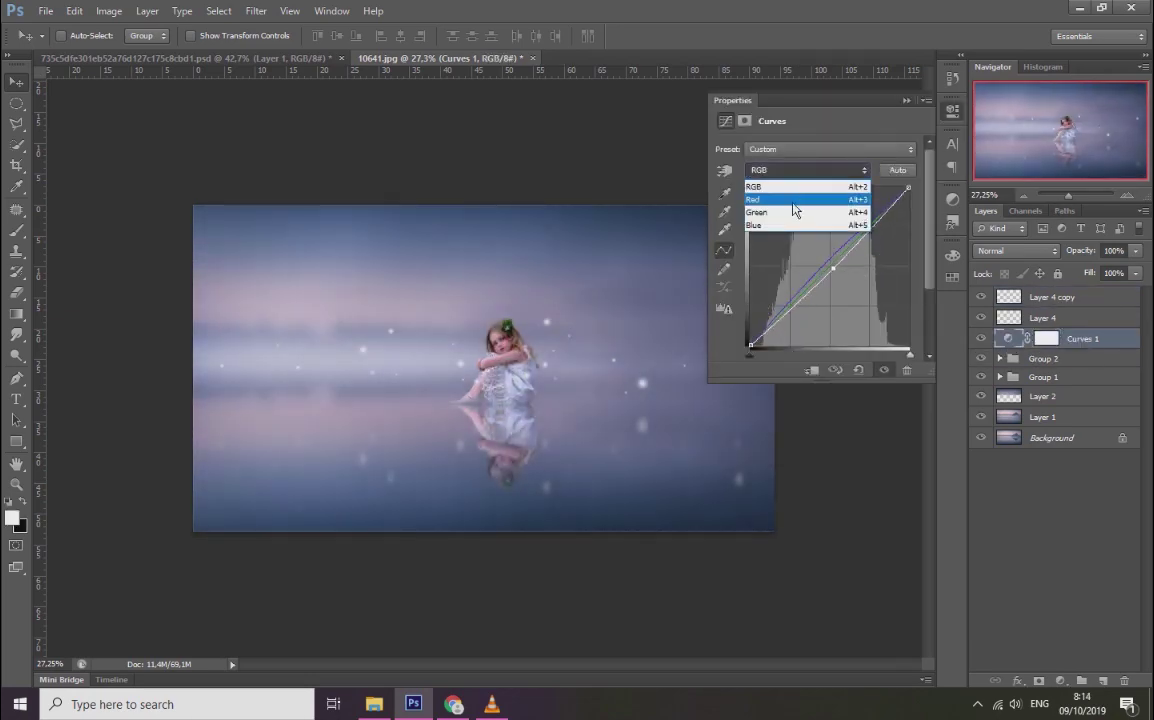
click(800, 198)
drag(826, 272, 823, 264)
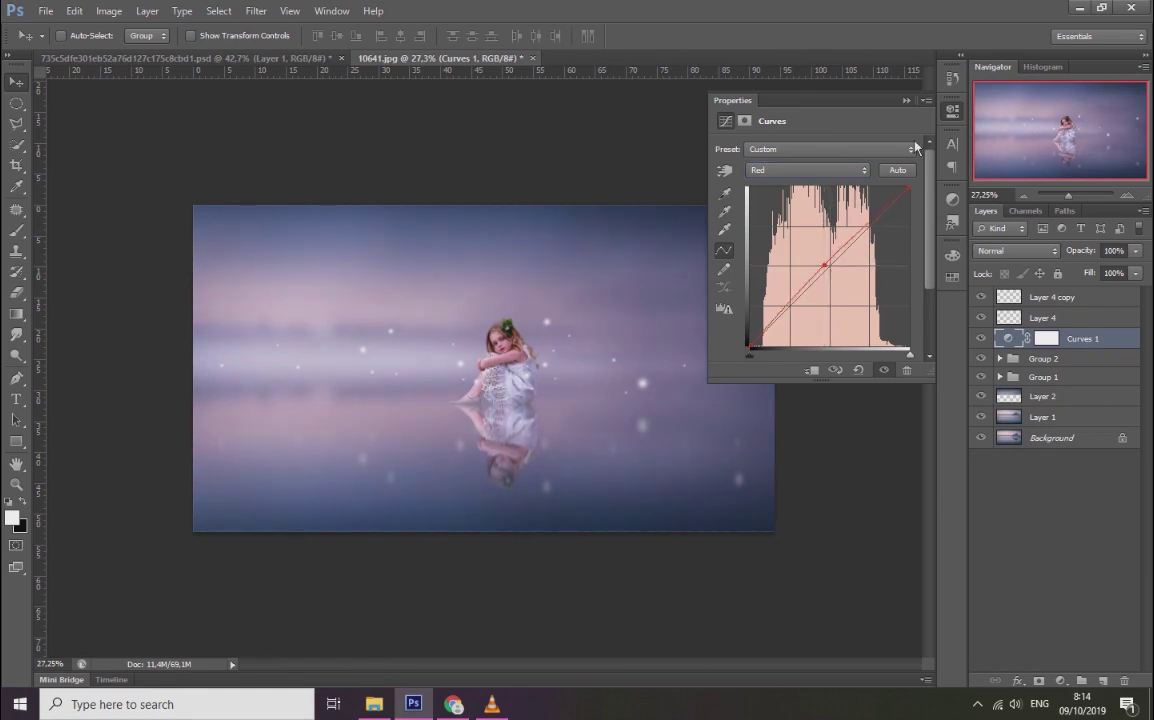
click(906, 100)
key(ctrl+shift+alt+e)
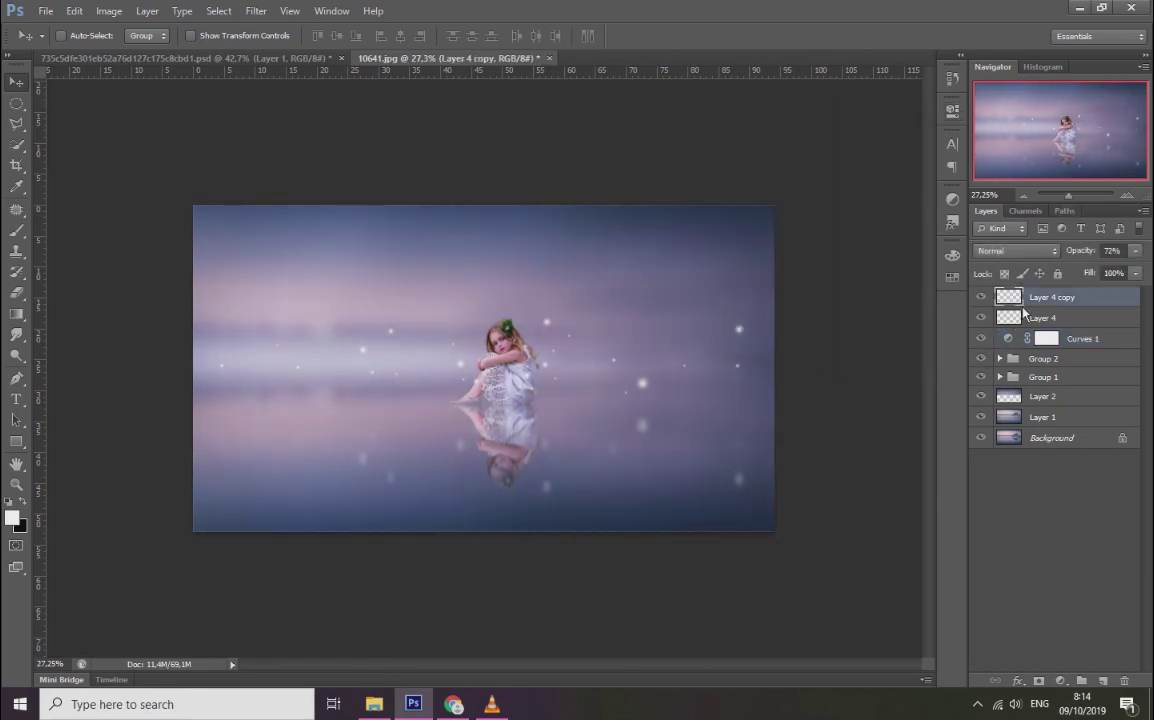
key(Delete)
Step: Select an oval around the girl, move Layer 4 copy below Group 2, and add brightening Curves 2
key(m)
drag(428, 287, 578, 500)
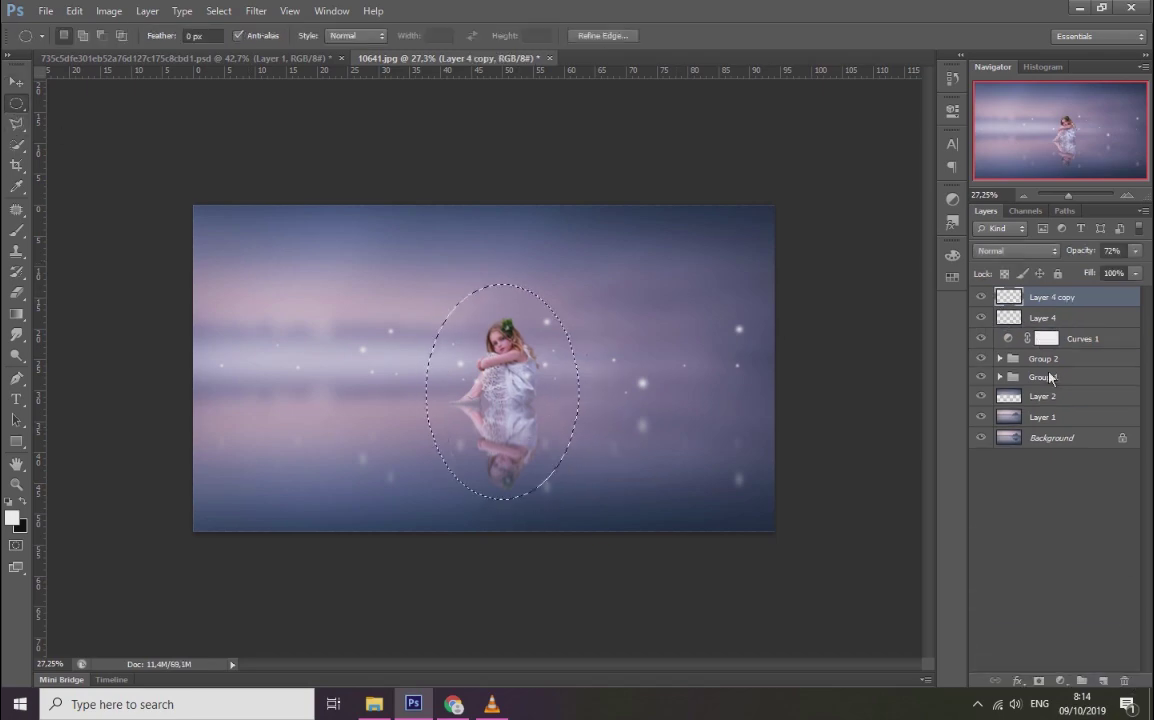
drag(1051, 297, 1015, 382)
click(1060, 680)
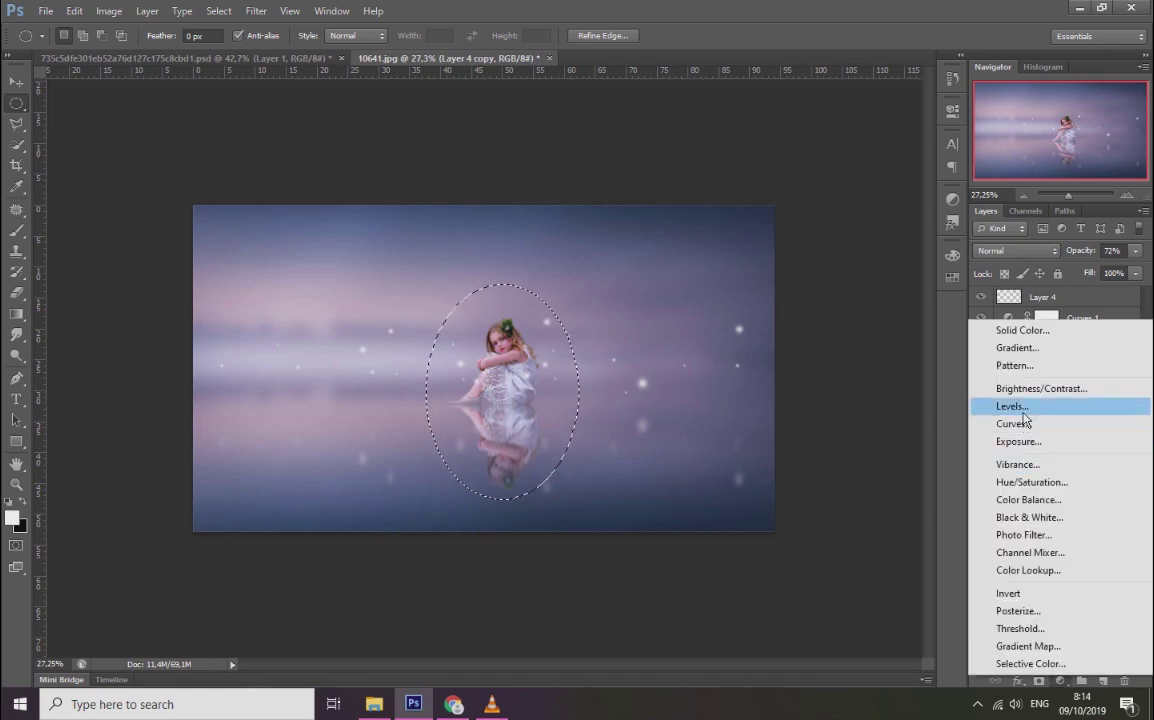
click(1012, 425)
click(830, 262)
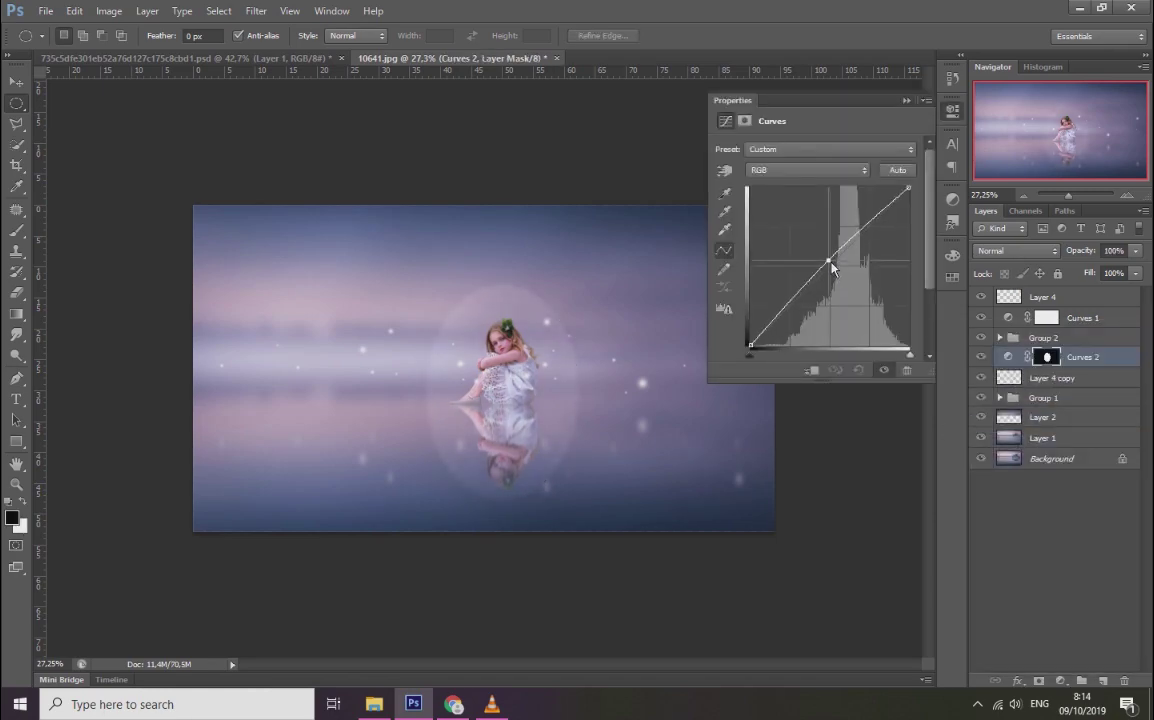
click(353, 250)
Step: Set the brush to 308 px and feather the Curves 2 mask with a 44.2 Gaussian Blur
key(b)
right_click(623, 326)
key(Return)
right_click(636, 340)
key(Return)
click(256, 10)
click(490, 300)
drag(778, 391, 762, 392)
key(Return)
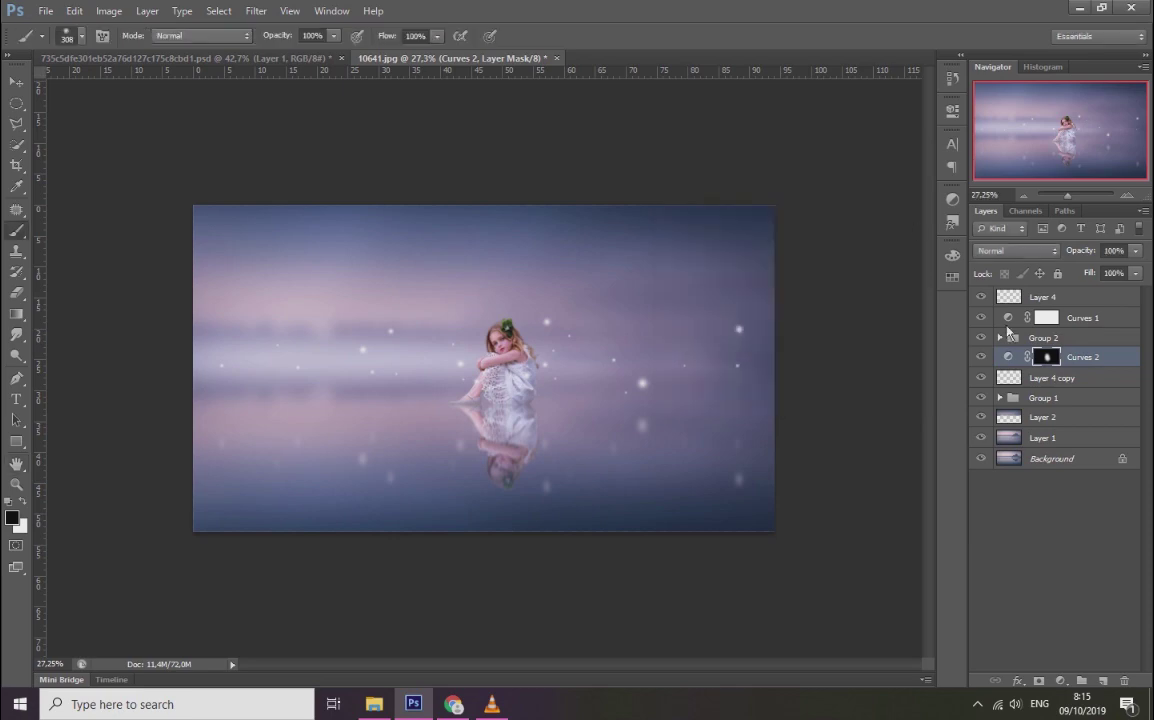
Step: Stamp all visible layers into a merged Layer 5 and apply High Pass at radius 2.5
click(1042, 297)
key(ctrl+shift+alt+e)
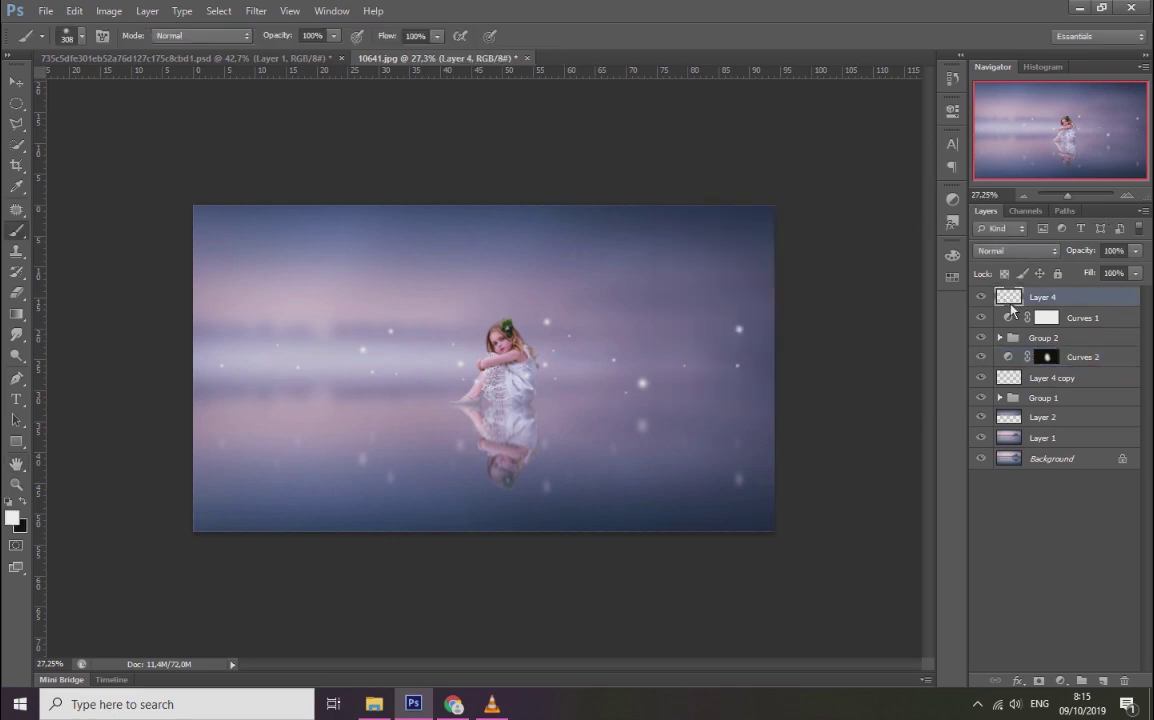
key(x)
click(1015, 250)
click(256, 11)
click(440, 316)
drag(713, 381, 726, 384)
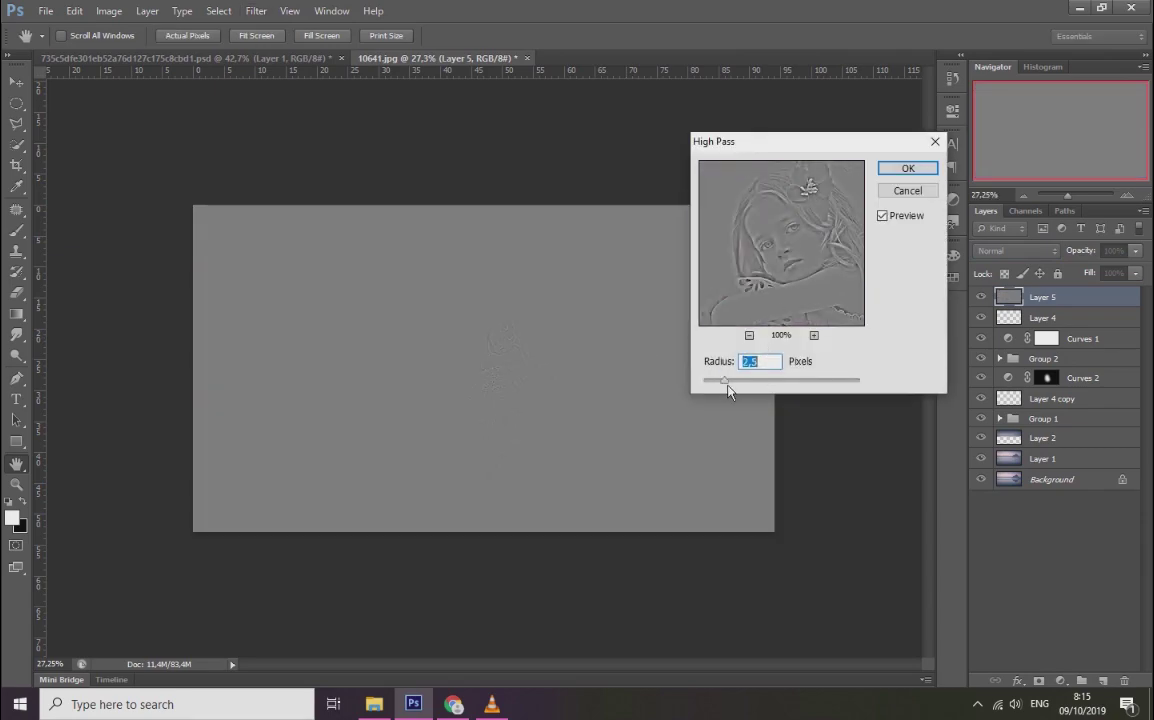
click(908, 168)
Step: Blend the high-pass Layer 5 as Soft Light and stamp a new merged Layer 6
click(1015, 250)
click(1017, 471)
mouse_move(1067, 195)
mouse_down()
mouse_move(1084, 196)
mouse_move(1069, 196)
mouse_up()
key(ctrl+alt+shift+e)
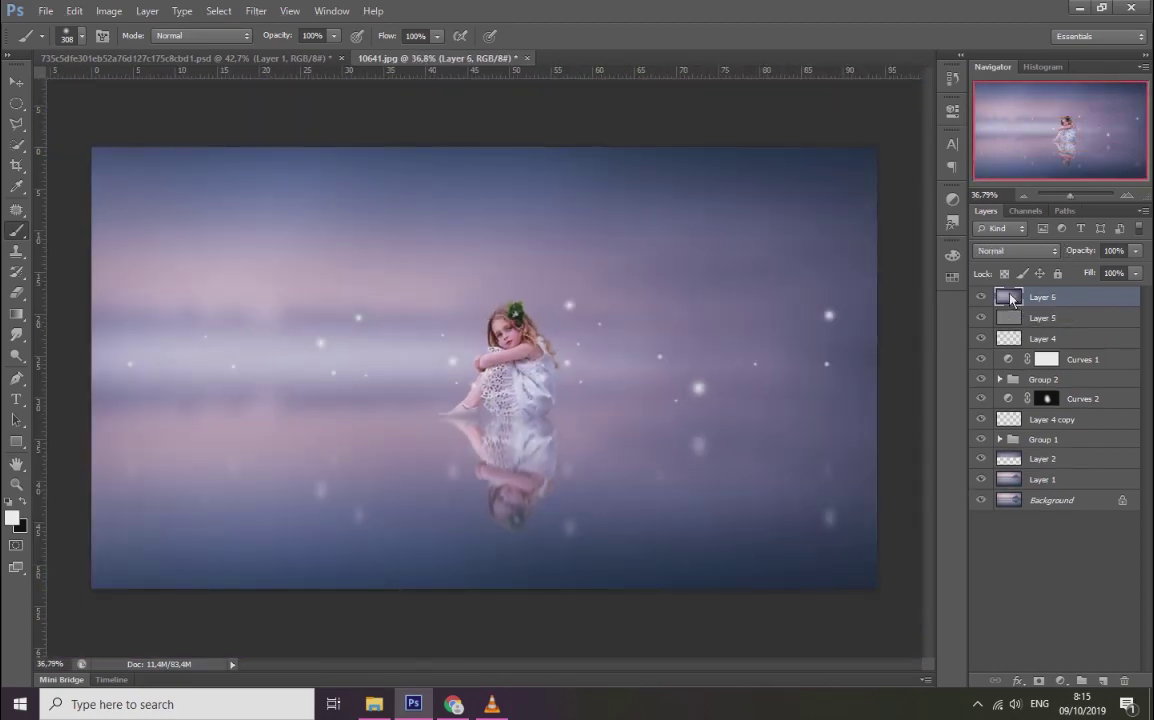
Step: Apply a Lens Correction custom vignette with Amount -33 and Midpoint +21 to Layer 6
click(256, 11)
click(300, 103)
click(990, 95)
click(986, 340)
click(958, 381)
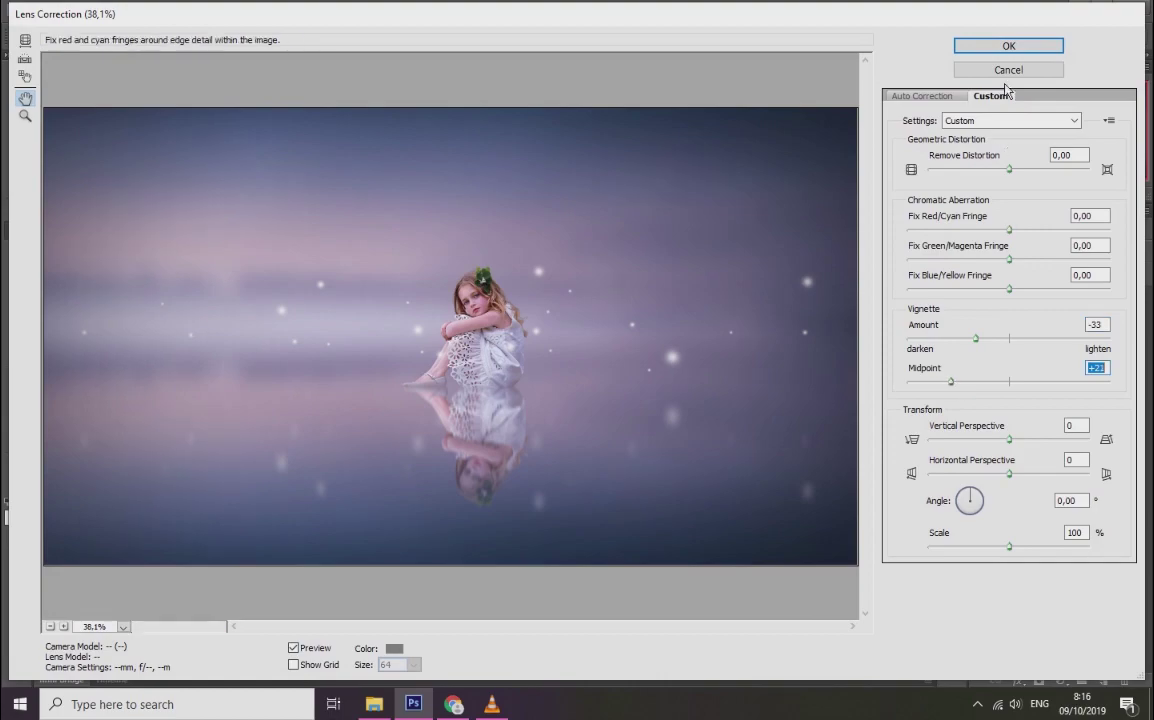
click(1000, 45)
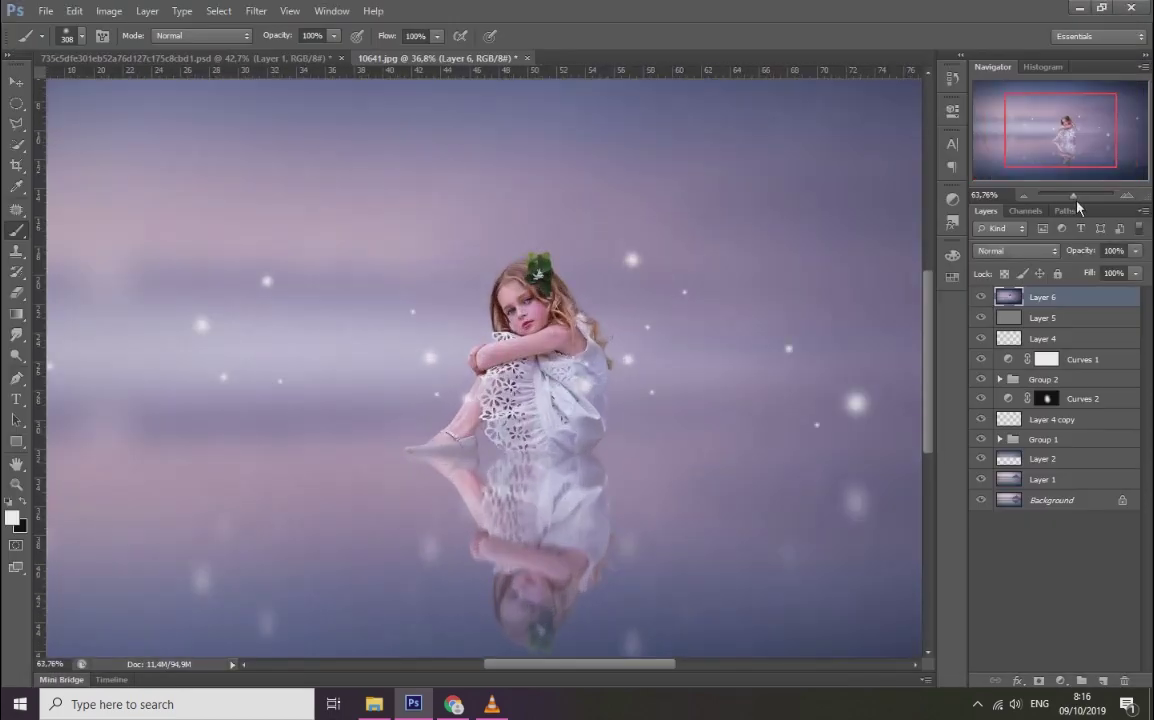